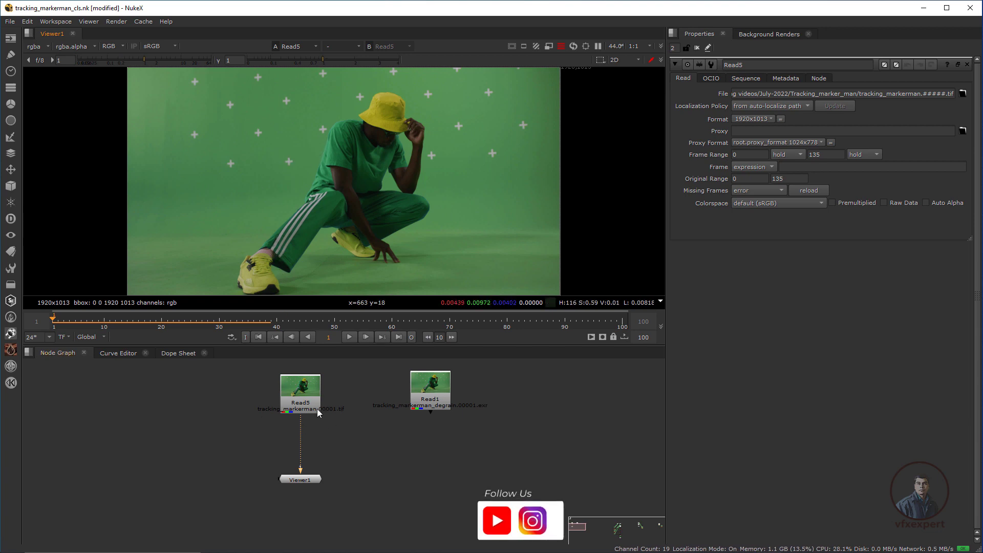
# Add a Denoise node under Read5 and place its analysis box on plain green backdrop.
pyautogui.click(308, 398)
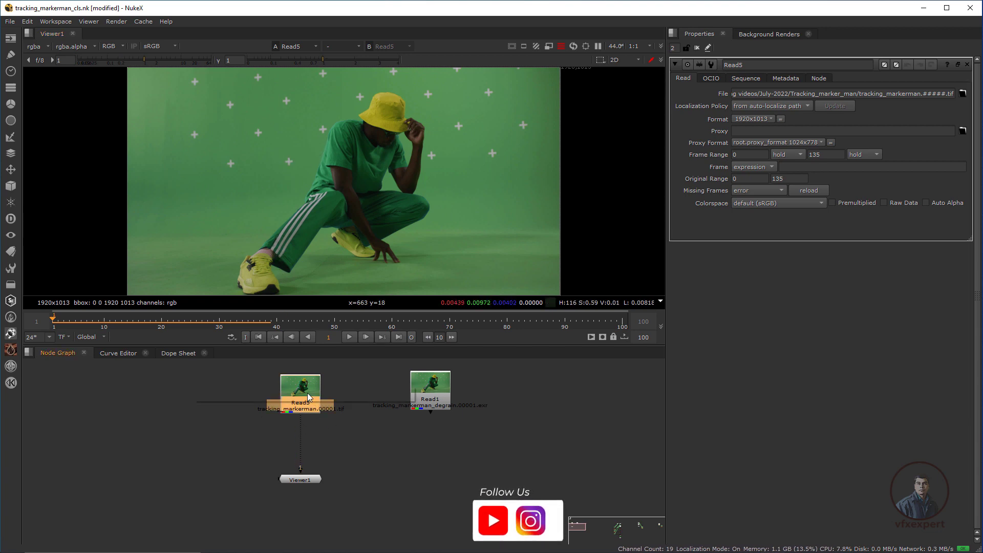
pyautogui.press('Tab')
pyautogui.write('den')
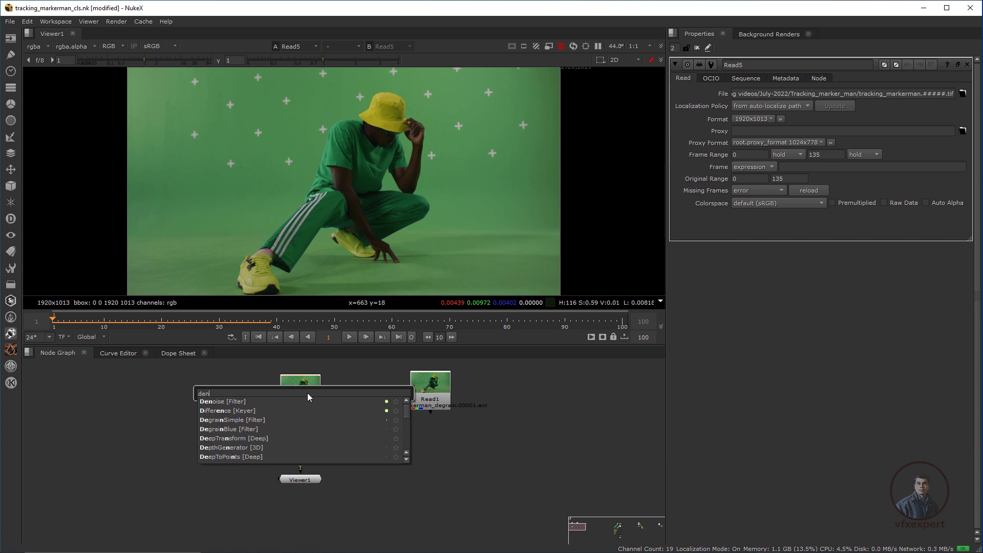
pyautogui.press('Return')
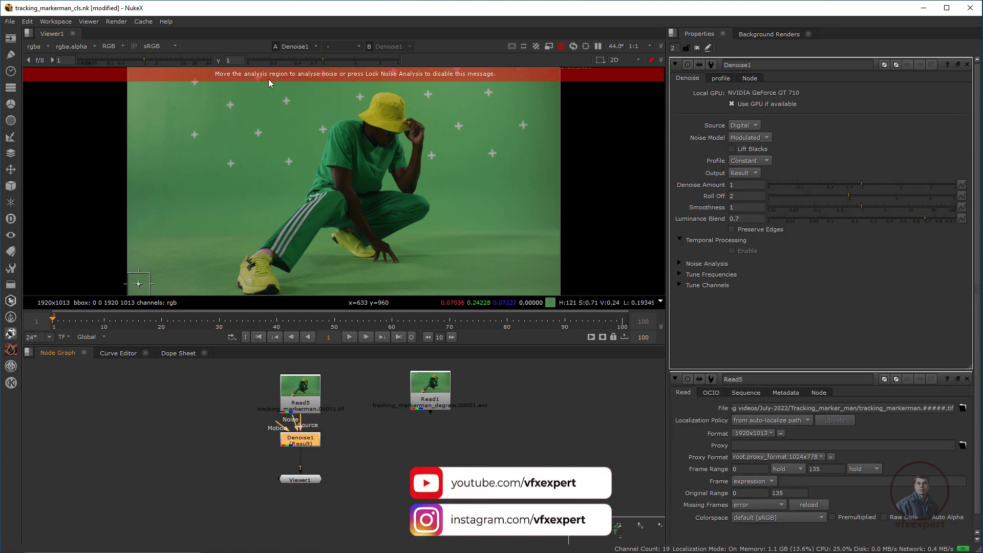
pyautogui.moveTo(143, 289); pyautogui.dragTo(321, 99)
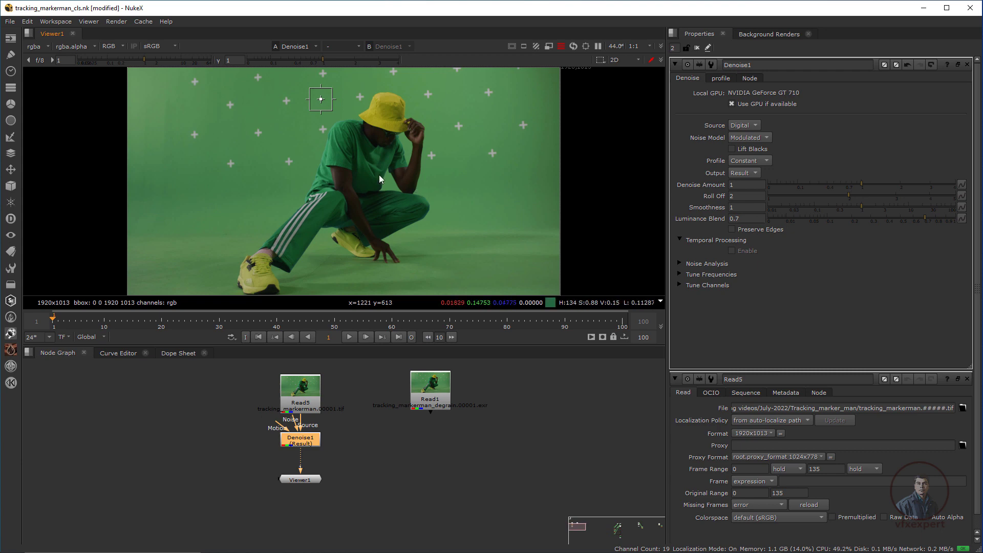
# Compare original and denoised blue-channel grain during playback, then return to full RGB view.
pyautogui.click(302, 395)
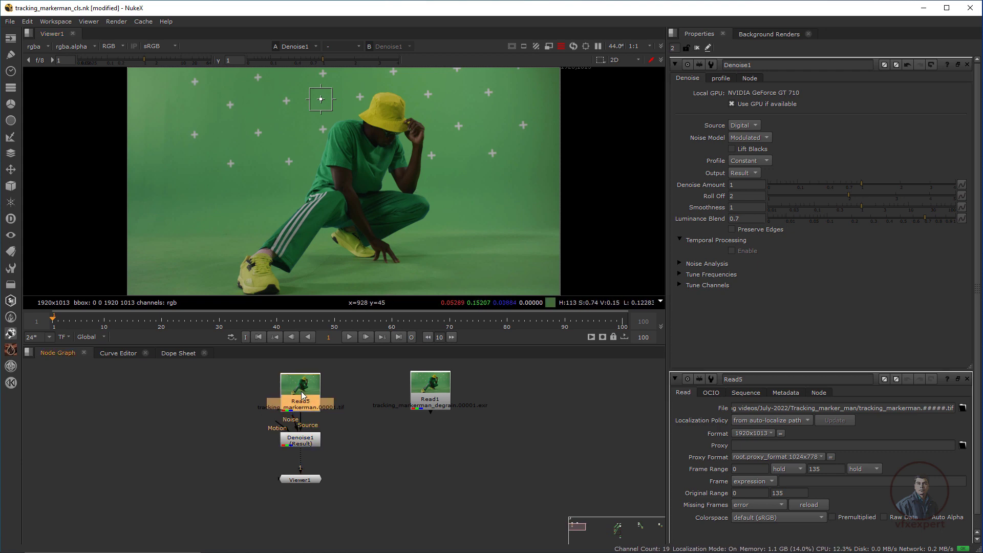
pyautogui.press('1')
pyautogui.press('b')
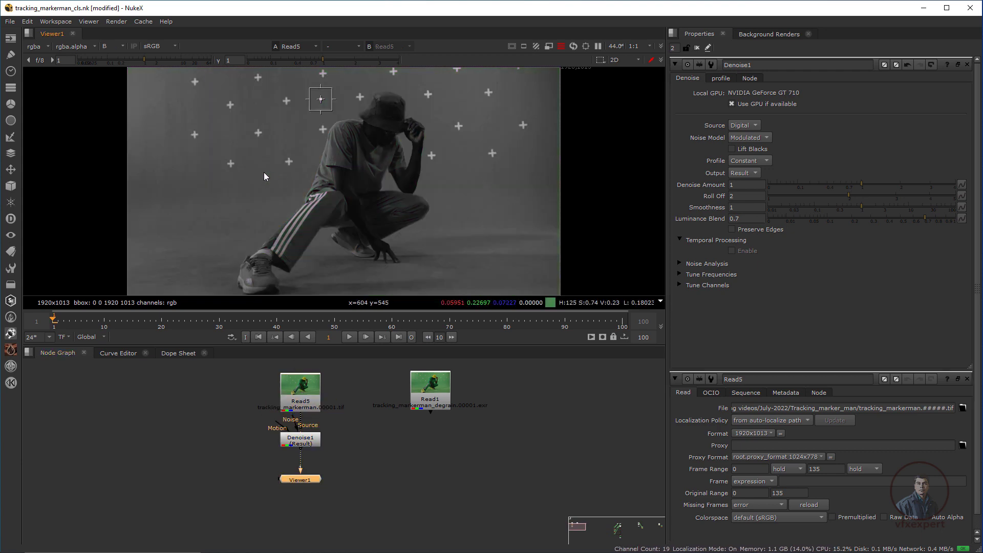
pyautogui.scroll(5, 263, 172)
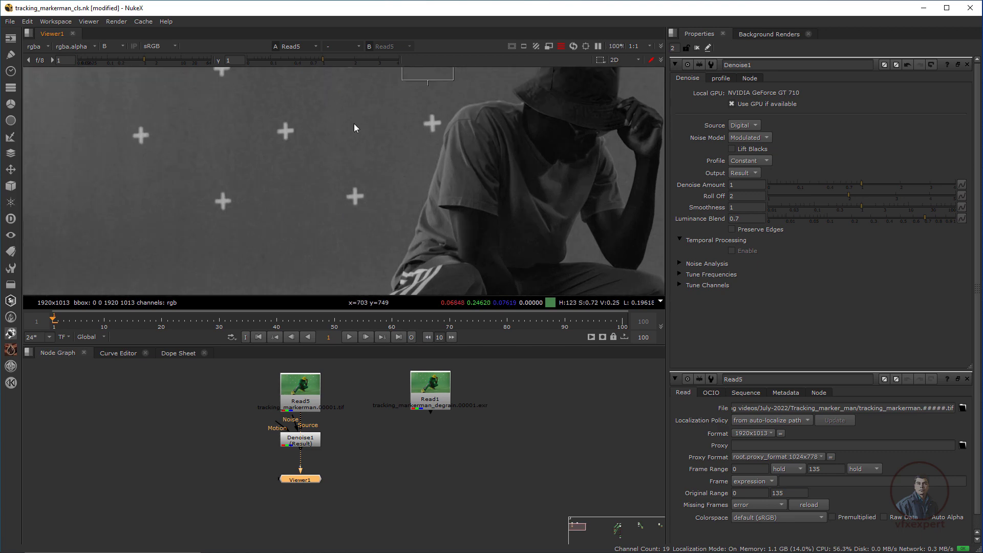
pyautogui.press('l')
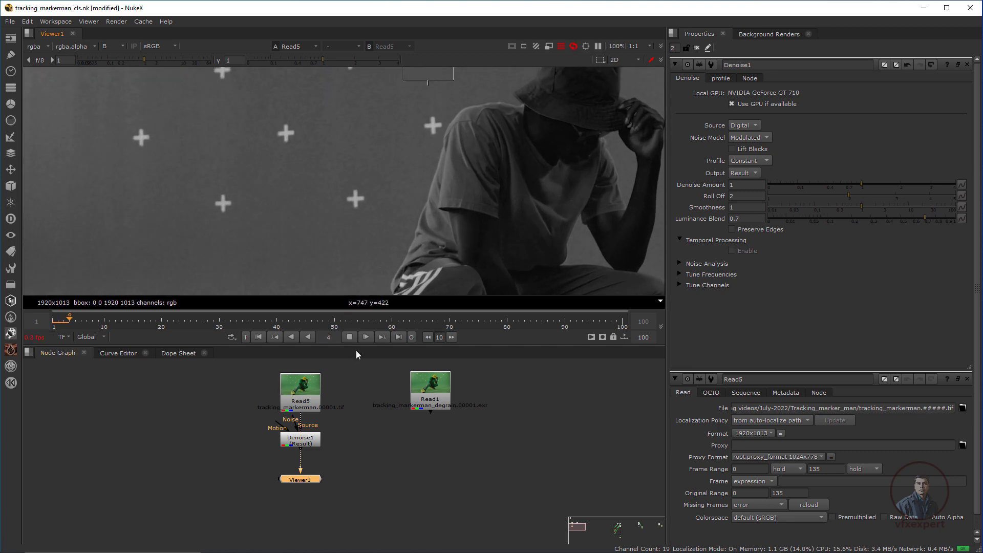
pyautogui.click(349, 336)
pyautogui.click(312, 443)
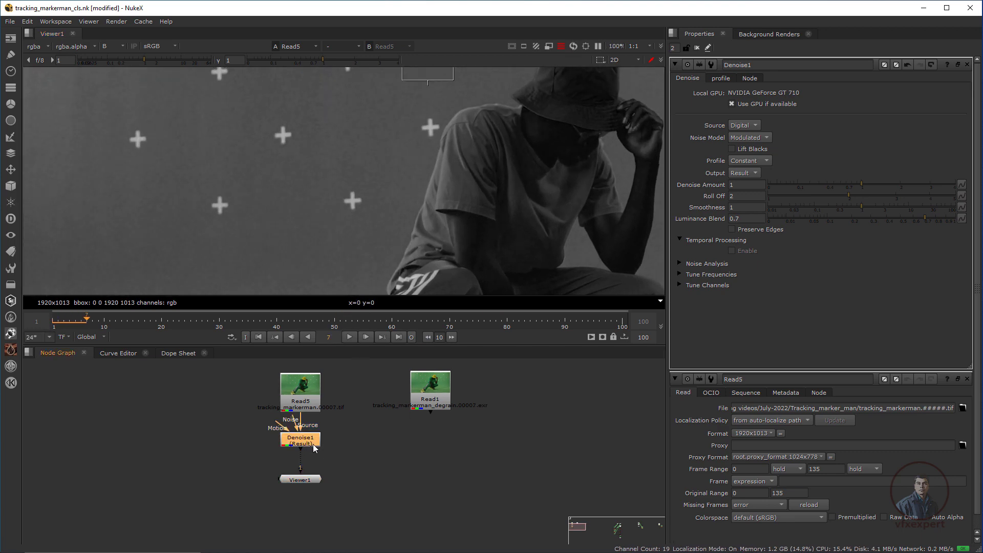
pyautogui.press('1')
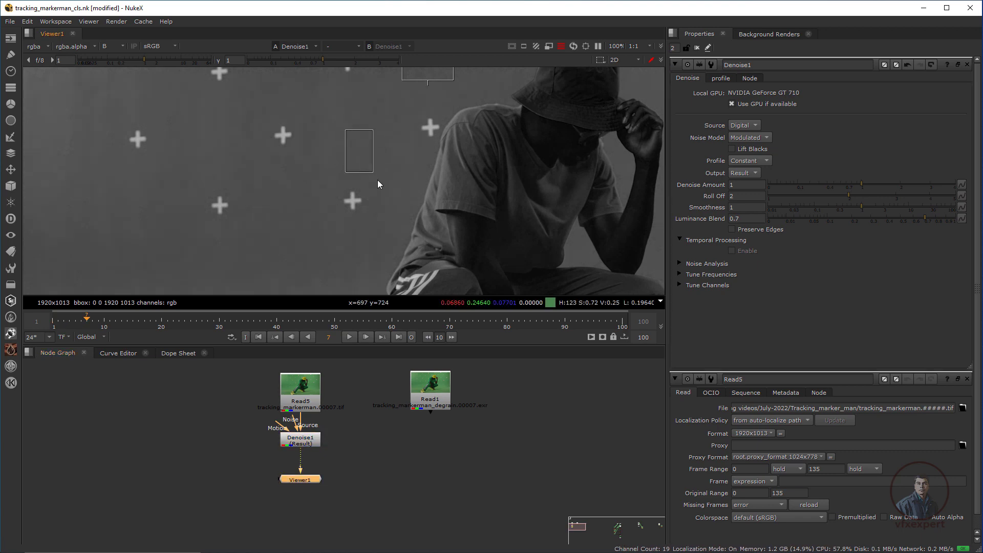
pyautogui.press('b')
pyautogui.press('f')
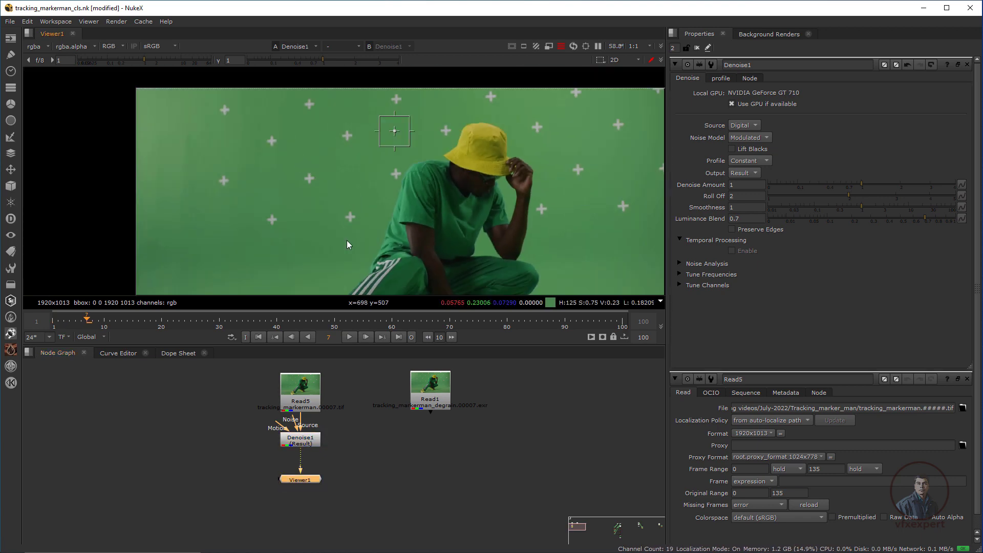
pyautogui.press('f')
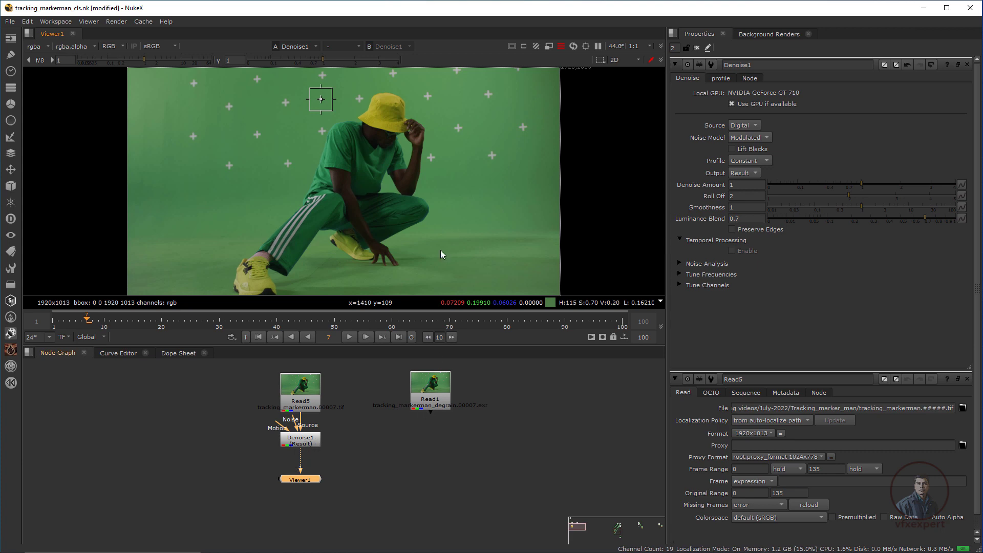
pyautogui.click(307, 443)
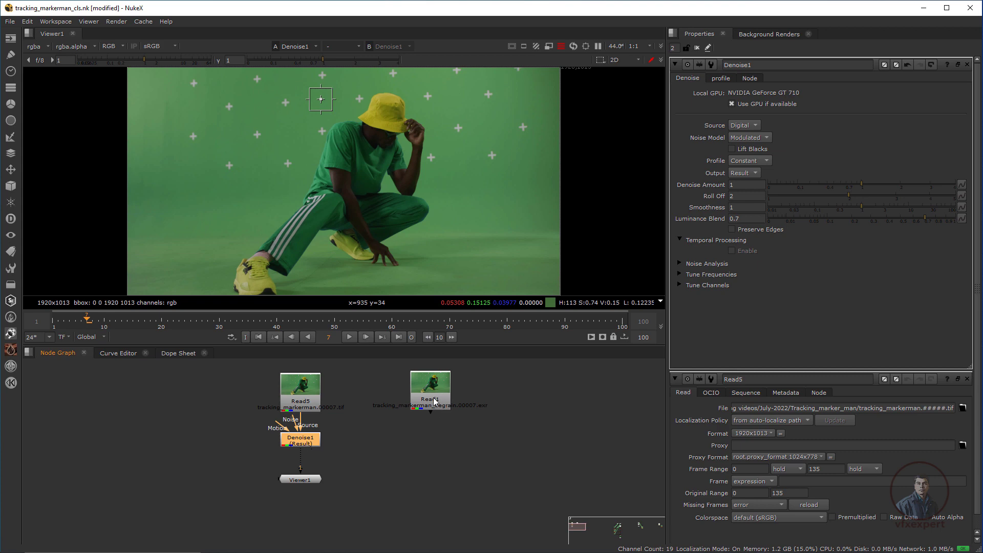
# Add a Write1 node after Denoise1, placed above the viewer.
pyautogui.press('w')
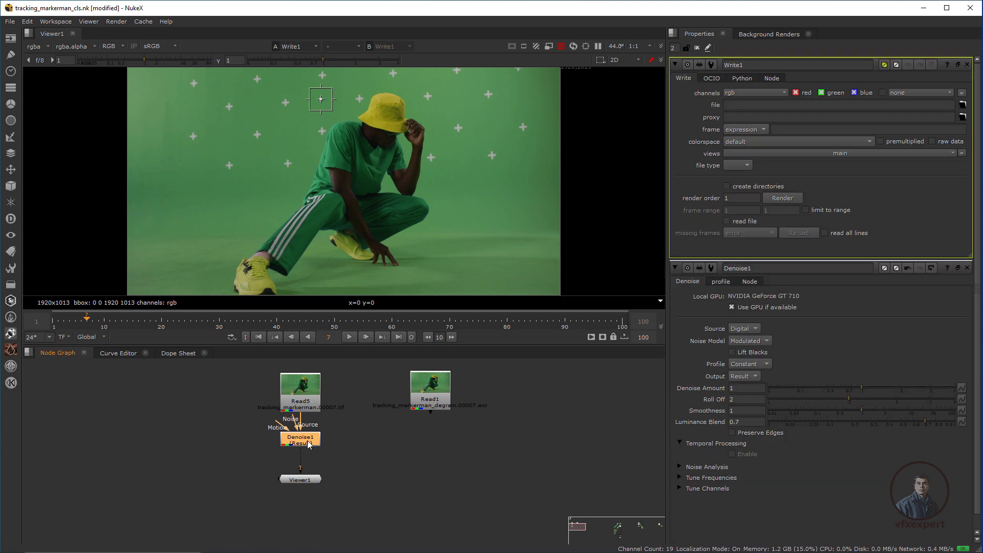
pyautogui.moveTo(306, 479); pyautogui.dragTo(302, 460)
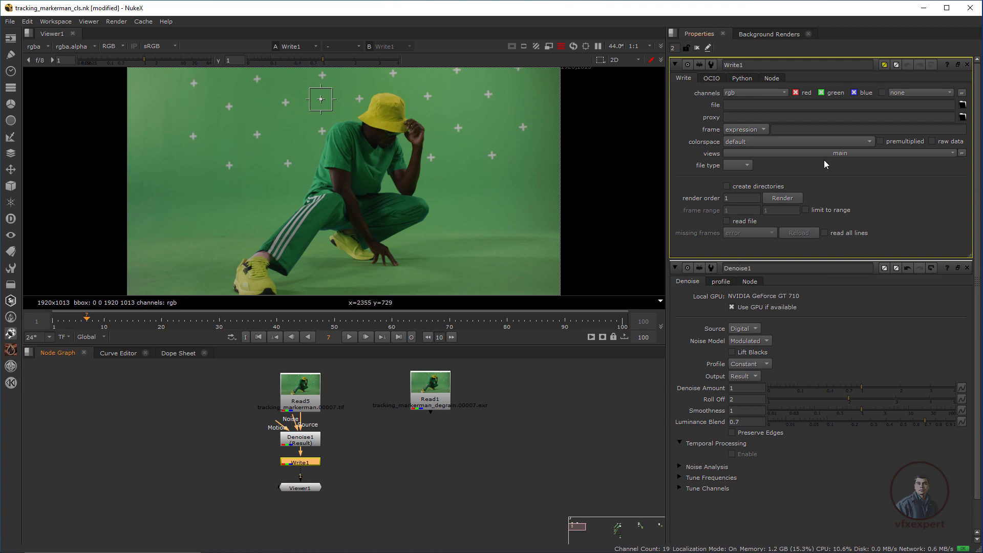
pyautogui.click(405, 449)
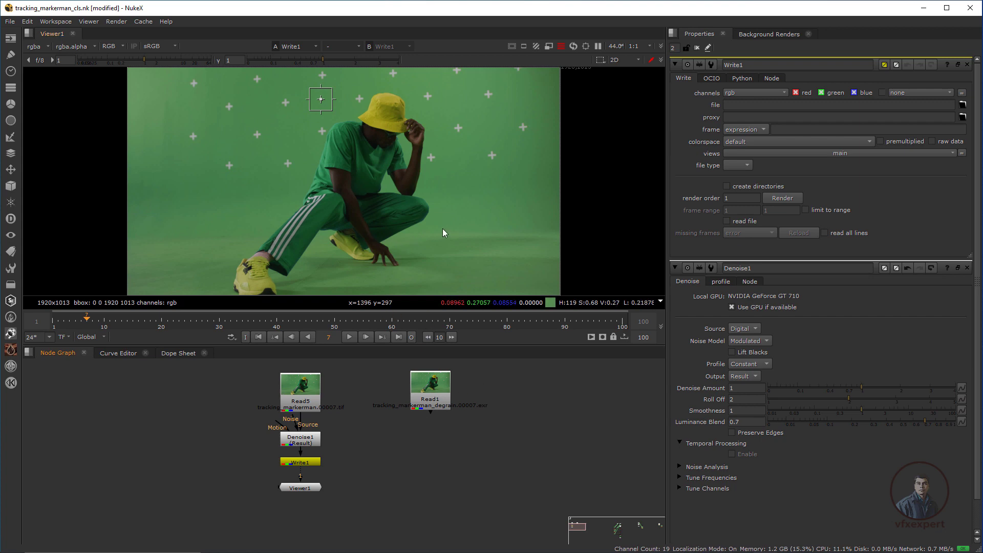
# Connect the viewer to Read1 and move to frame 27 of the clip.
pyautogui.moveTo(436, 402); pyautogui.dragTo(409, 402)
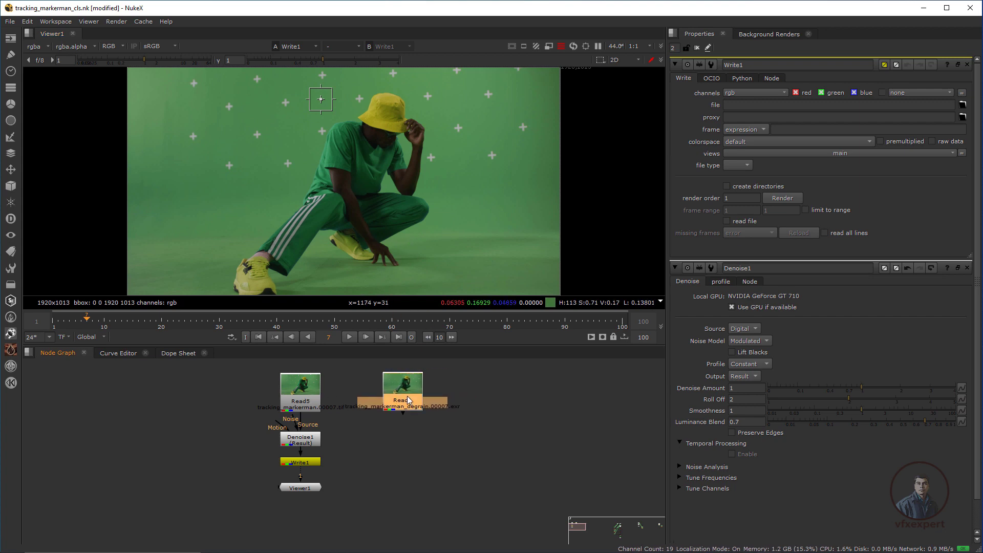
pyautogui.moveTo(300, 474); pyautogui.dragTo(408, 399)
pyautogui.moveTo(351, 345); pyautogui.dragTo(351, 388)
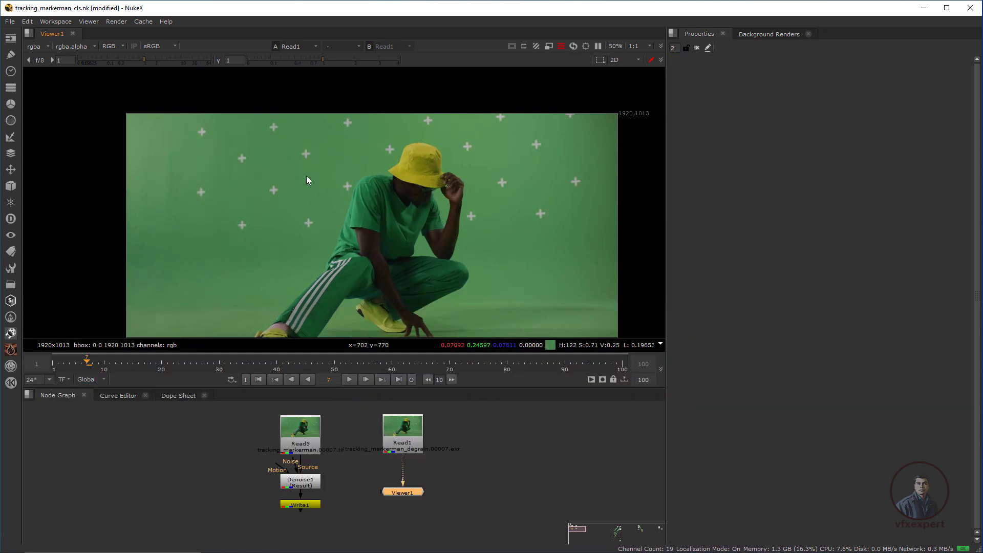
pyautogui.scroll(2, 306, 180)
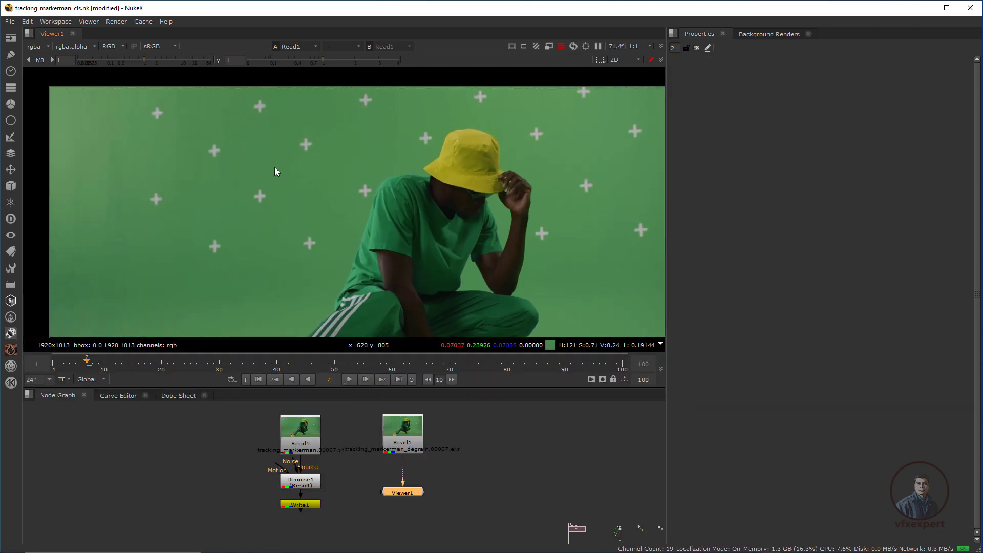
pyautogui.click(158, 363)
pyautogui.moveTo(161, 366); pyautogui.dragTo(203, 365)
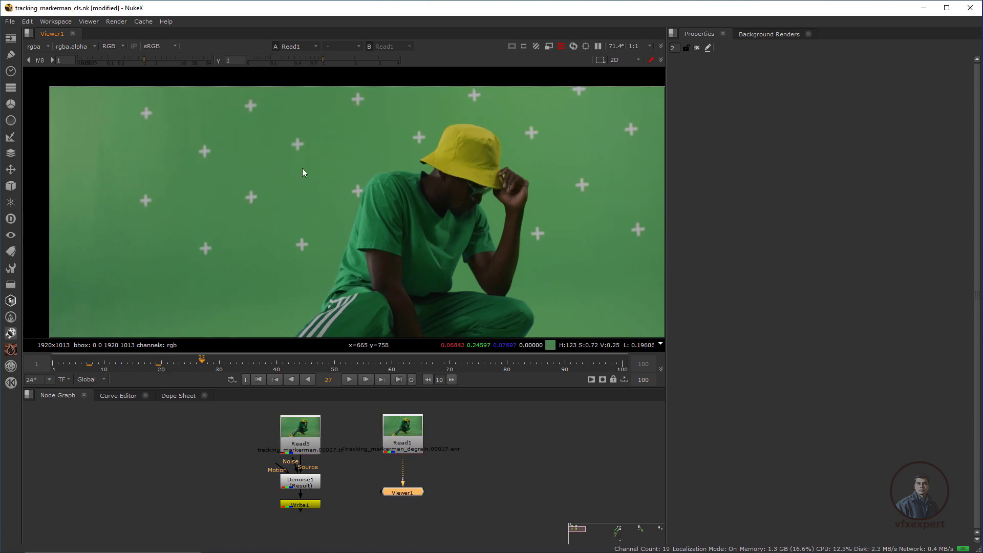
pyautogui.scroll(-2, 234, 180)
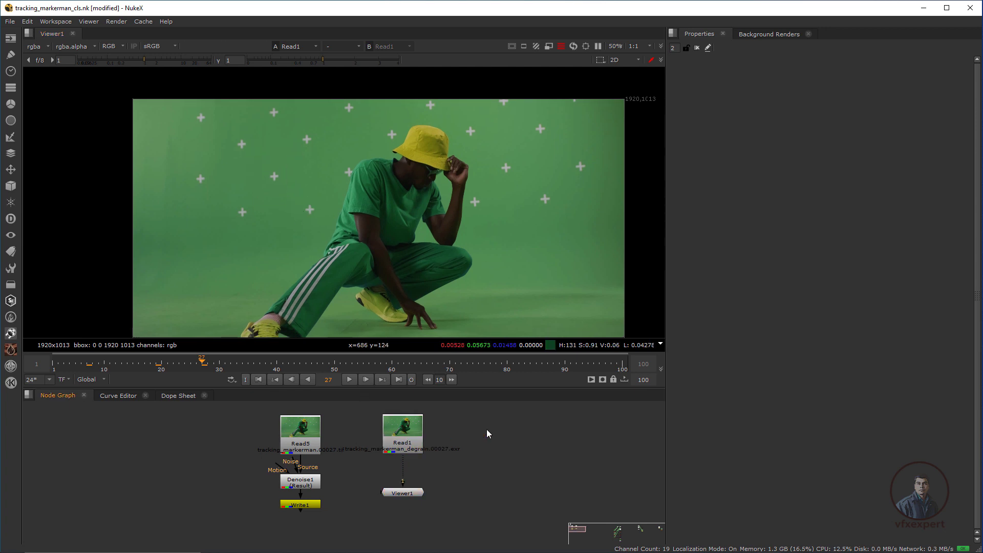
pyautogui.press('Tab')
# Add a Tracker connected to Read1 and centre track 1 on the marker left of the head.
pyautogui.write('tracker')
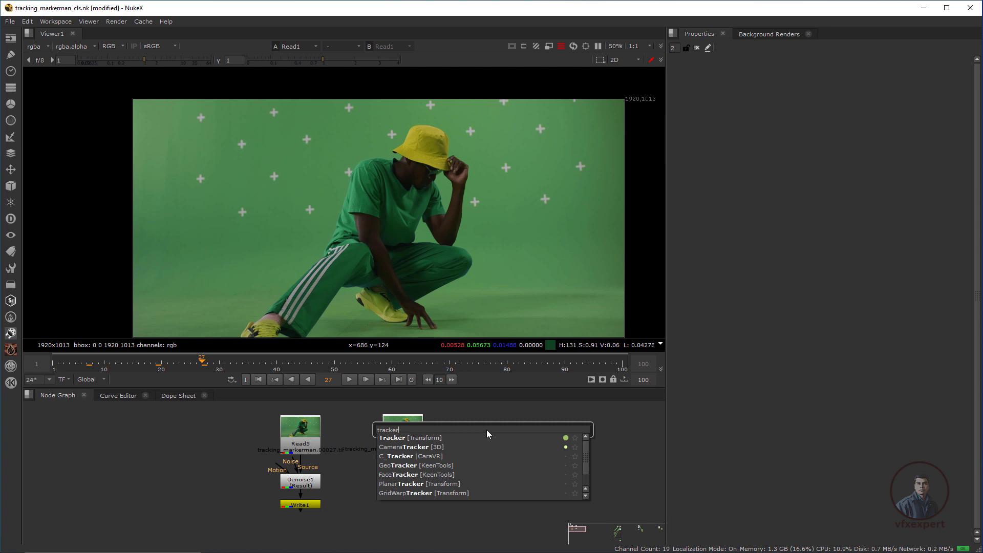
pyautogui.click(410, 438)
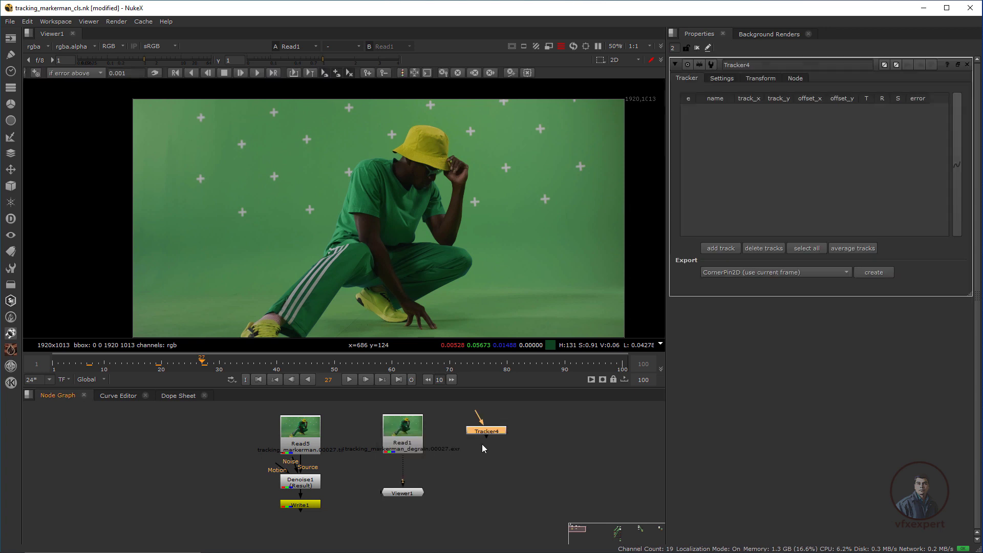
pyautogui.click(477, 435)
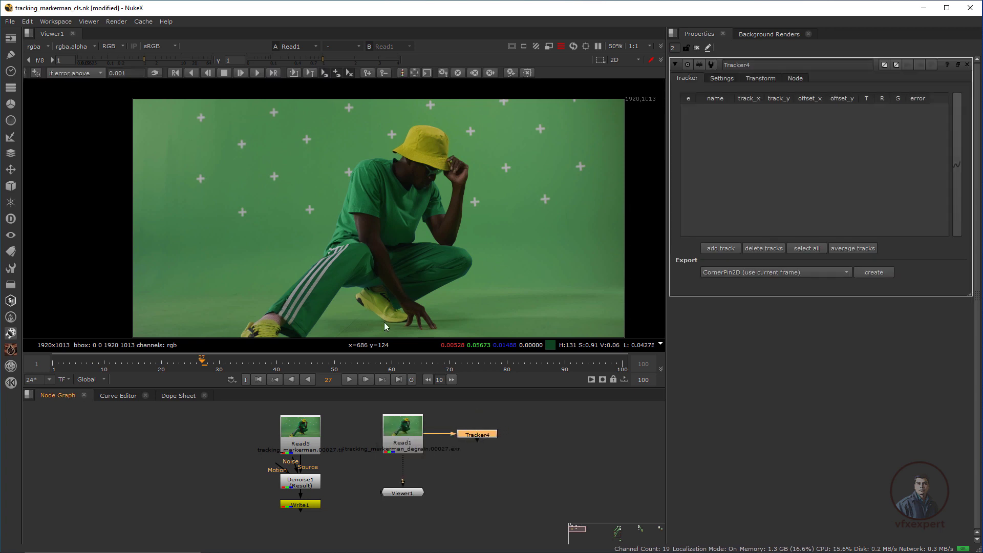
pyautogui.scroll(1, 243, 132)
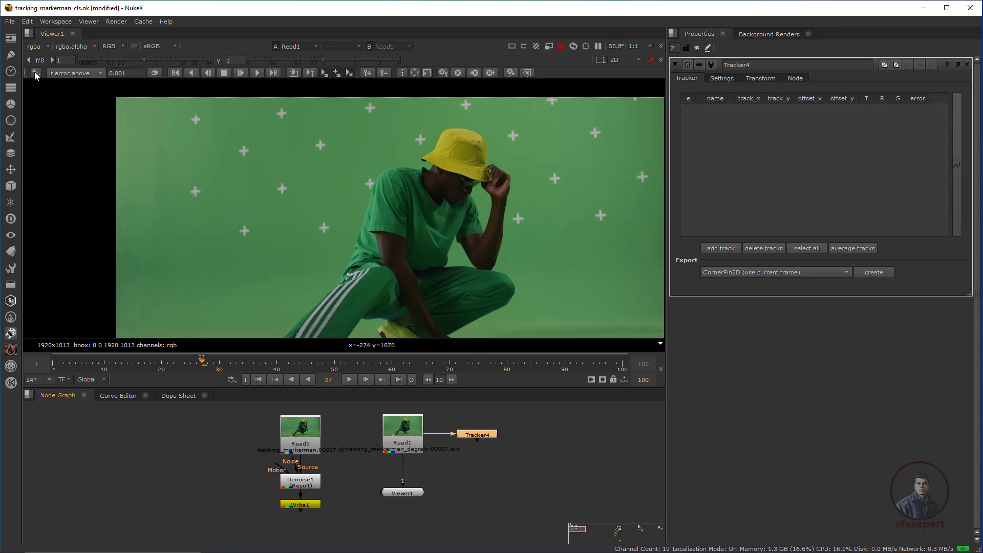
pyautogui.click(35, 72)
pyautogui.click(279, 186)
pyautogui.scroll(2, 281, 184)
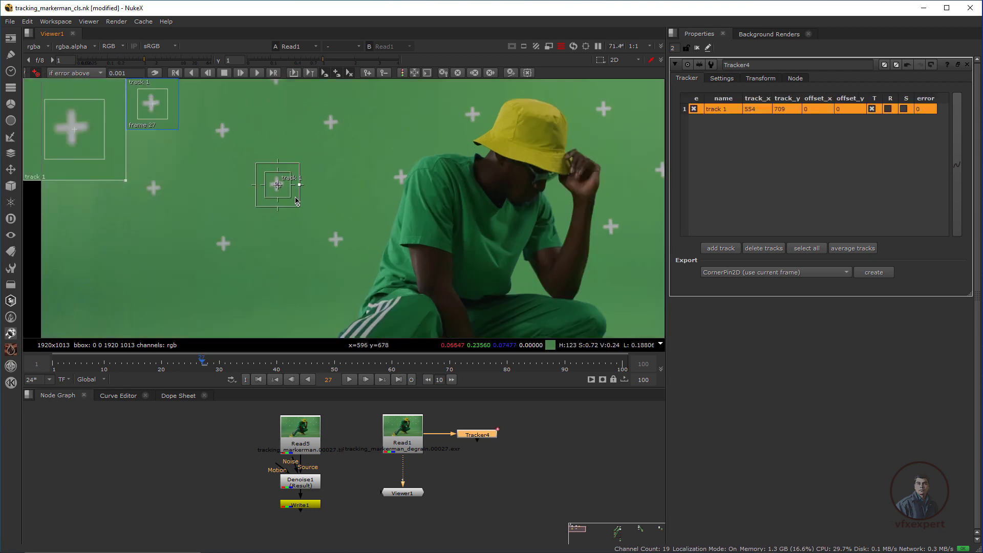
pyautogui.moveTo(82, 136); pyautogui.dragTo(89, 138)
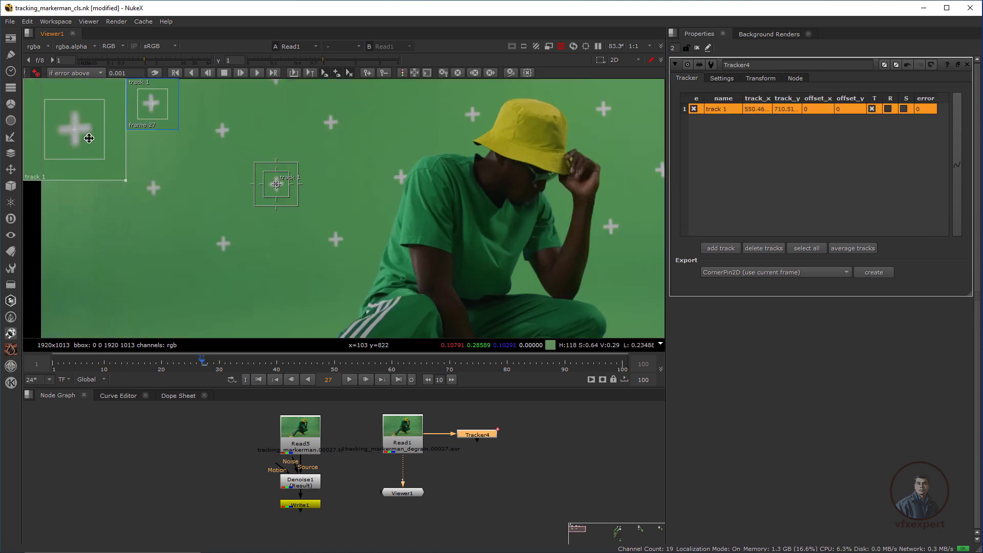
pyautogui.click(35, 73)
pyautogui.moveTo(290, 197); pyautogui.dragTo(302, 205)
pyautogui.scroll(-3, 296, 208)
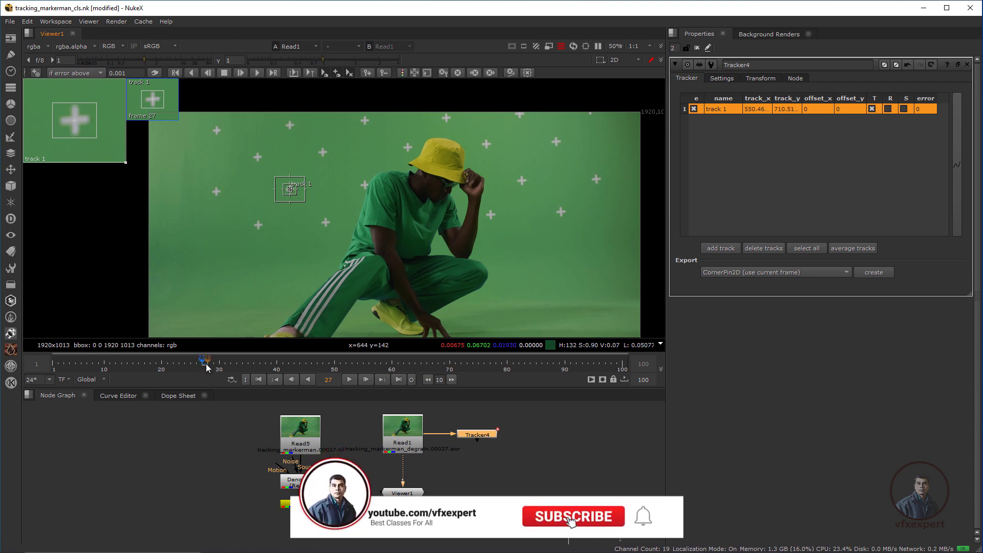
# Track the marker forward through the clip and backward to frame 0, then lower Viewer1.
pyautogui.click(259, 74)
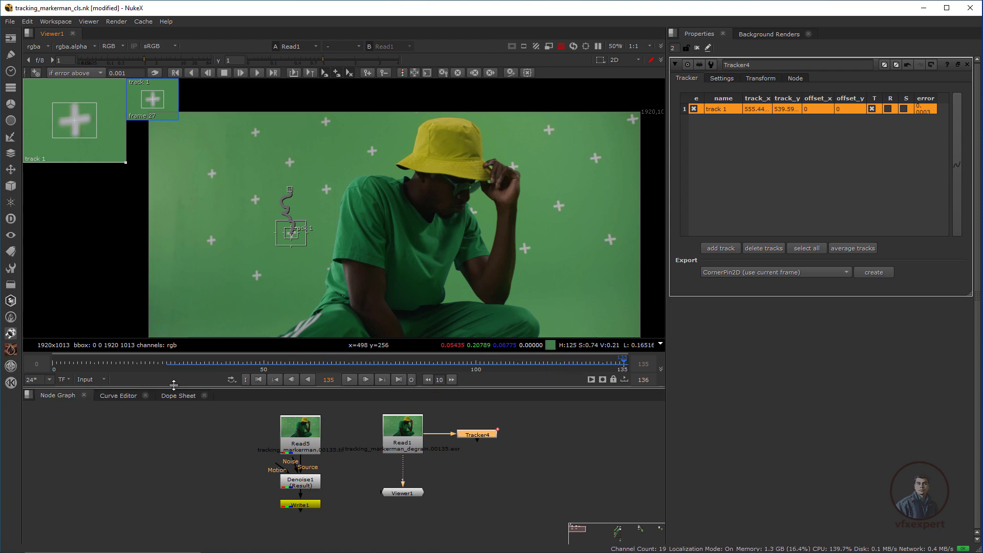
pyautogui.click(169, 365)
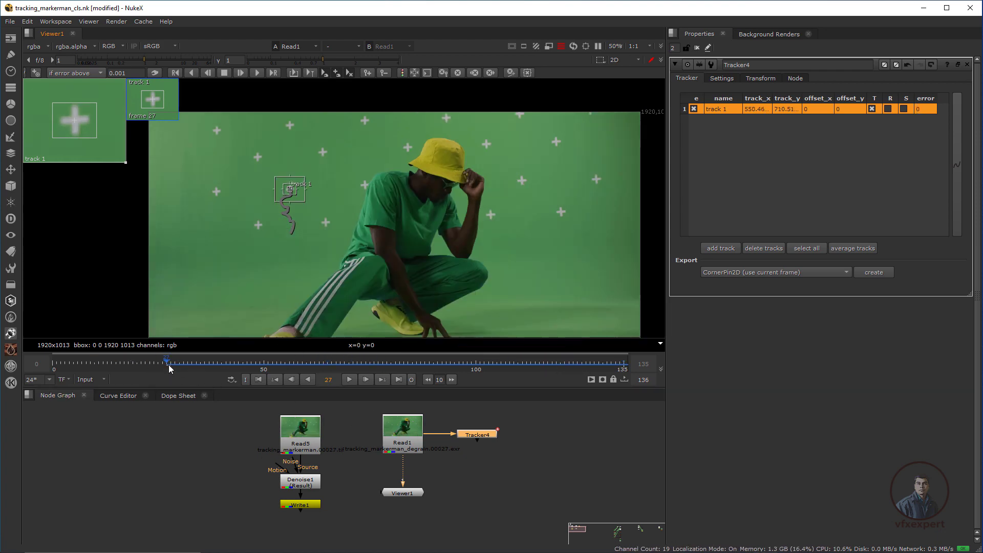
pyautogui.click(175, 73)
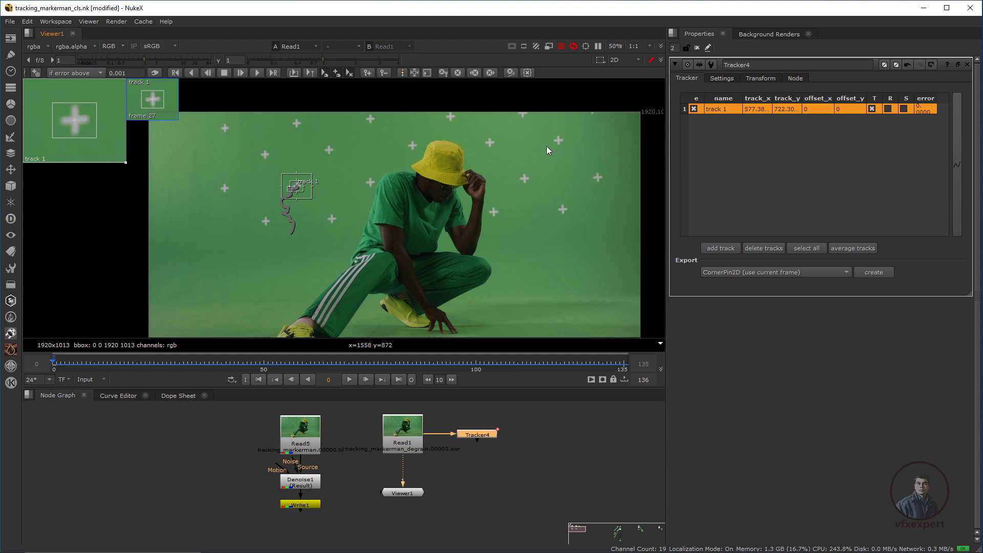
pyautogui.moveTo(501, 128); pyautogui.dragTo(578, 210)
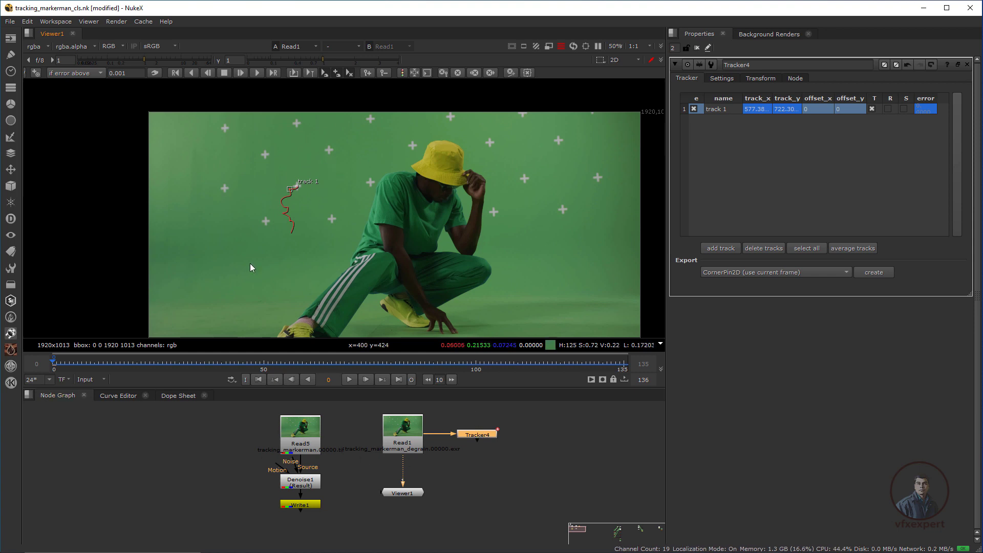
pyautogui.scroll(2, 309, 180)
pyautogui.scroll(-2, 319, 219)
pyautogui.moveTo(316, 200); pyautogui.dragTo(298, 207, button='middle')
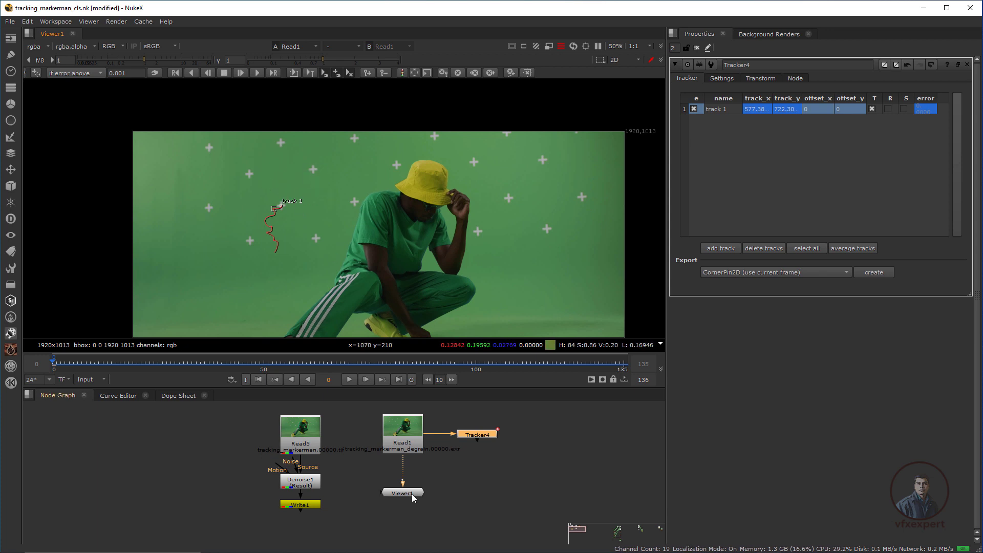
pyautogui.moveTo(411, 494); pyautogui.dragTo(412, 522)
pyautogui.click(437, 507)
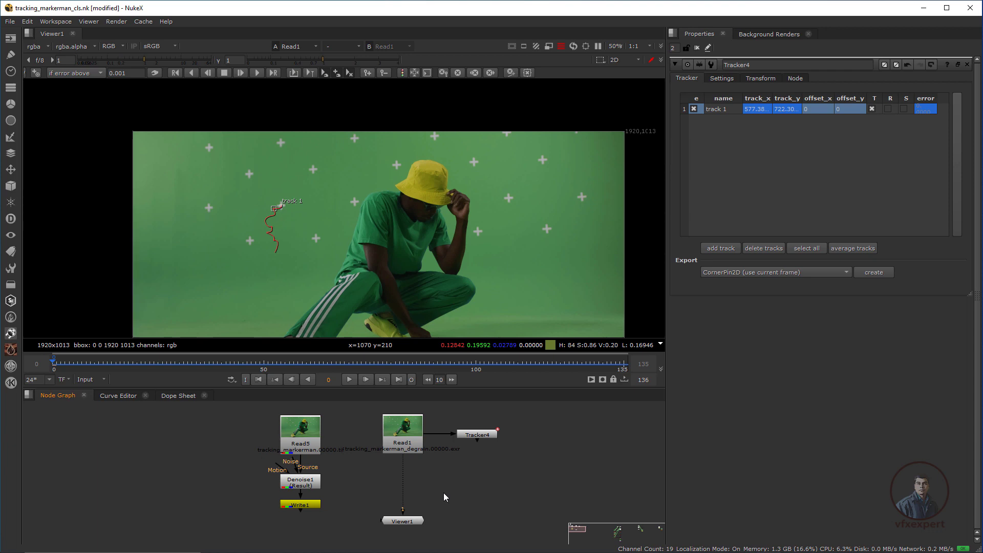
# Add a Roto7 node and draw a test ellipse over a tracking marker.
pyautogui.press('o')
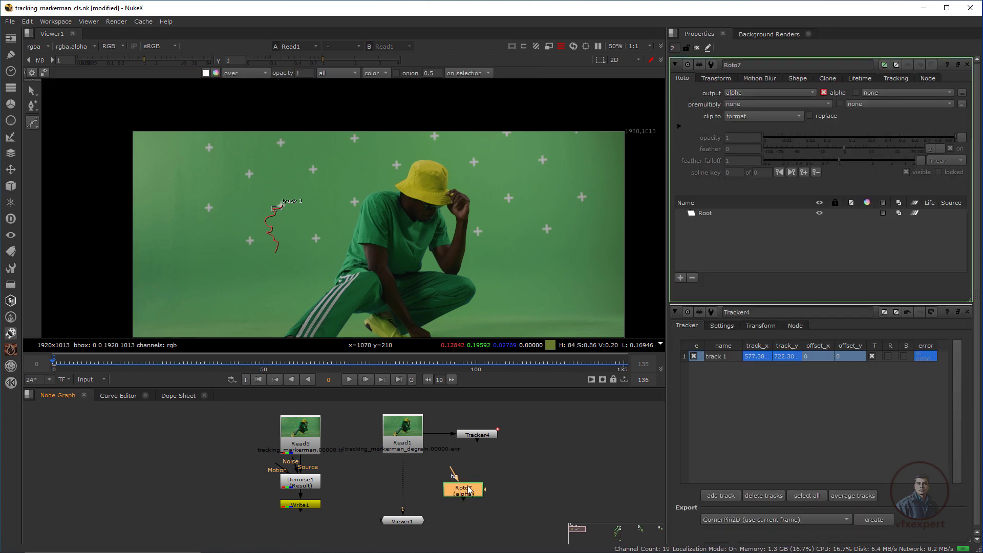
pyautogui.scroll(2, 274, 174)
pyautogui.scroll(1, 332, 214)
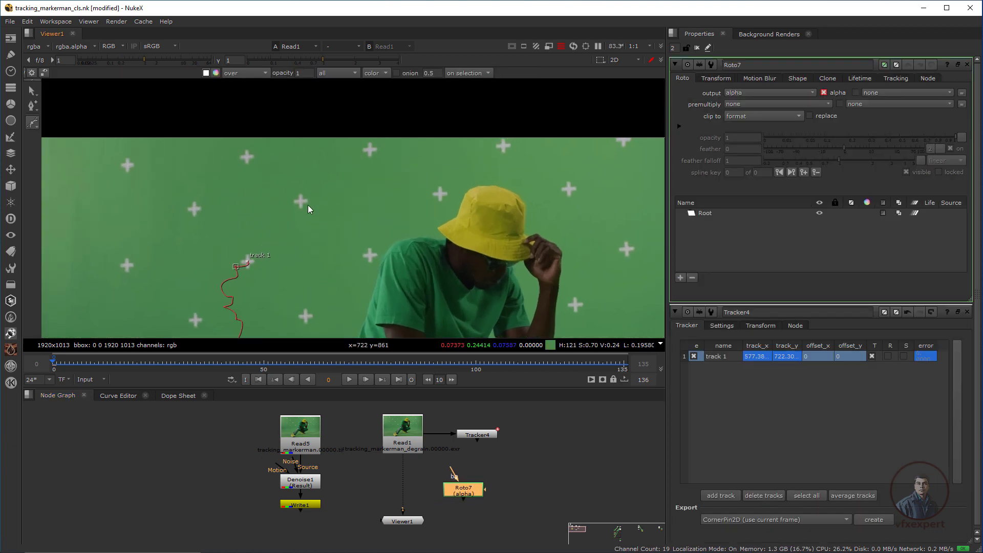
pyautogui.moveTo(33, 124); pyautogui.dragTo(66, 156)
pyautogui.click(316, 217)
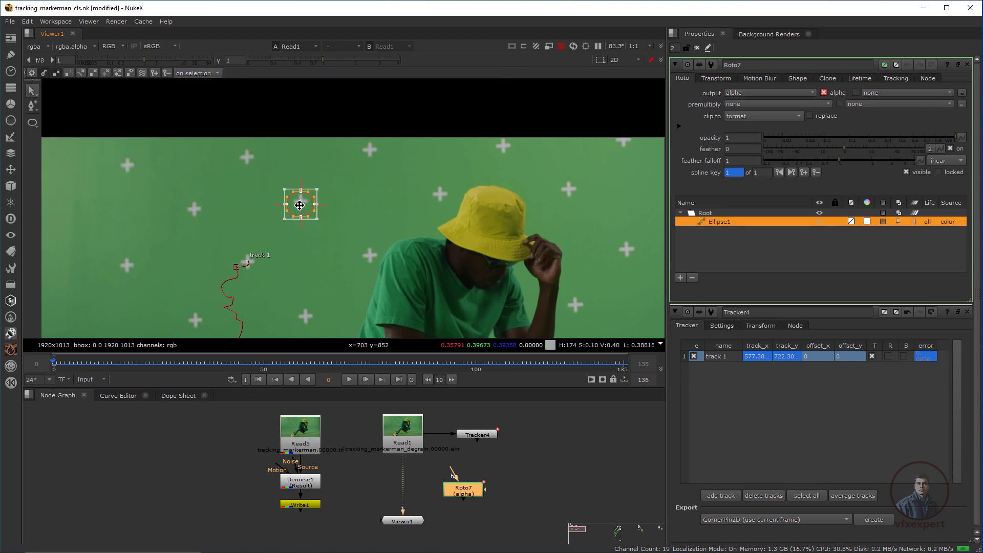
pyautogui.moveTo(300, 205); pyautogui.dragTo(300, 203)
pyautogui.click(342, 269)
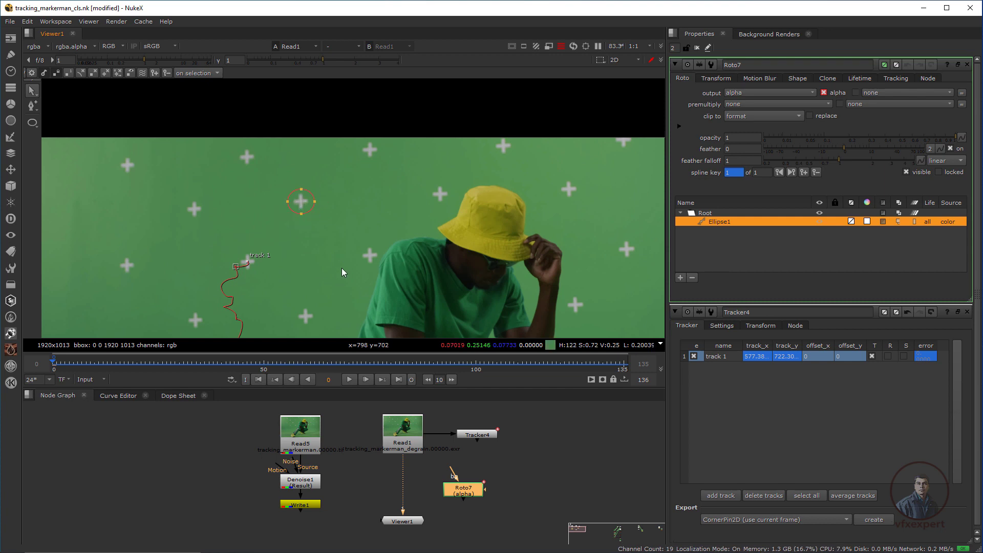
pyautogui.moveTo(87, 366); pyautogui.dragTo(260, 376)
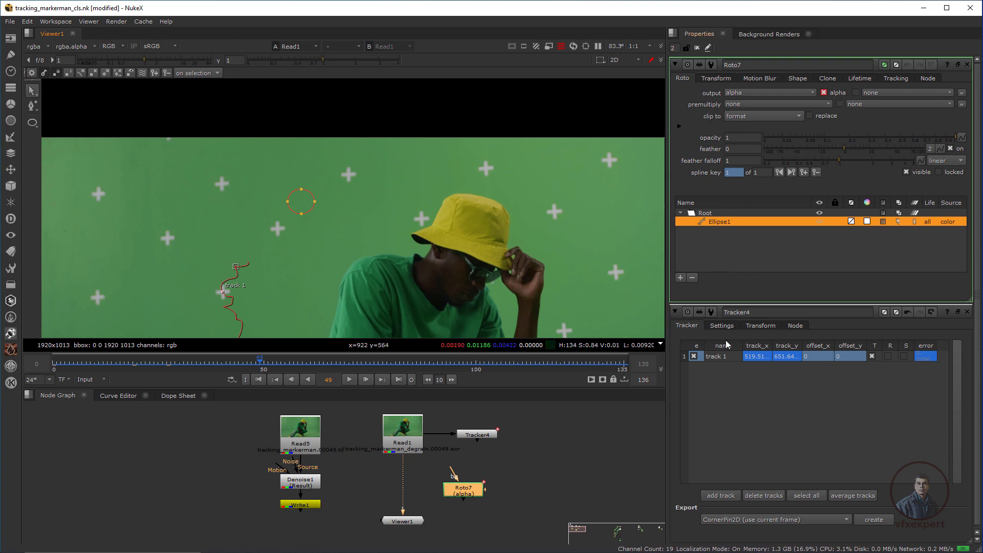
# Delete Ellipse1, nudge Roto7 right, and bring up Tracker4's settings.
pyautogui.click(710, 245)
pyautogui.click(714, 221)
pyautogui.click(693, 277)
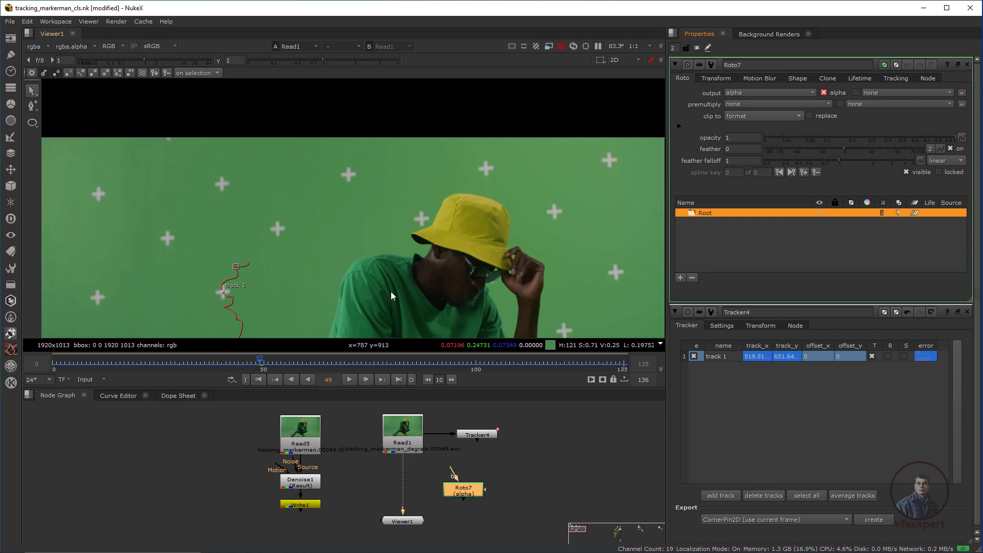
pyautogui.moveTo(467, 494); pyautogui.dragTo(486, 495)
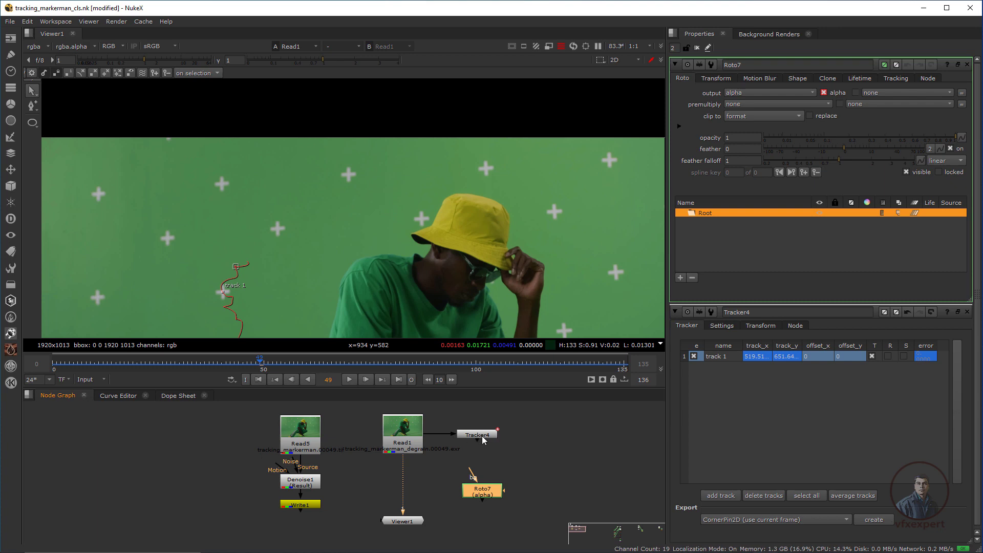
pyautogui.doubleClick(481, 435)
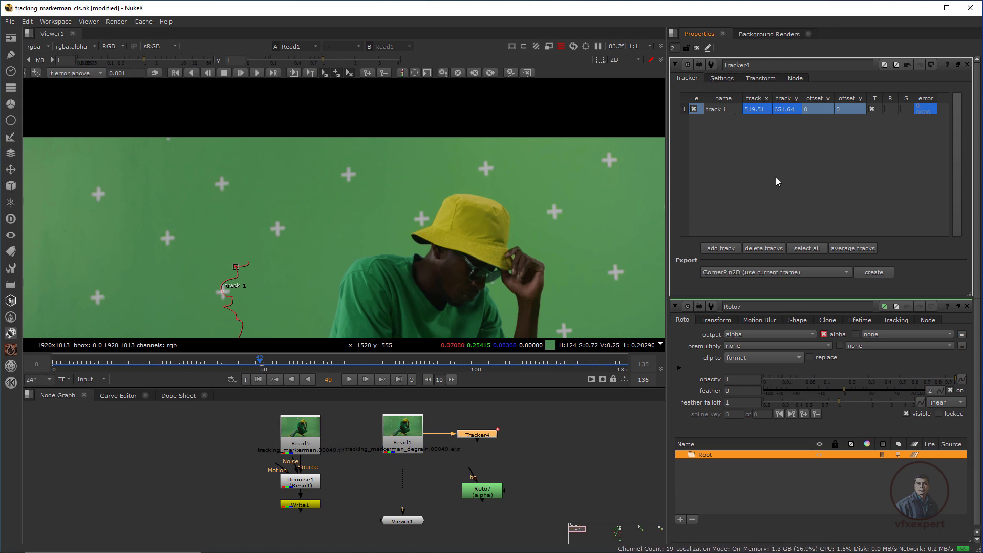
# Link Roto7's transform translate and center to Tracker4's translate and center.
pyautogui.click(761, 79)
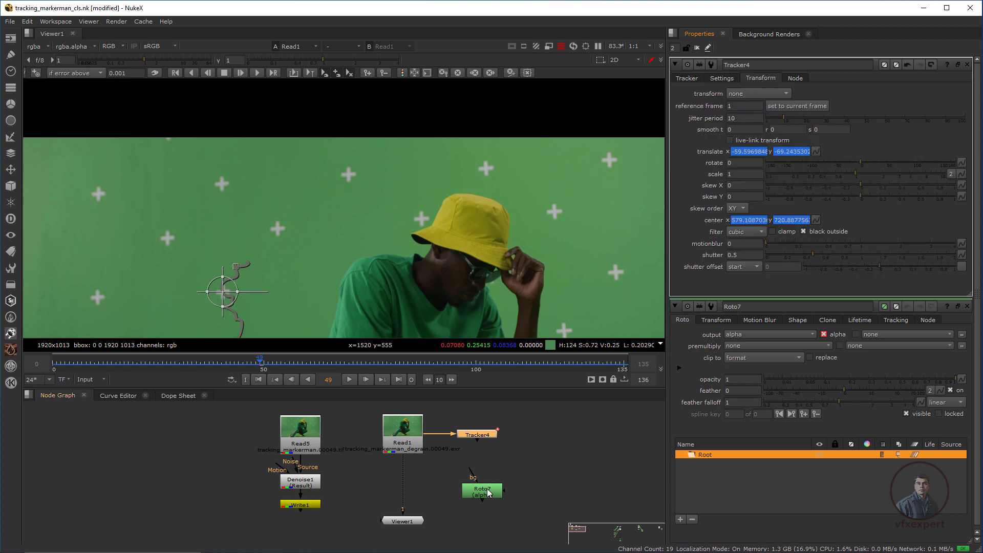
pyautogui.click(719, 320)
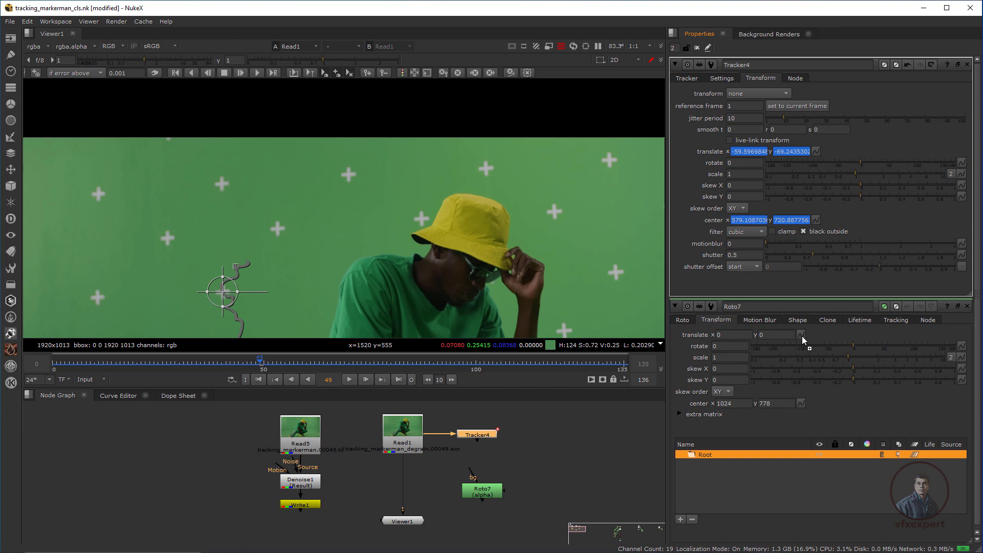
pyautogui.keyDown('ctrl'); pyautogui.moveTo(802, 340); pyautogui.dragTo(802, 340); pyautogui.keyUp('ctrl')
pyautogui.keyDown('ctrl'); pyautogui.moveTo(819, 215); pyautogui.dragTo(803, 406); pyautogui.keyUp('ctrl')
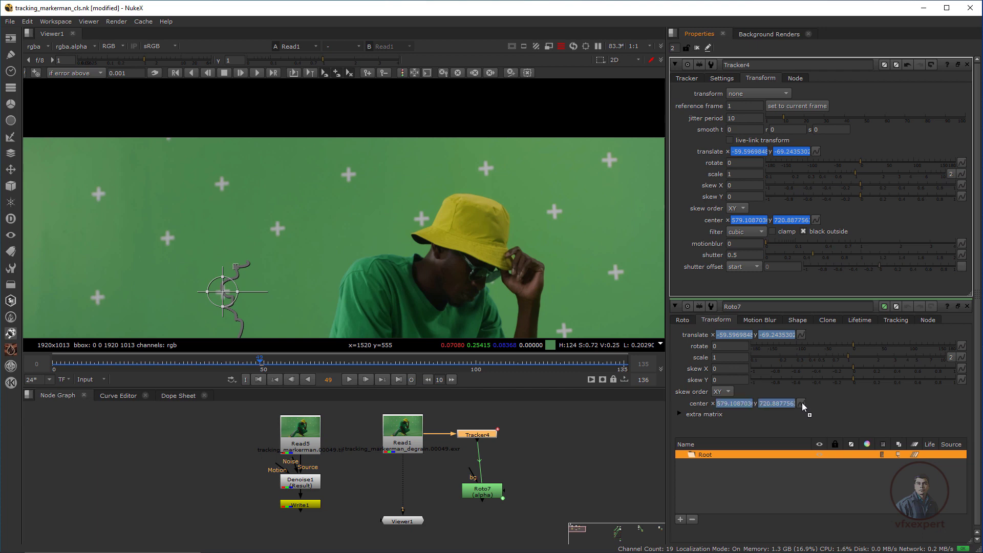
# Draw an ellipse in Roto7 around a green-screen tracking marker.
pyautogui.click(480, 490)
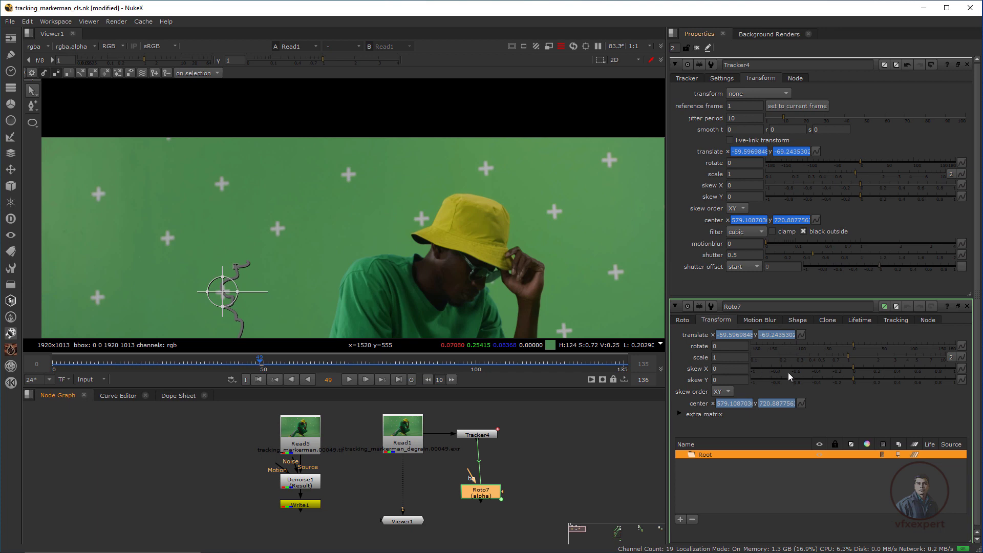
pyautogui.click(487, 495)
pyautogui.doubleClick(487, 489)
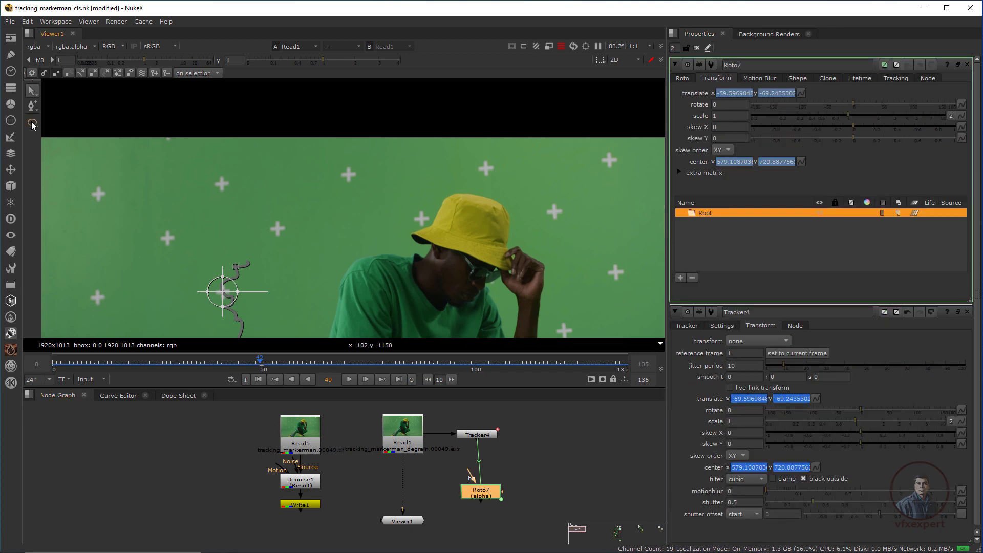
pyautogui.moveTo(32, 124); pyautogui.dragTo(66, 162)
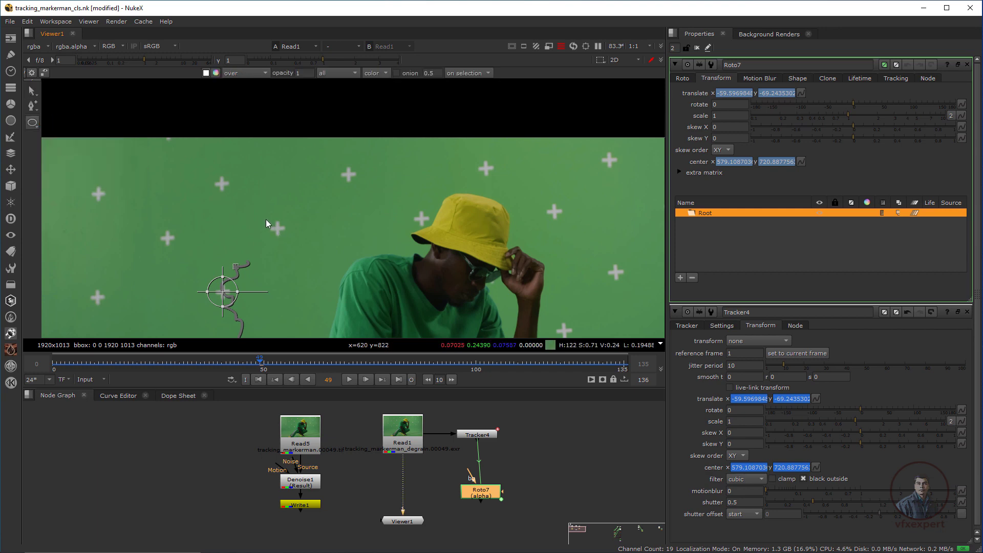
pyautogui.moveTo(284, 235); pyautogui.dragTo(291, 244)
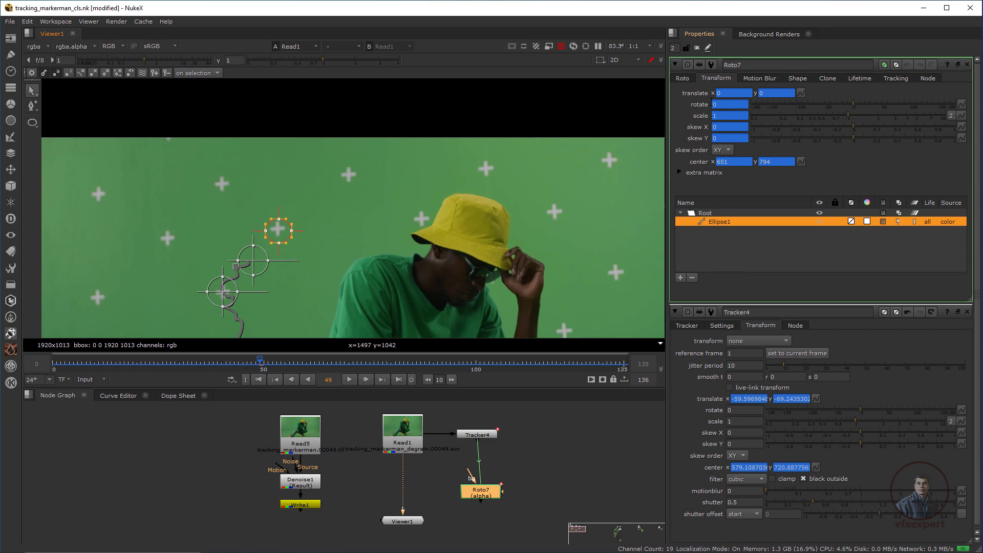
pyautogui.click(682, 79)
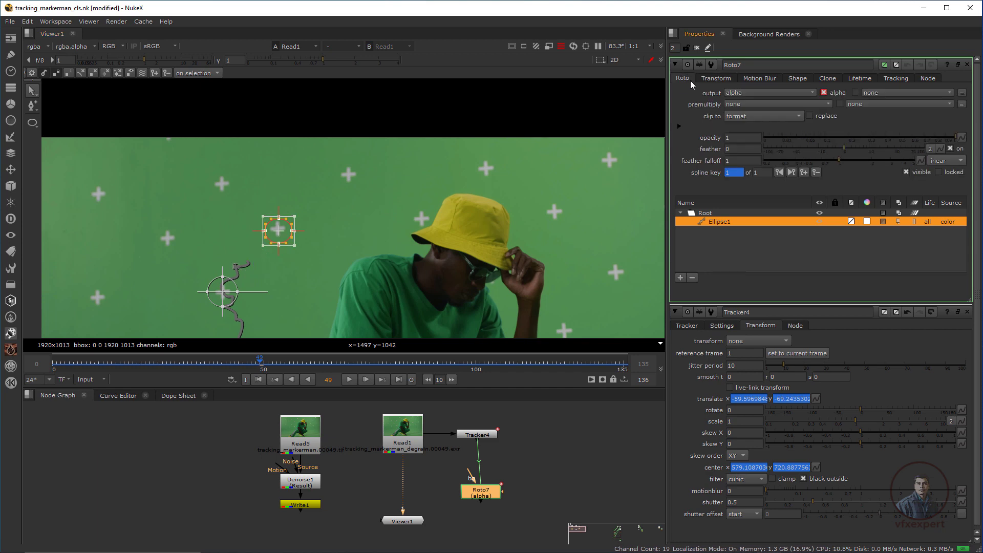
pyautogui.click(696, 48)
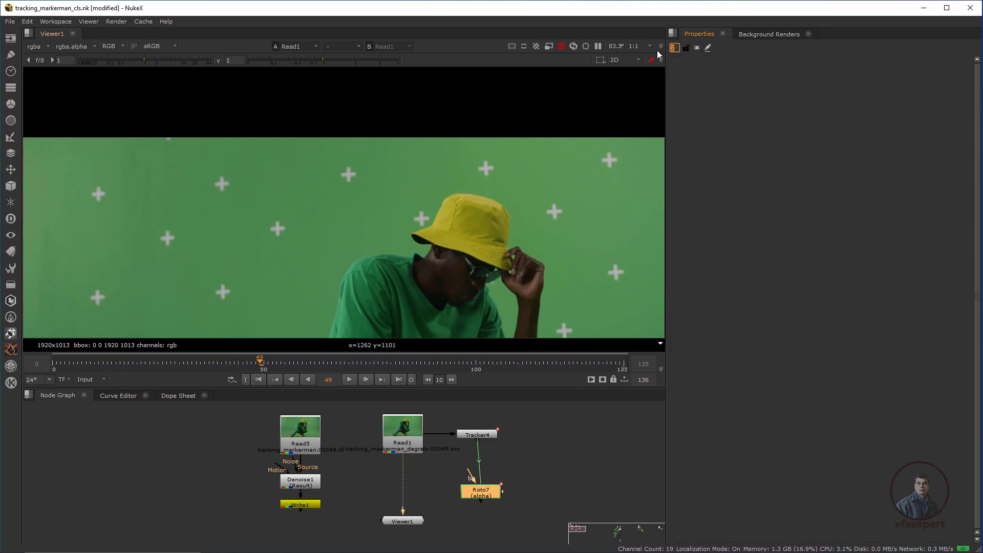
# Re-centre Ellipse1 on its marker at a later frame around 106.
pyautogui.doubleClick(481, 493)
pyautogui.scroll(2, 281, 229)
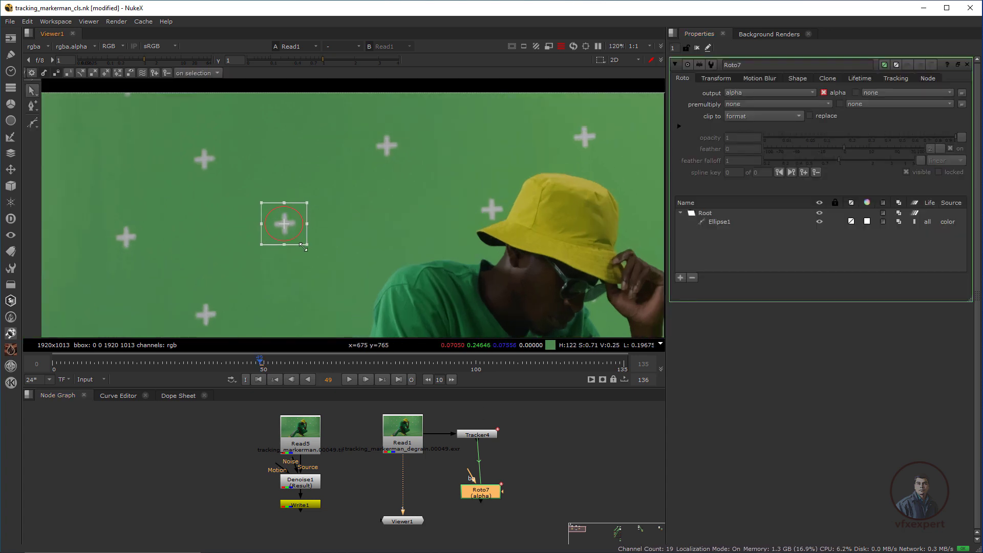
pyautogui.click(317, 256)
pyautogui.moveTo(267, 364); pyautogui.dragTo(317, 370)
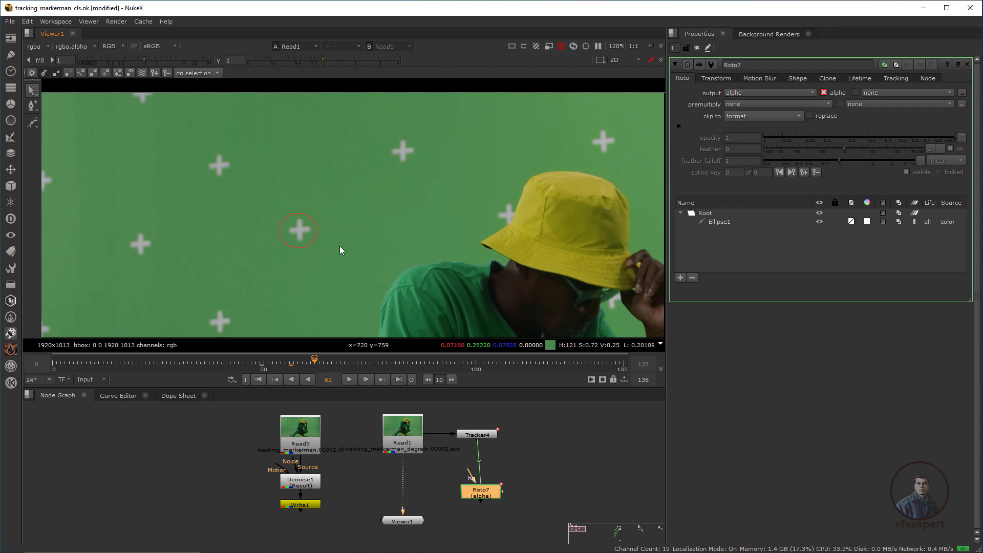
pyautogui.moveTo(332, 363); pyautogui.dragTo(500, 364)
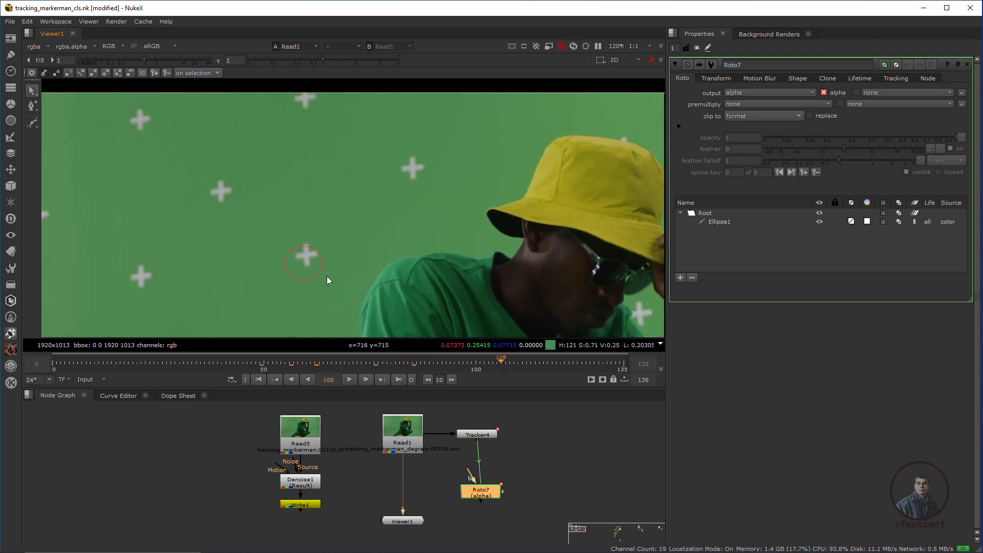
pyautogui.click(315, 275)
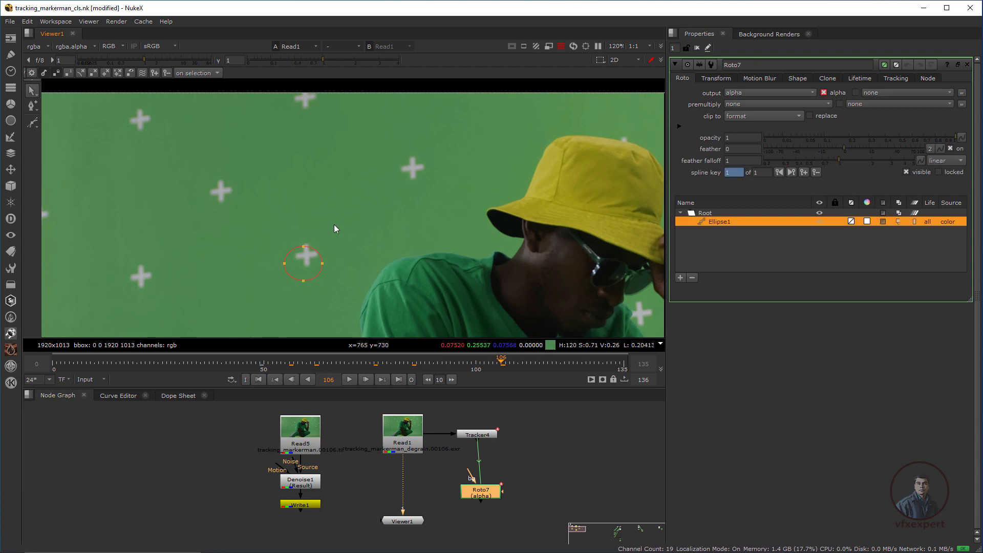
pyautogui.moveTo(303, 263); pyautogui.dragTo(306, 257)
# Nudge Ellipse1 back onto the marker at frames 135 and 0.
pyautogui.click(398, 379)
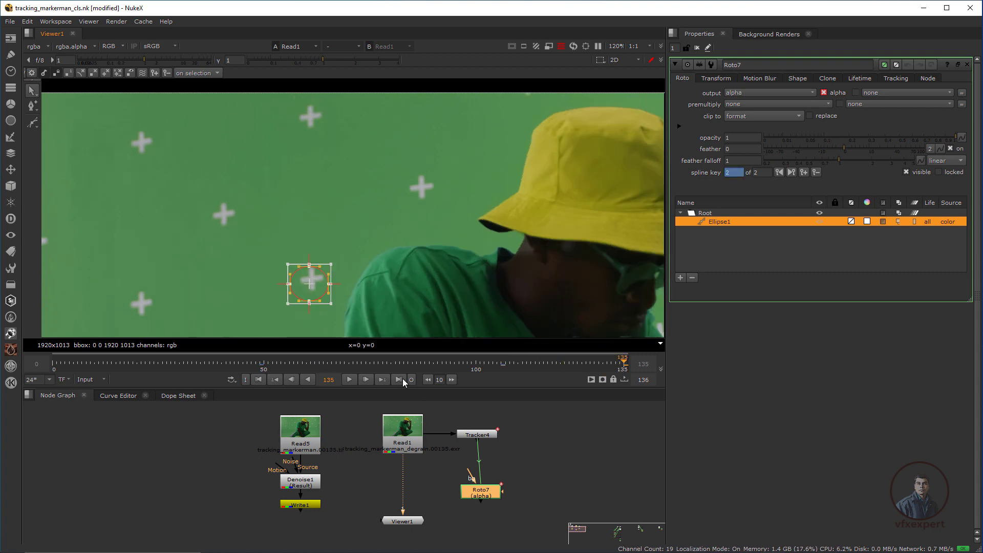
pyautogui.moveTo(315, 280); pyautogui.dragTo(315, 282)
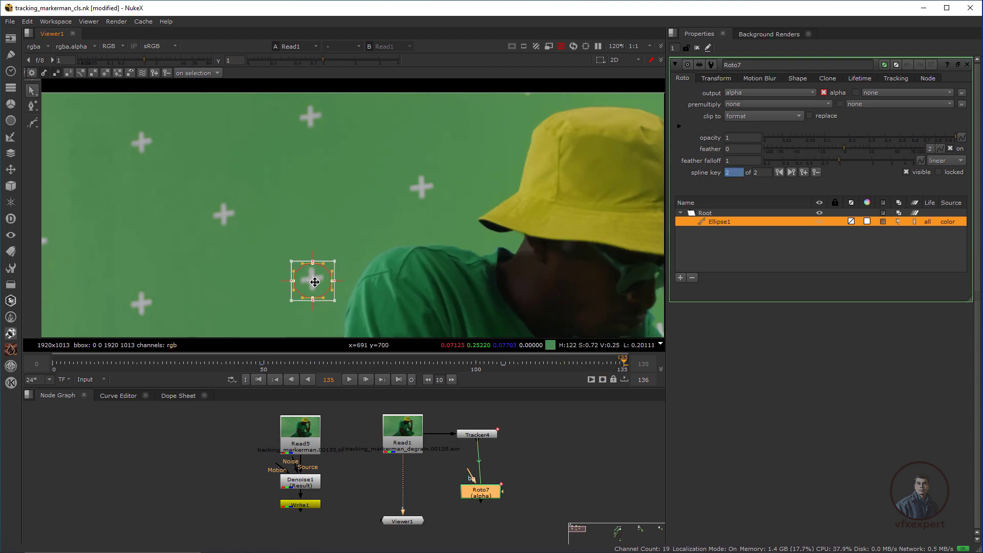
pyautogui.click(259, 379)
pyautogui.moveTo(325, 184); pyautogui.dragTo(322, 189)
pyautogui.click(379, 251)
pyautogui.scroll(-3, 365, 257)
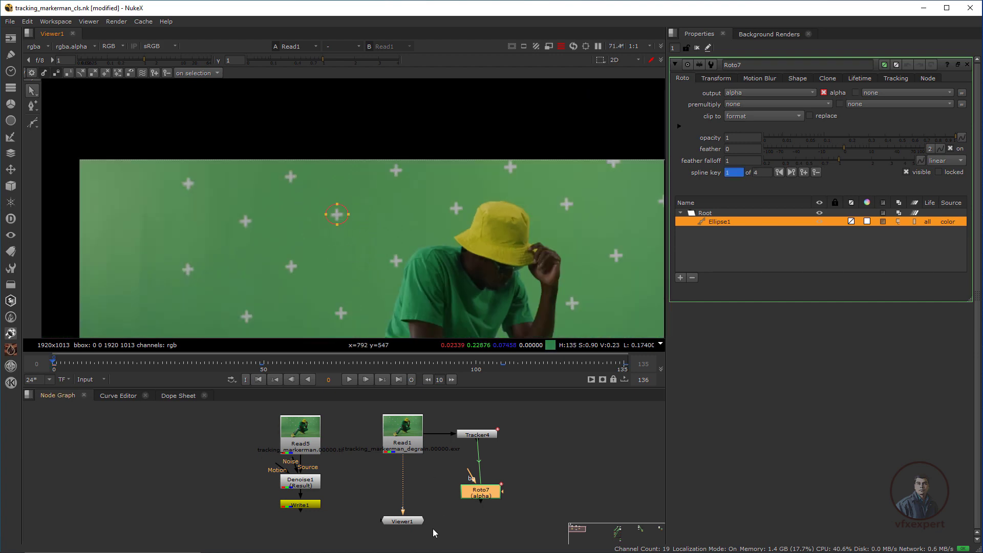
# Tidy the Viewer and Roto7 nodes and add a PxF_Filler node.
pyautogui.moveTo(412, 521); pyautogui.dragTo(392, 533)
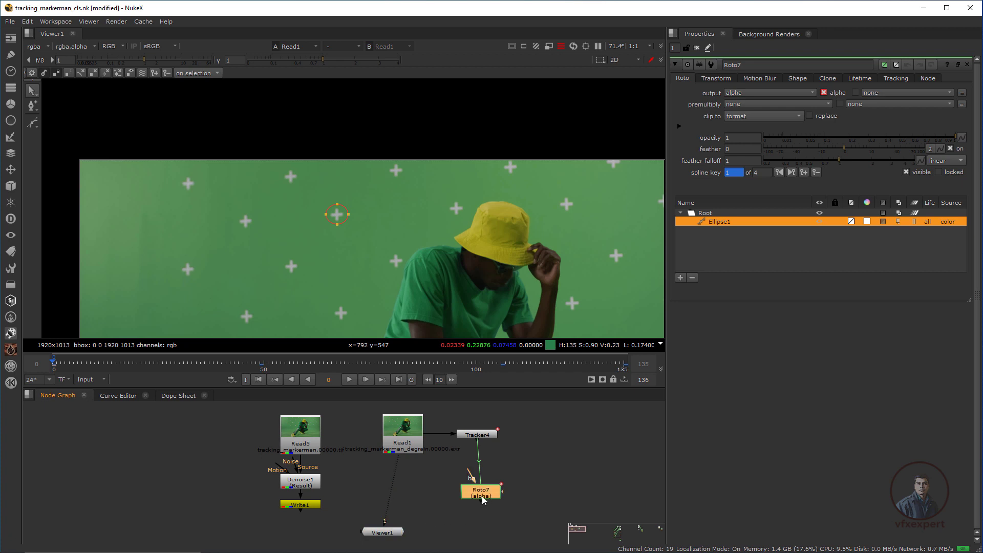
pyautogui.moveTo(481, 495); pyautogui.dragTo(513, 503)
pyautogui.click(359, 450)
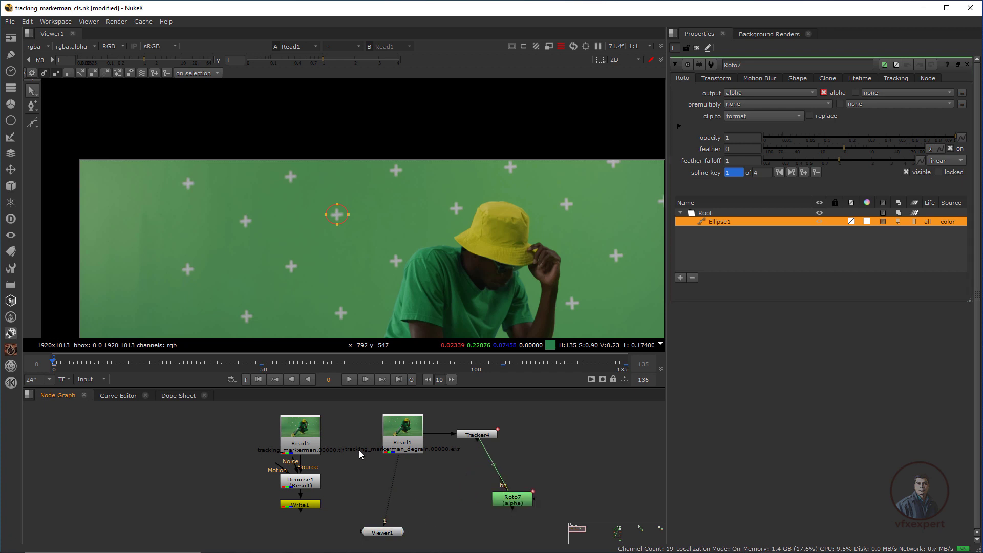
pyautogui.click(11, 351)
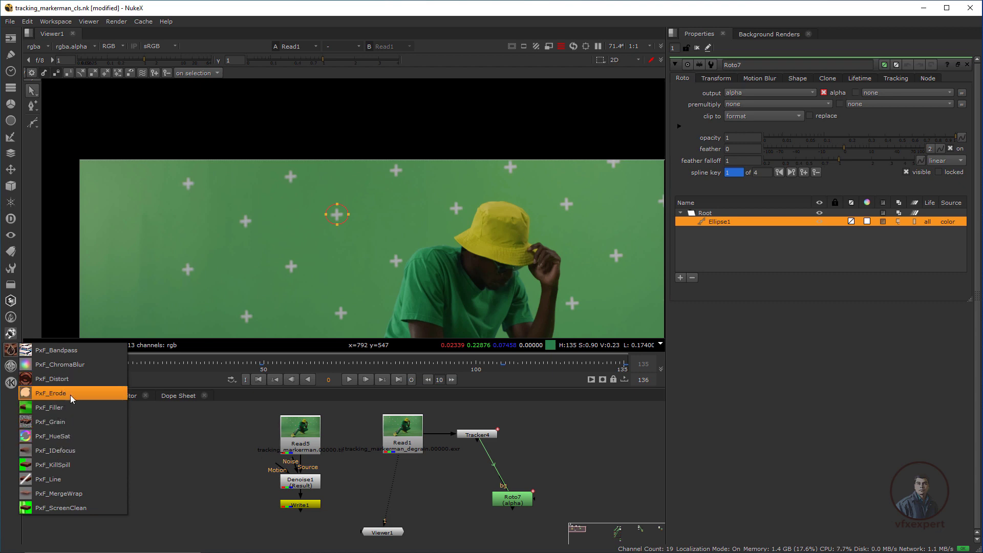
pyautogui.click(61, 409)
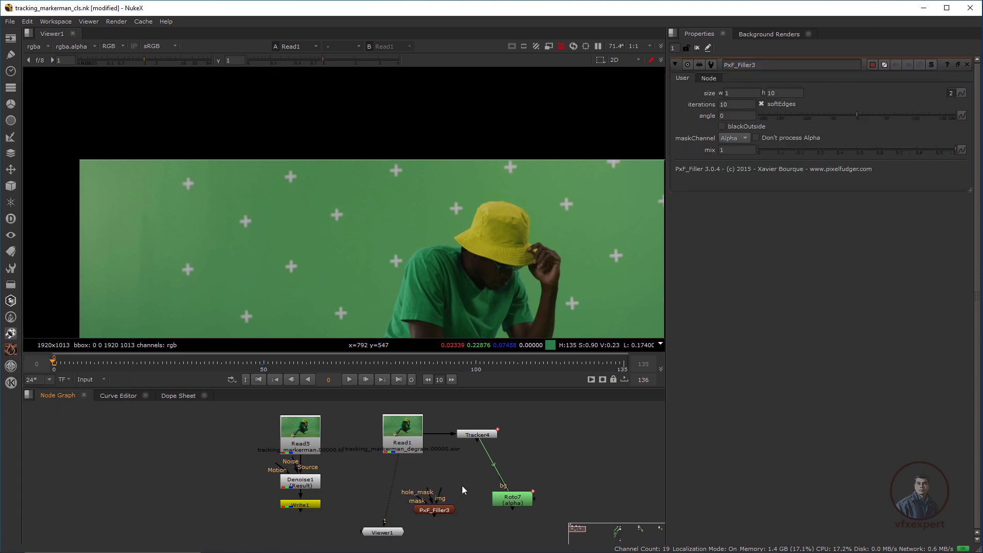
pyautogui.press('Tab')
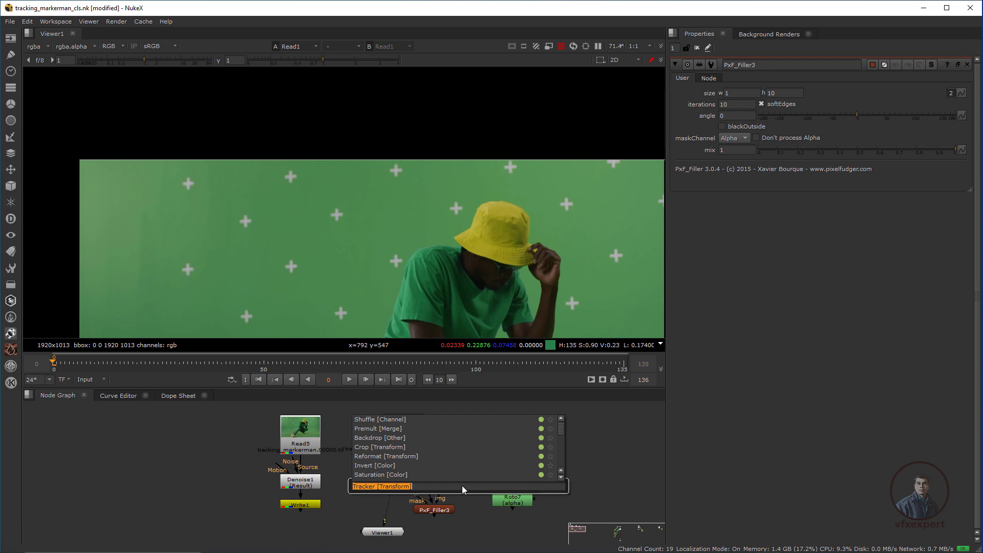
pyautogui.write('fill')
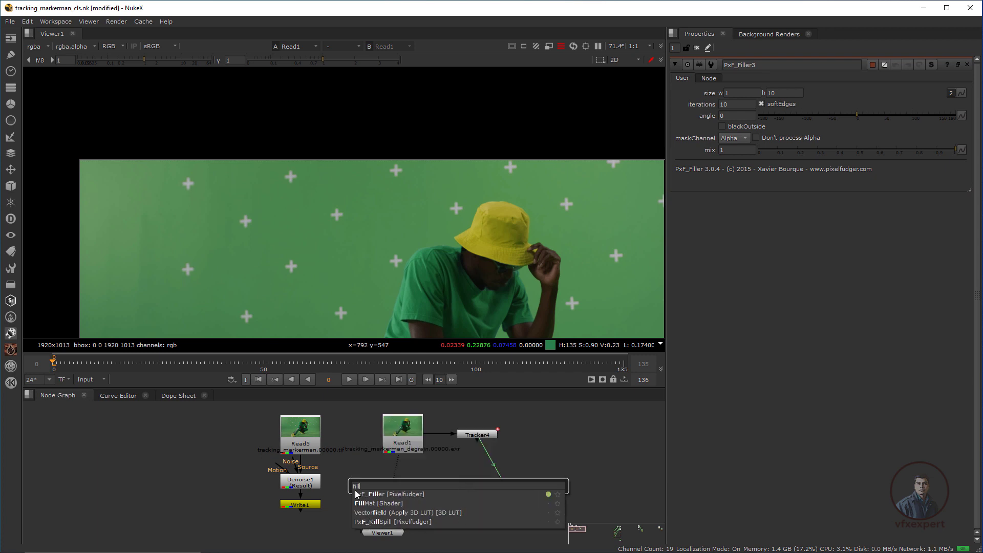
pyautogui.click(537, 456)
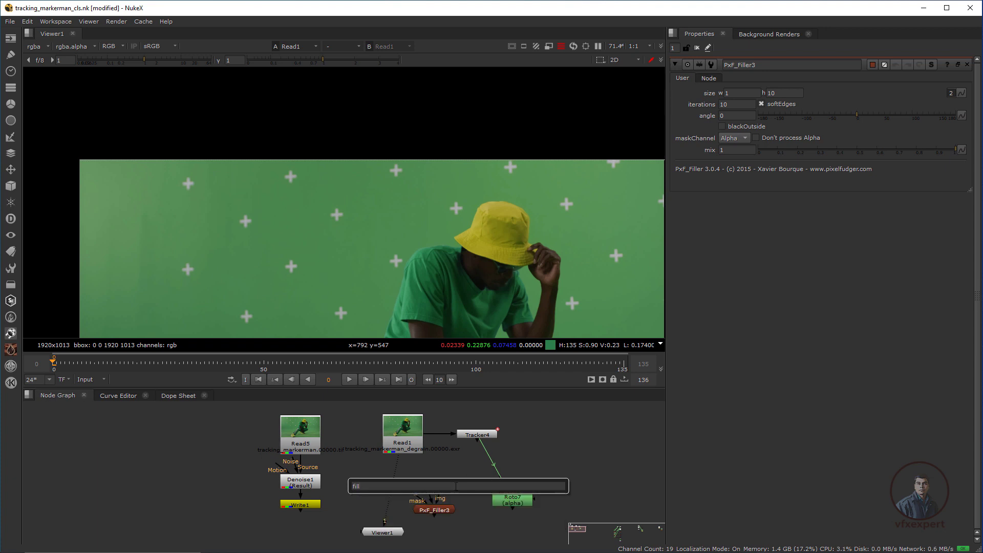
# Feed Read1 into PxF_Filler3's img input, place it below Read1, and view its output.
pyautogui.scroll(1, 450, 521)
pyautogui.moveTo(434, 493); pyautogui.dragTo(412, 435)
pyautogui.moveTo(381, 541); pyautogui.dragTo(354, 529)
pyautogui.click(431, 507)
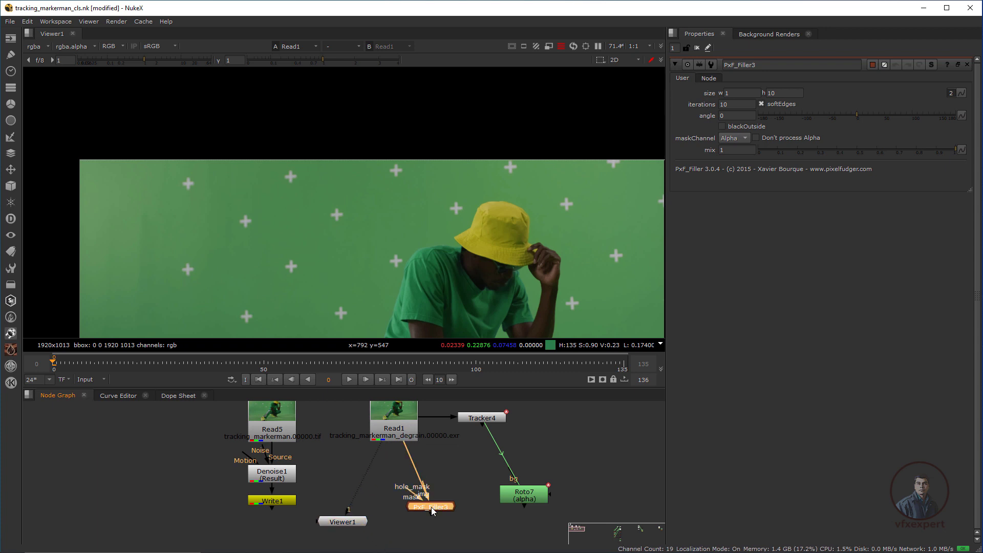
pyautogui.moveTo(431, 507); pyautogui.dragTo(344, 531)
pyautogui.click(527, 499)
pyautogui.moveTo(382, 444); pyautogui.dragTo(403, 513)
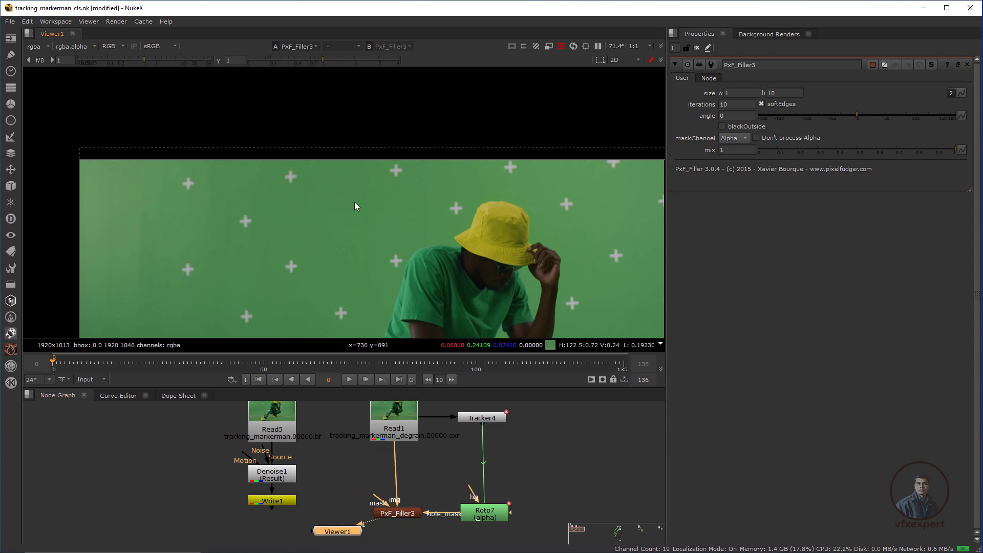
pyautogui.moveTo(327, 229); pyautogui.dragTo(355, 207)
pyautogui.moveTo(393, 485); pyautogui.dragTo(335, 465, button='middle')
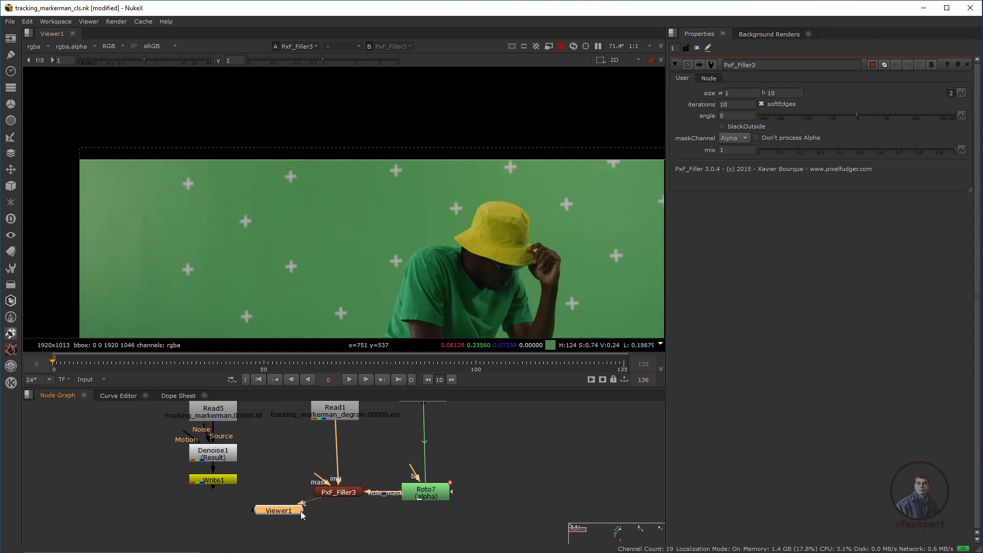
# Place Viewer1 under PxF_Filler3 and check red, green and blue channels before returning to RGB.
pyautogui.moveTo(290, 509); pyautogui.dragTo(349, 527)
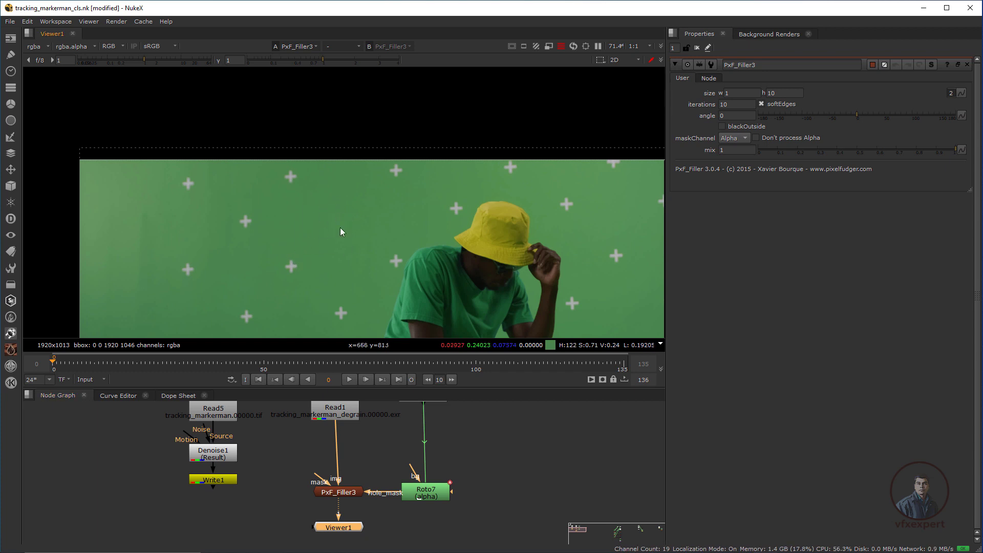
pyautogui.scroll(1, 332, 231)
pyautogui.press('r')
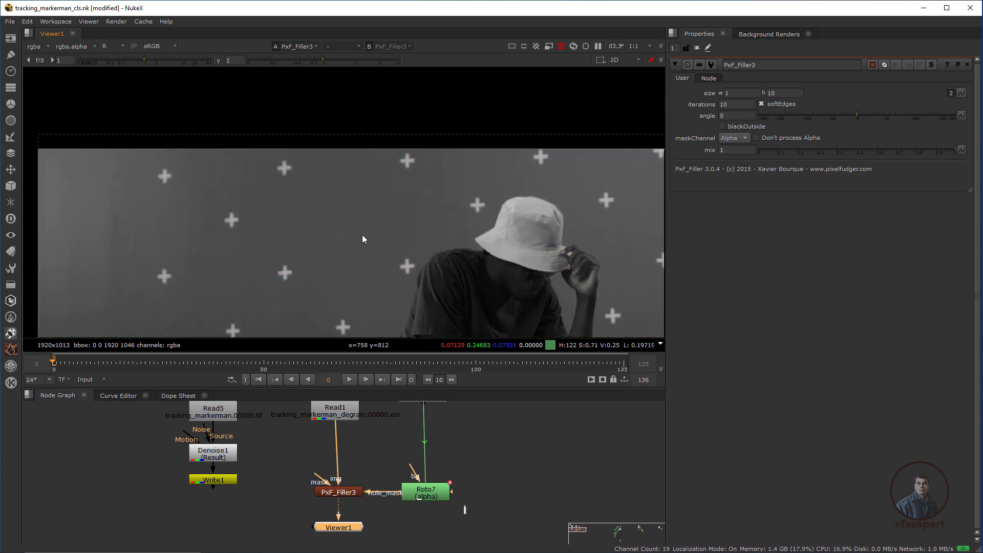
pyautogui.scroll(3, 279, 258)
pyautogui.press('g')
pyautogui.press('b')
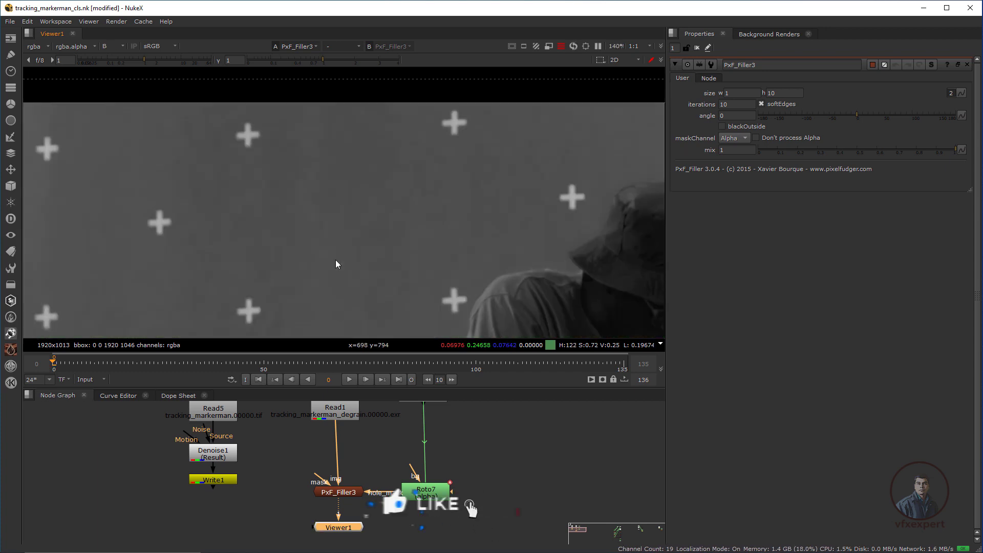
pyautogui.scroll(2, 292, 221)
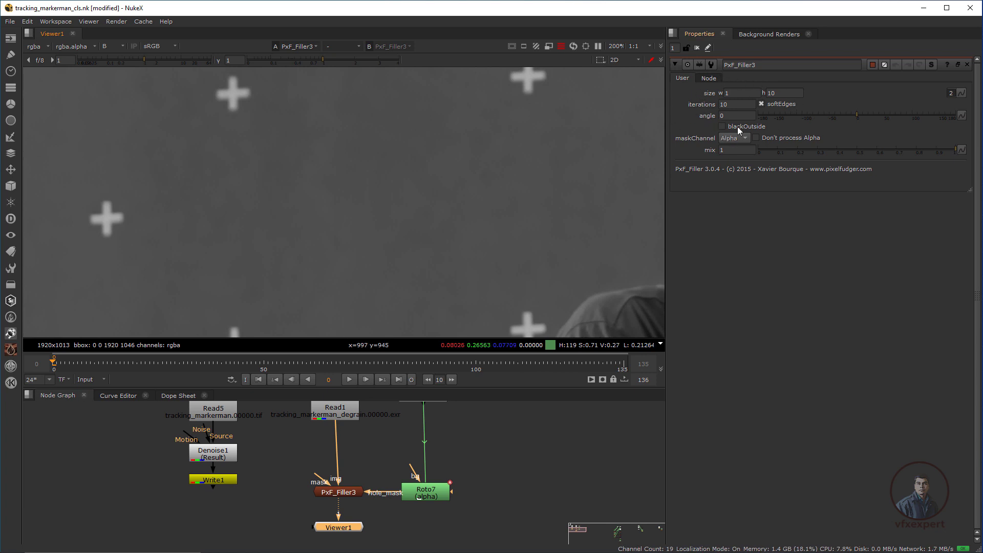
pyautogui.scroll(-3, 340, 251)
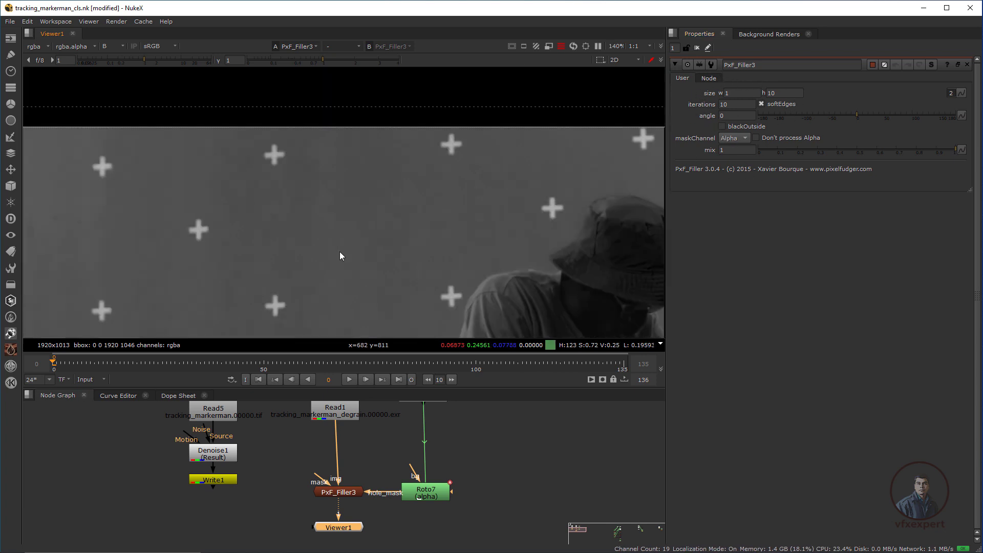
pyautogui.scroll(-2, 333, 236)
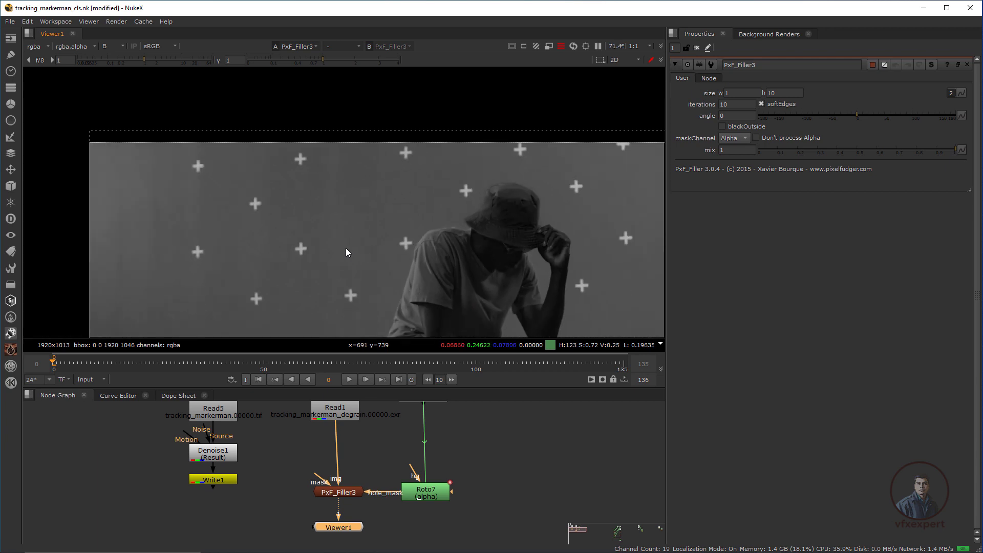
pyautogui.press('b')
# Scrub the timeline forward to frame 48 of the shot.
pyautogui.scroll(1, 360, 205)
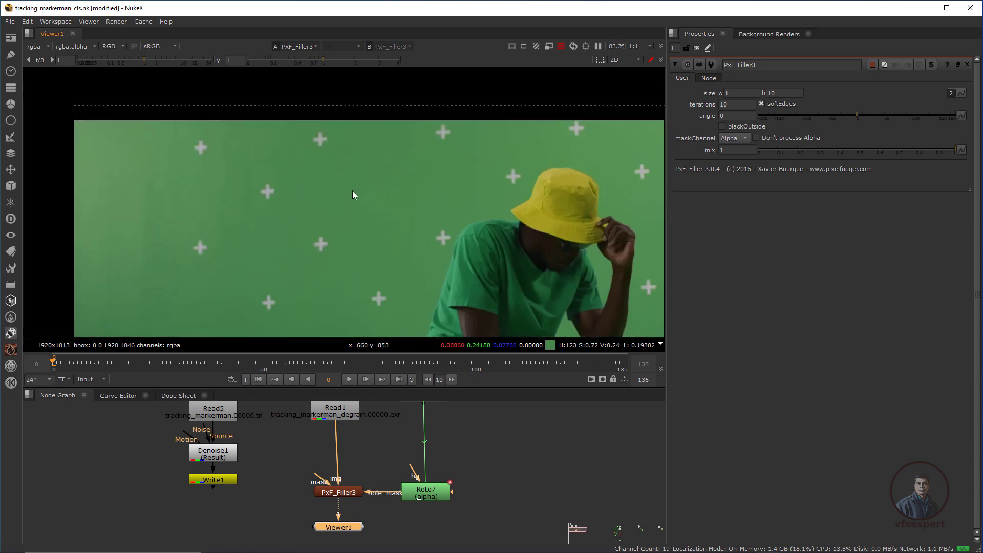
pyautogui.moveTo(93, 361); pyautogui.dragTo(256, 364)
pyautogui.moveTo(306, 220); pyautogui.dragTo(342, 219)
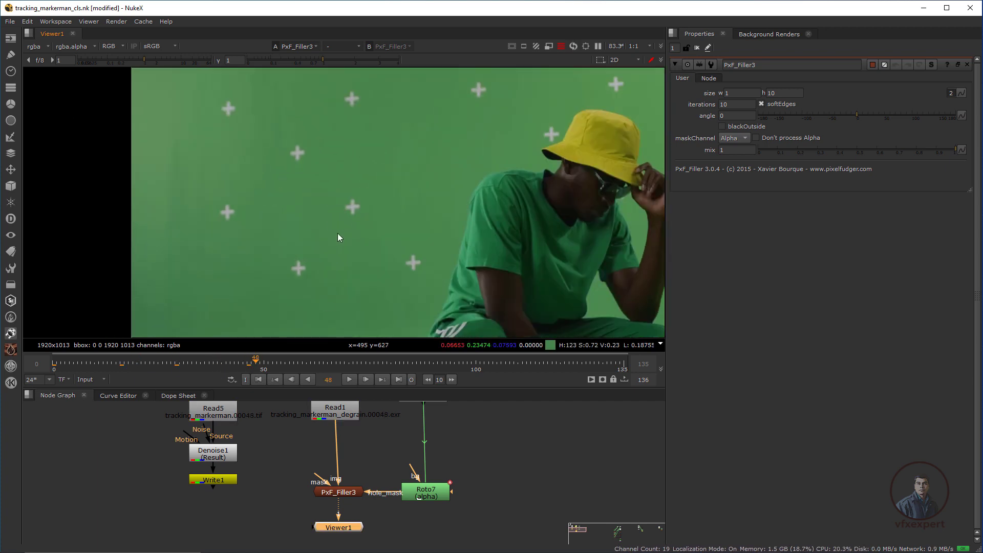
# Draw Ellipse2 in Roto7 around another tracking cross and select it.
pyautogui.doubleClick(425, 496)
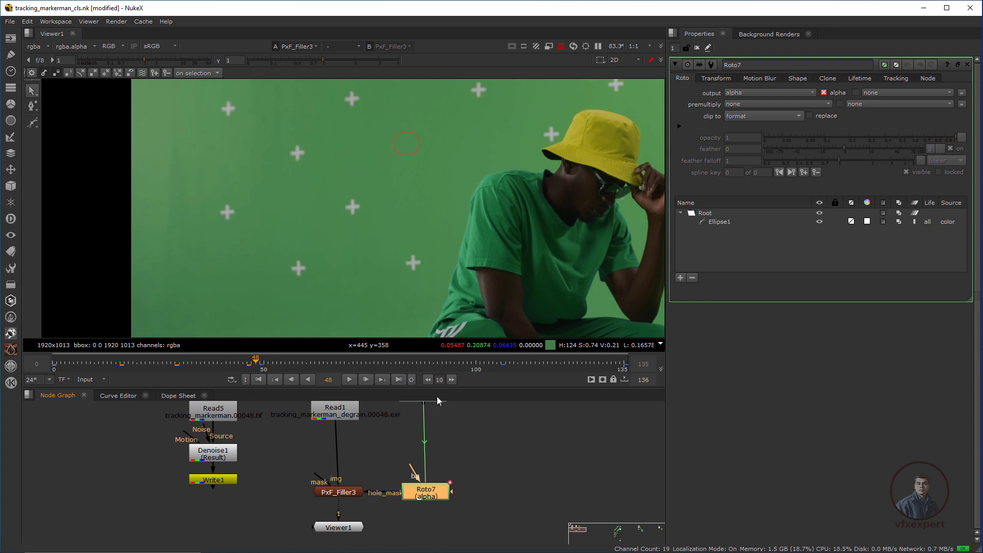
pyautogui.moveTo(36, 127); pyautogui.dragTo(86, 159)
pyautogui.moveTo(340, 194); pyautogui.dragTo(364, 224)
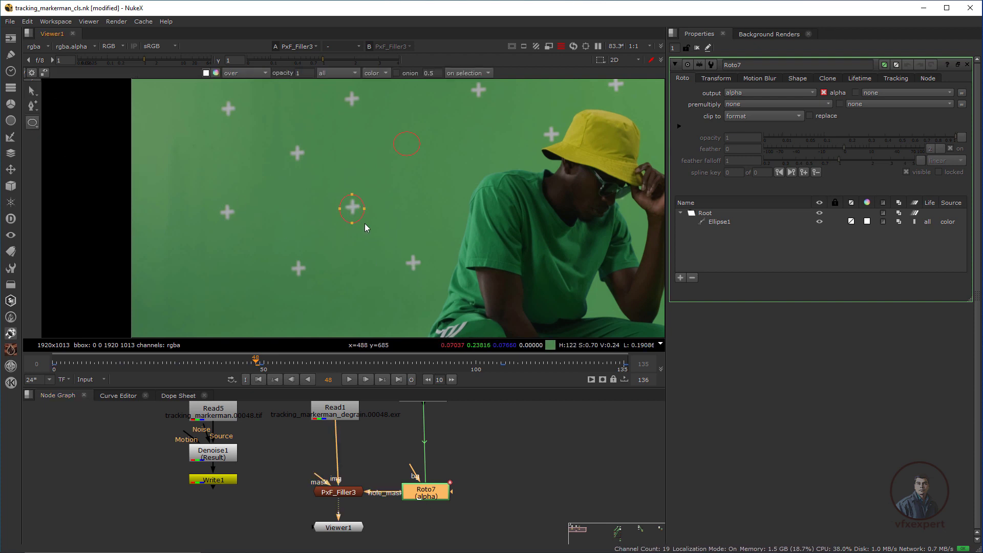
pyautogui.press('q')
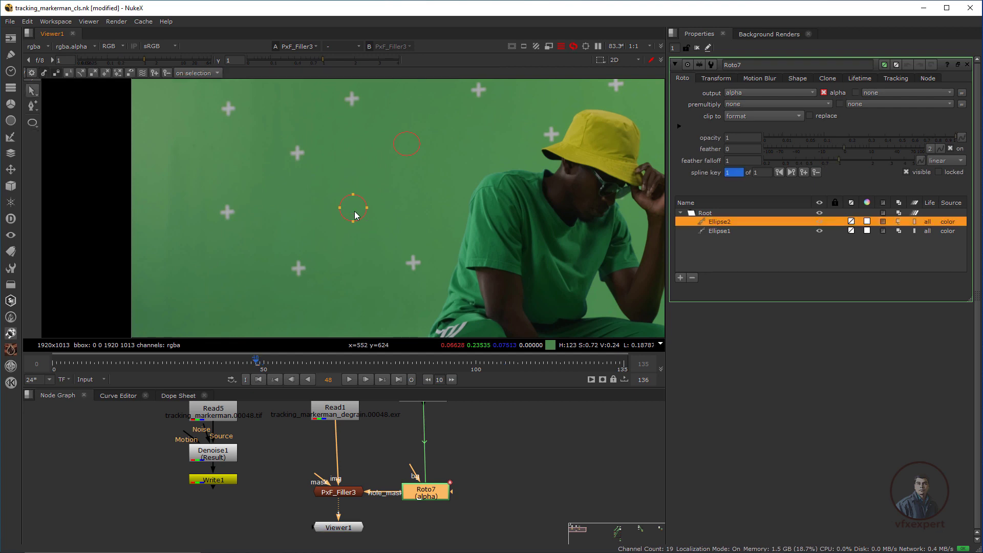
pyautogui.moveTo(300, 164); pyautogui.dragTo(408, 269)
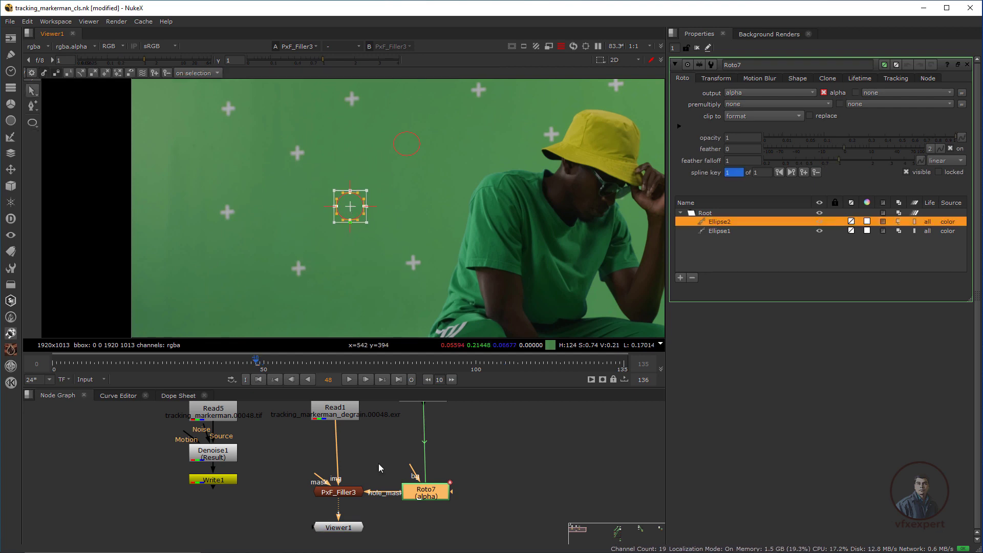
# Bypass PxF_Filler3 to see the original plate and select both ellipses.
pyautogui.click(338, 496)
pyautogui.press('d')
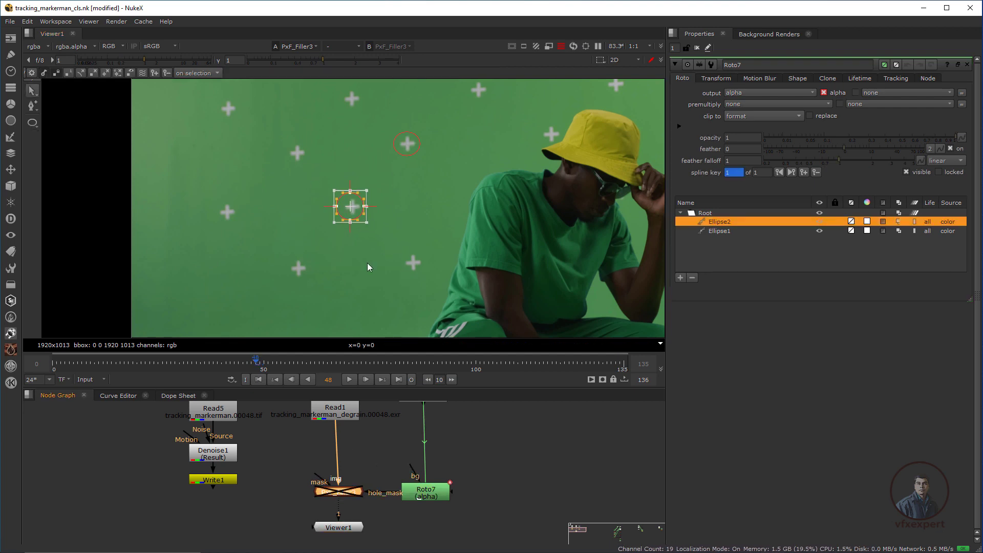
pyautogui.scroll(1, 353, 218)
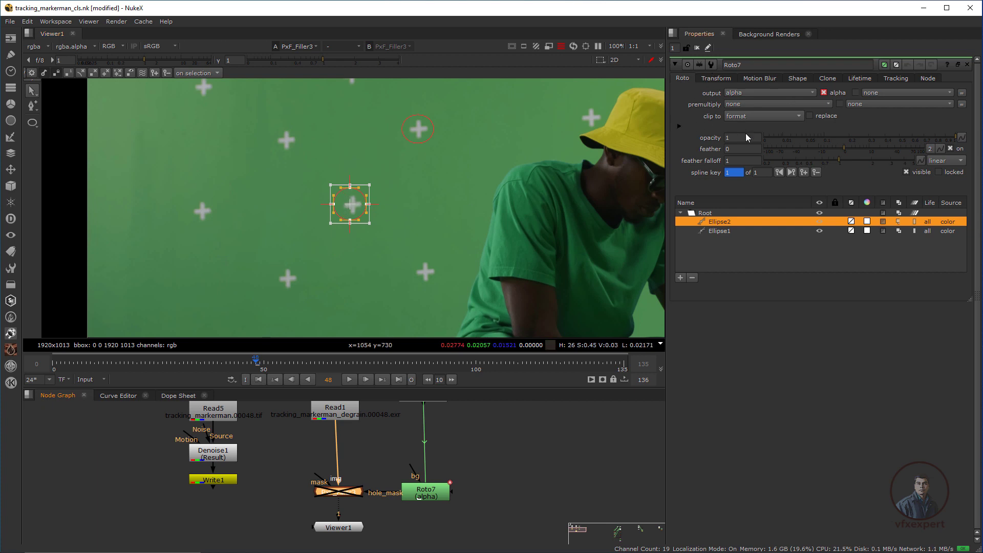
pyautogui.click(704, 214)
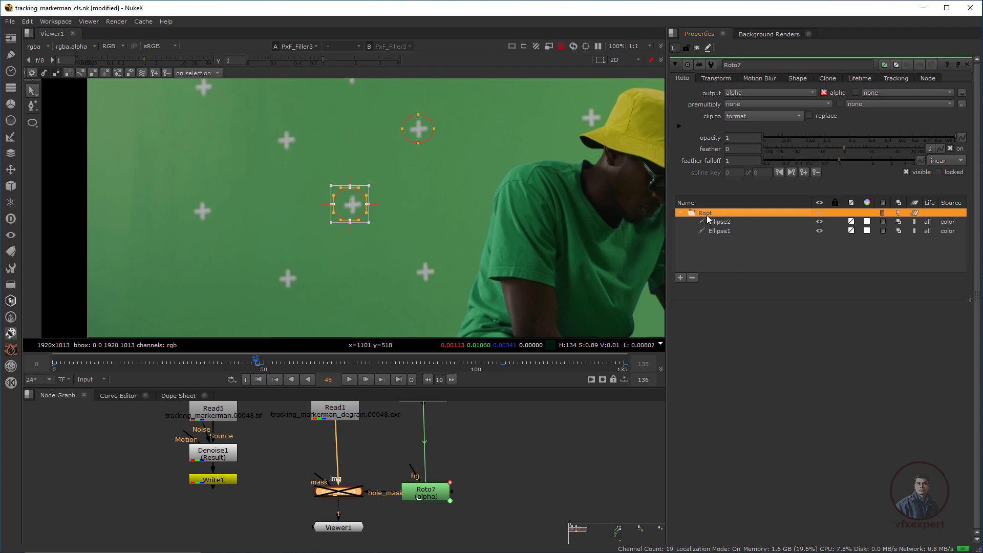
# Check the ellipses at frames 135 and 0, scrub to frame 101, and raise Roto7.
pyautogui.click(398, 379)
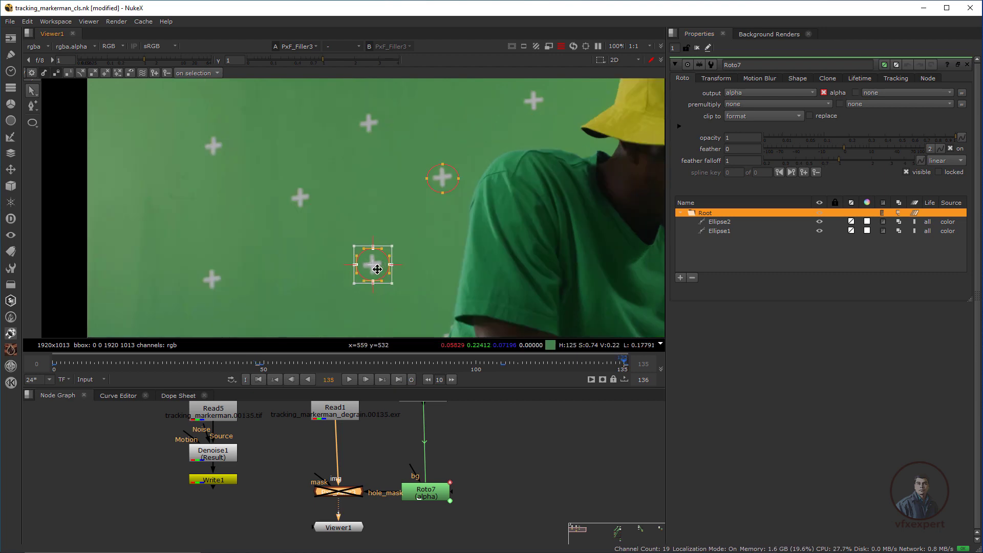
pyautogui.click(259, 379)
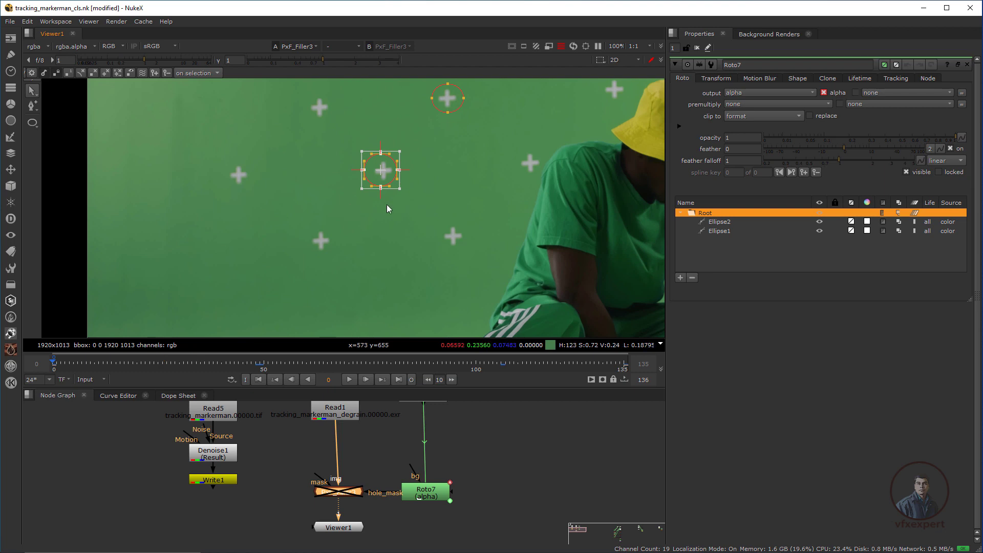
pyautogui.moveTo(201, 362); pyautogui.dragTo(359, 372)
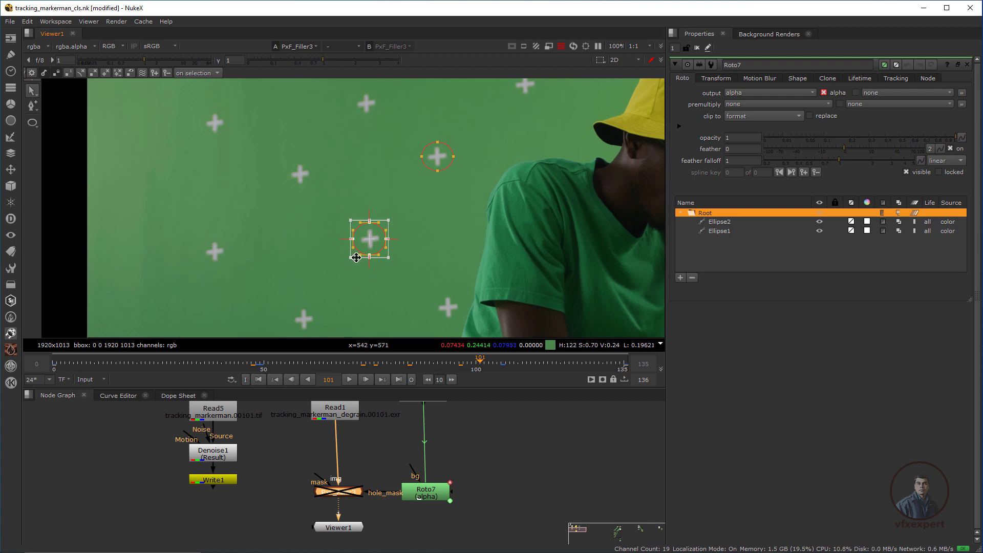
pyautogui.scroll(3, 390, 233)
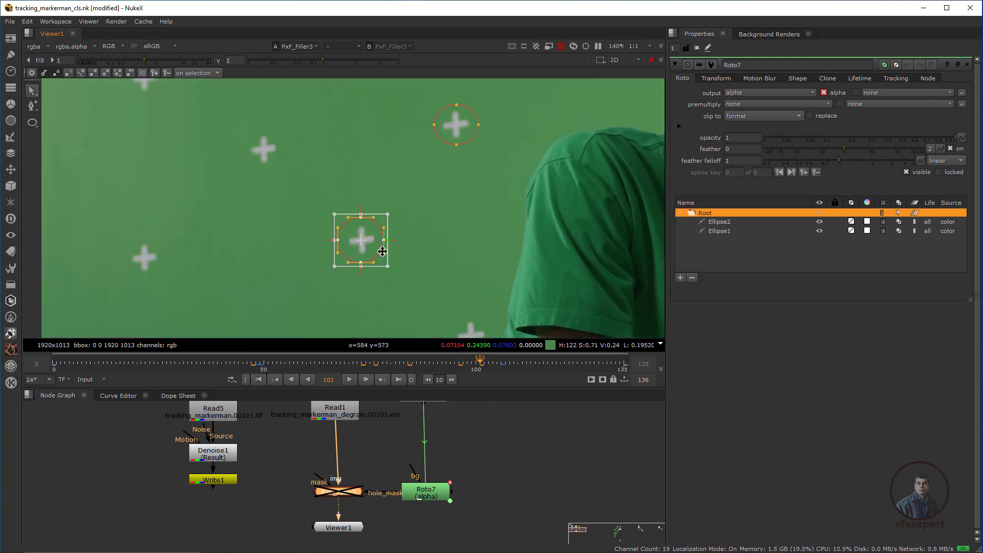
pyautogui.moveTo(426, 493); pyautogui.dragTo(430, 483)
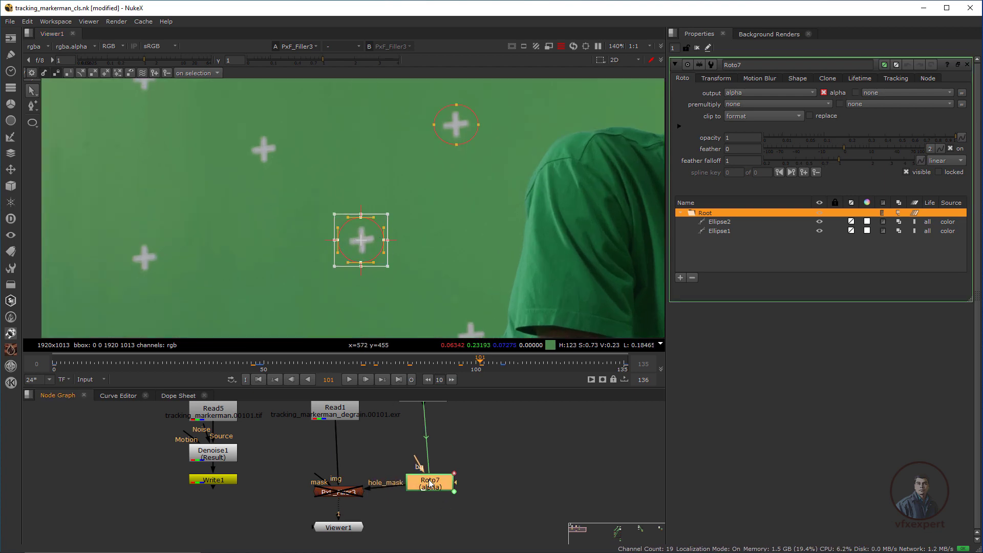
# Add an alpha-only Blur6 after Roto7 and tuck it directly beneath Roto7.
pyautogui.press('b')
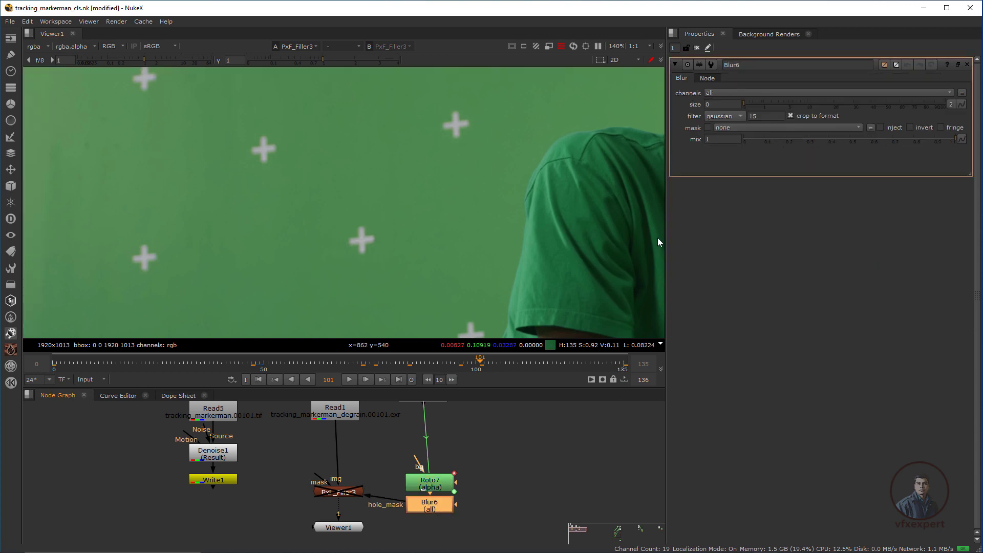
pyautogui.click(714, 93)
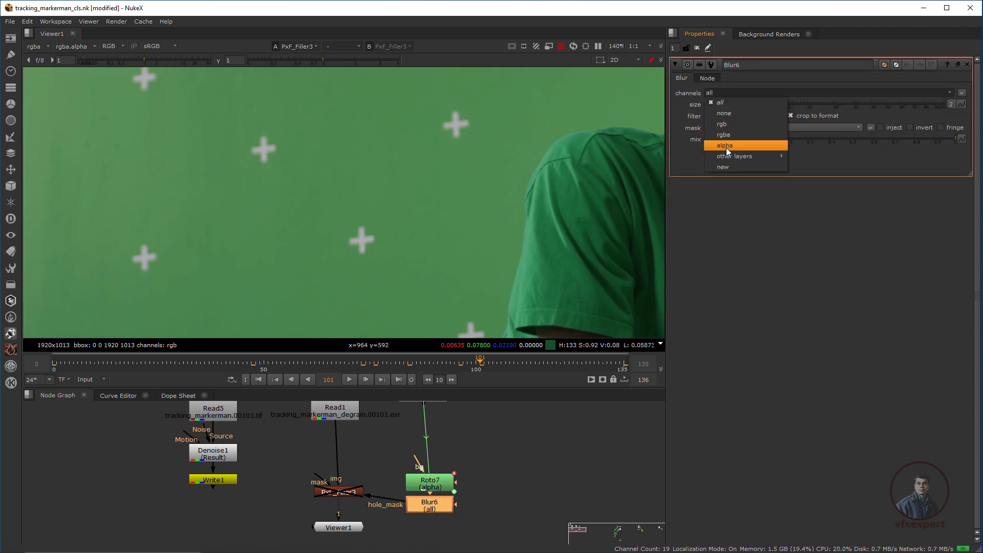
pyautogui.click(726, 147)
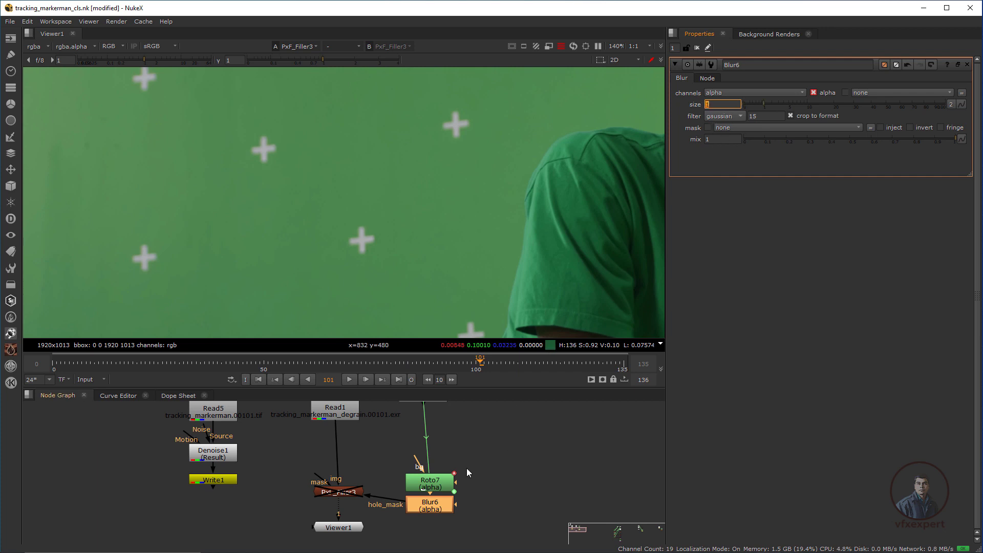
pyautogui.moveTo(504, 456); pyautogui.dragTo(409, 527)
pyautogui.click(427, 503)
pyautogui.moveTo(431, 488); pyautogui.dragTo(427, 461)
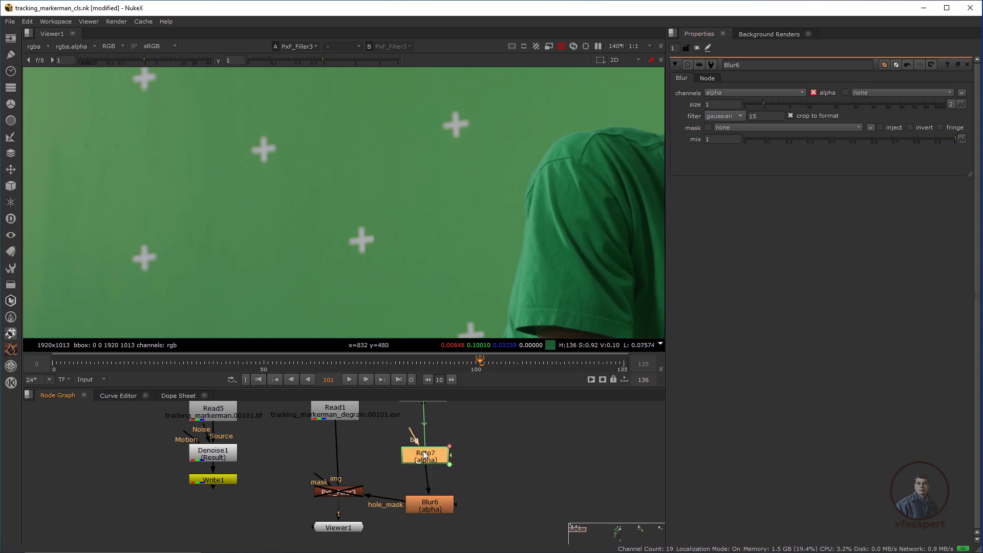
pyautogui.moveTo(430, 505); pyautogui.dragTo(430, 492)
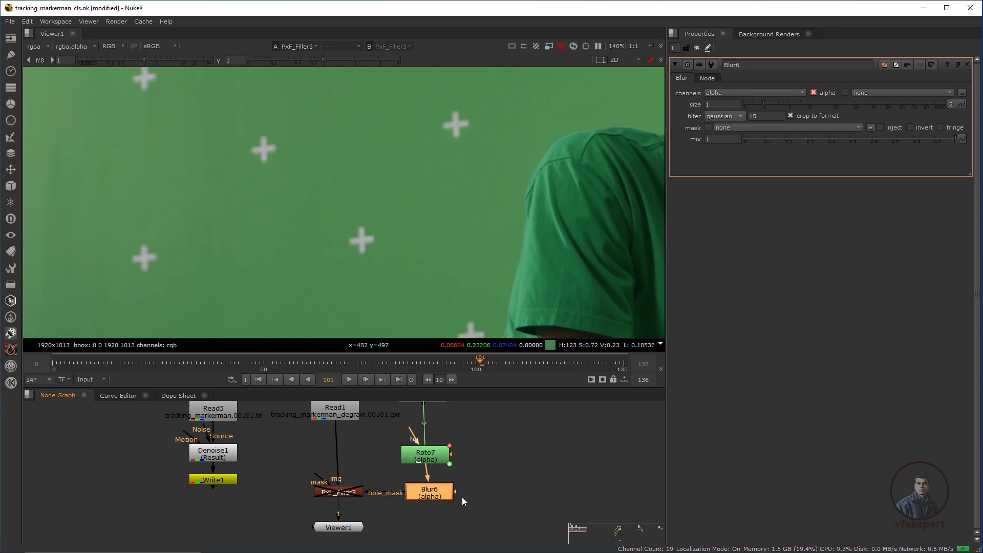
# Open Roto7's settings to show its ellipses and re-enable PxF_Filler3.
pyautogui.doubleClick(425, 455)
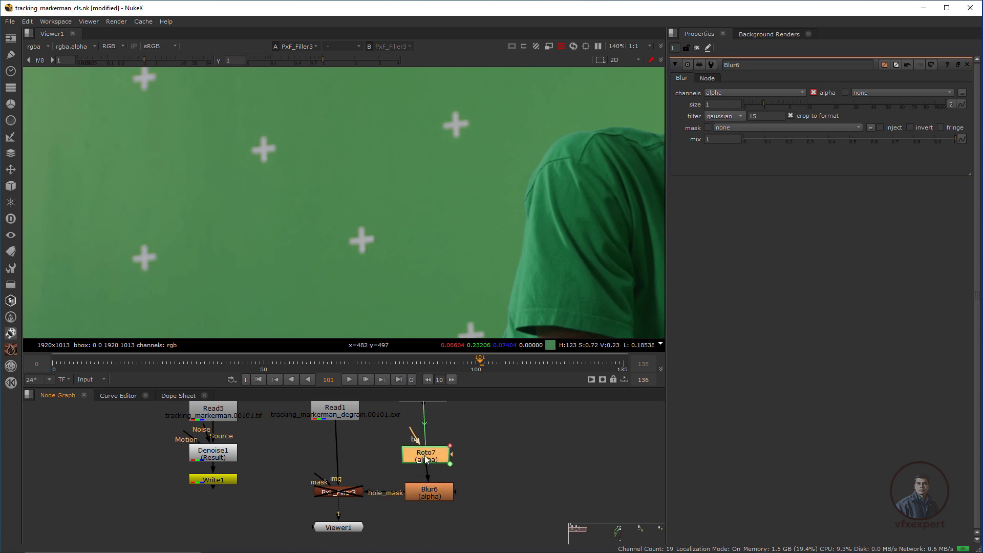
pyautogui.click(345, 495)
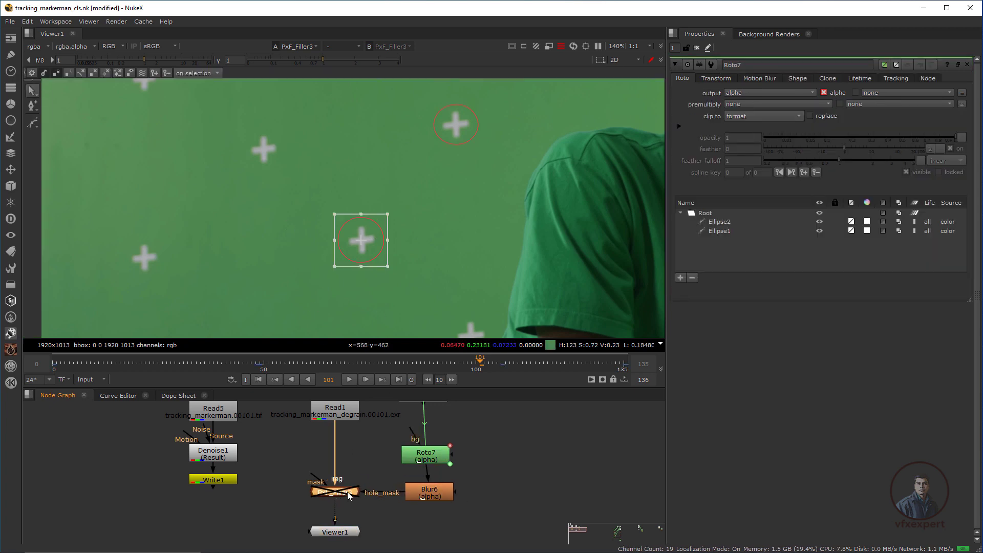
pyautogui.press('d')
pyautogui.scroll(-4, 296, 245)
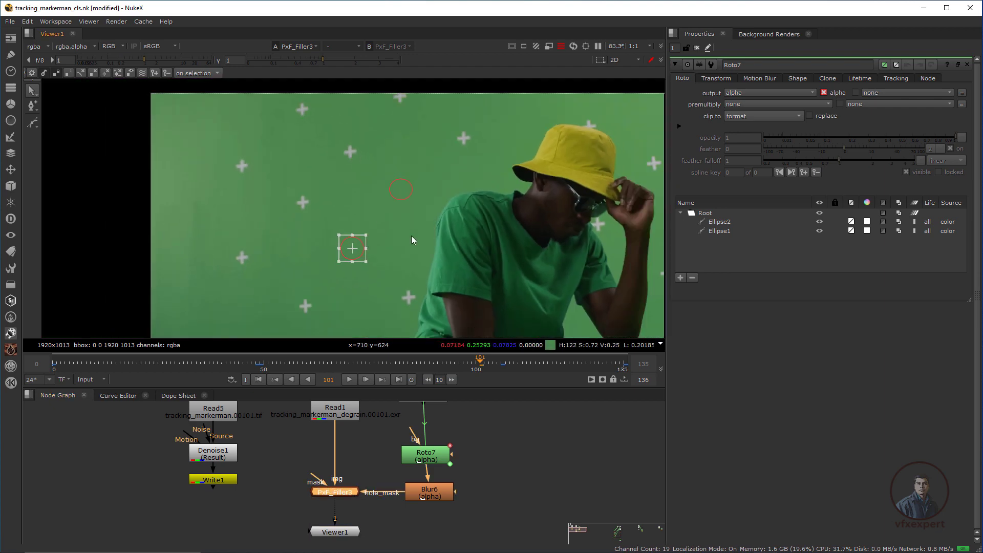
pyautogui.scroll(-2, 412, 239)
# Close Roto7's settings and scrub from the start of the shot to check the markers.
pyautogui.click(696, 47)
pyautogui.scroll(-2, 404, 210)
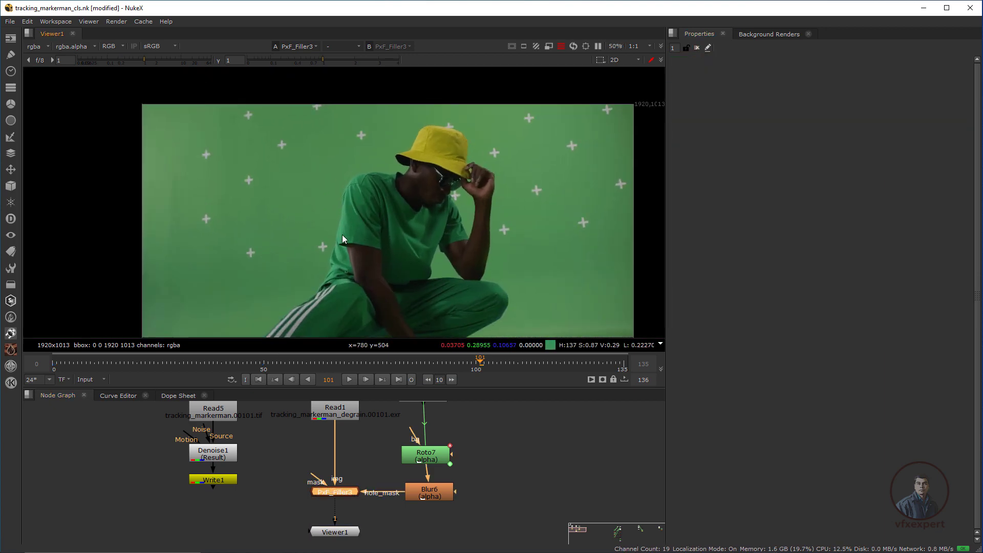
pyautogui.click(259, 379)
pyautogui.moveTo(80, 365); pyautogui.dragTo(201, 370)
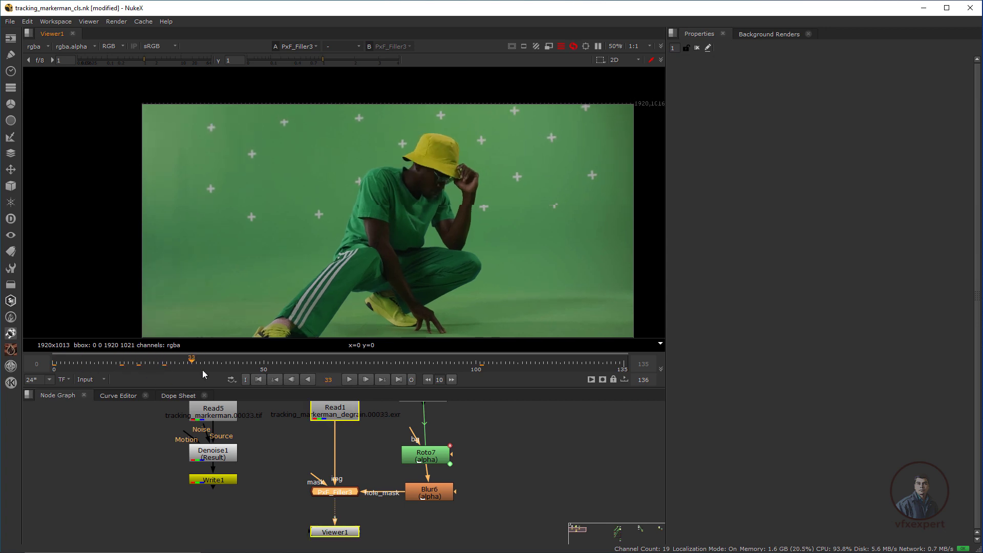
pyautogui.scroll(2, 307, 164)
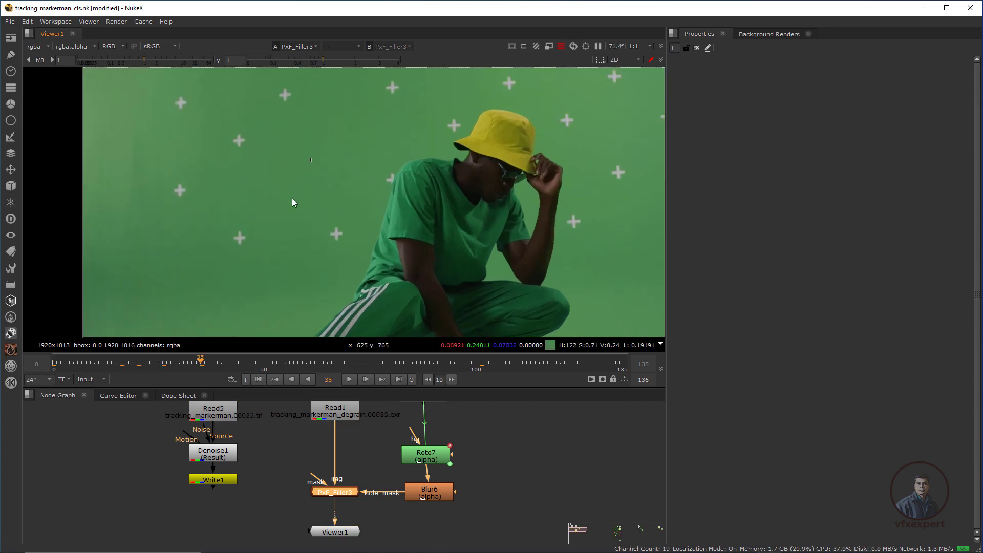
pyautogui.click(207, 367)
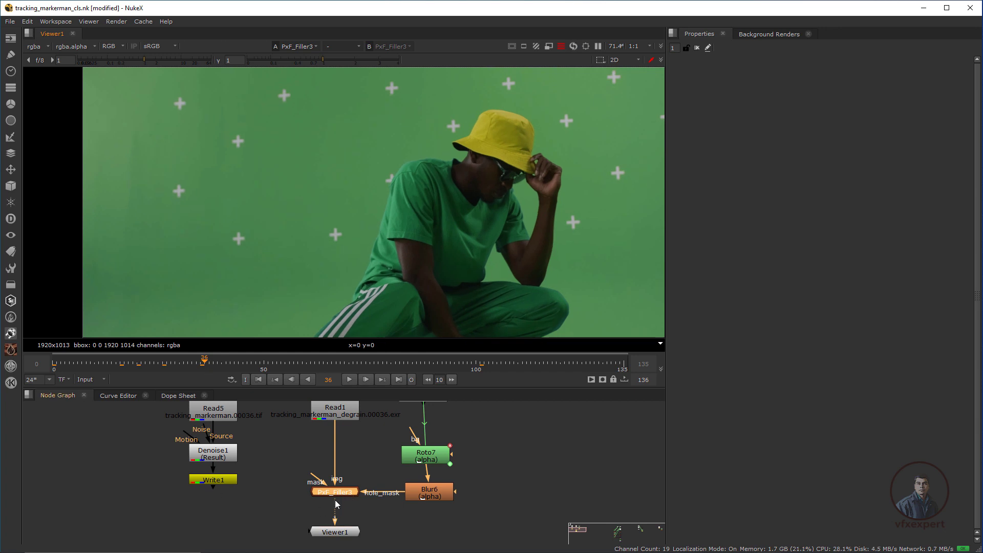
pyautogui.scroll(-2, 318, 190)
# Reframe the viewer and scrub through frames 18, 66 and 80 to inspect the filled markers.
pyautogui.moveTo(339, 195); pyautogui.dragTo(296, 215, button='middle')
pyautogui.scroll(2, 343, 207)
pyautogui.moveTo(204, 362); pyautogui.dragTo(7, 313)
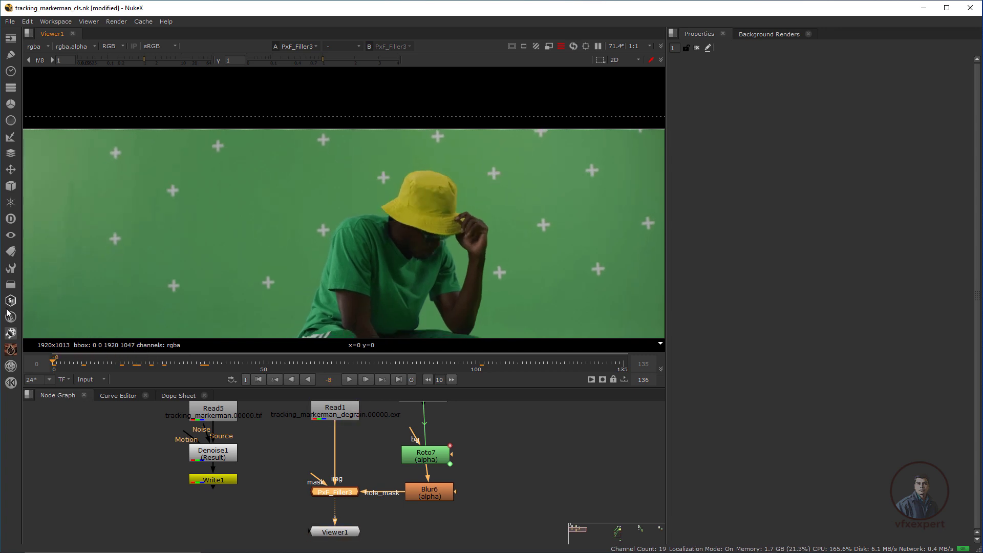
pyautogui.moveTo(92, 327); pyautogui.dragTo(433, 357)
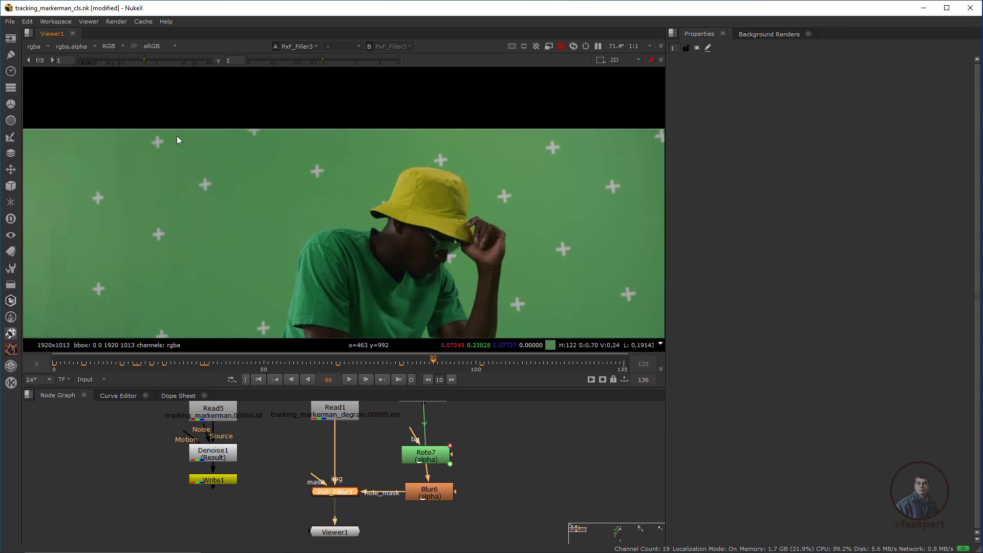
pyautogui.moveTo(434, 361); pyautogui.dragTo(390, 344)
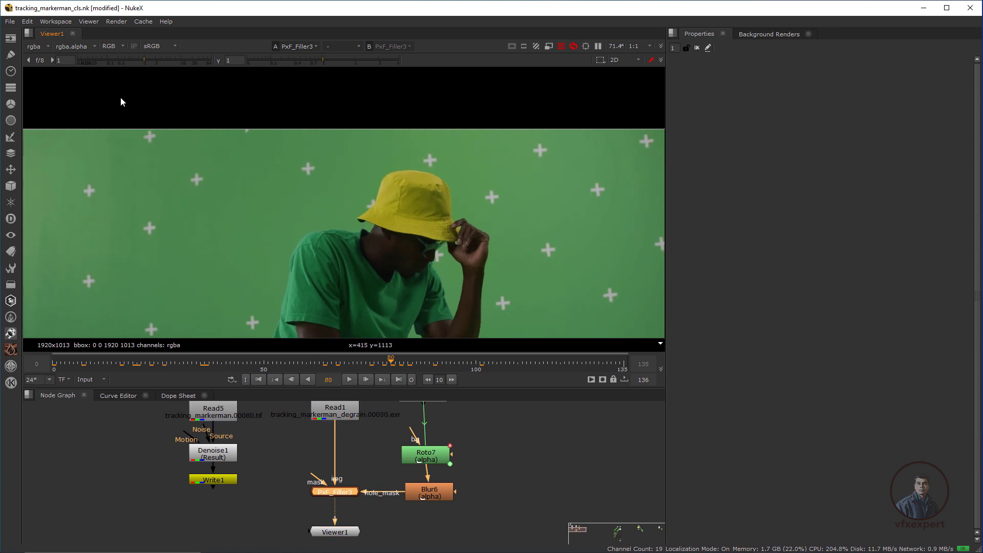
pyautogui.moveTo(209, 192); pyautogui.dragTo(333, 225, button='middle')
pyautogui.scroll(1, 318, 225)
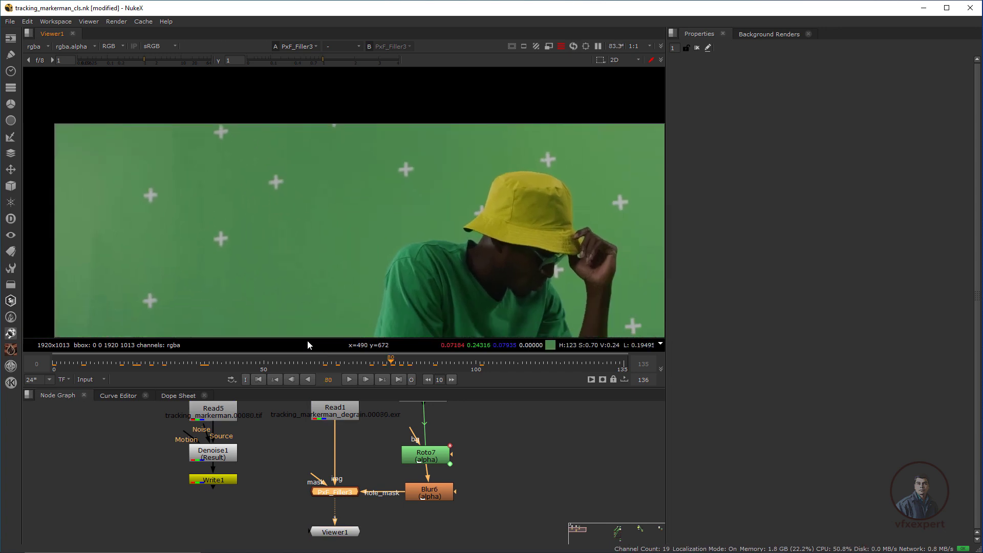
# With PxF_Filler3 disabled, draw a new ellipse in Roto7 around the upper-left marker.
pyautogui.doubleClick(431, 457)
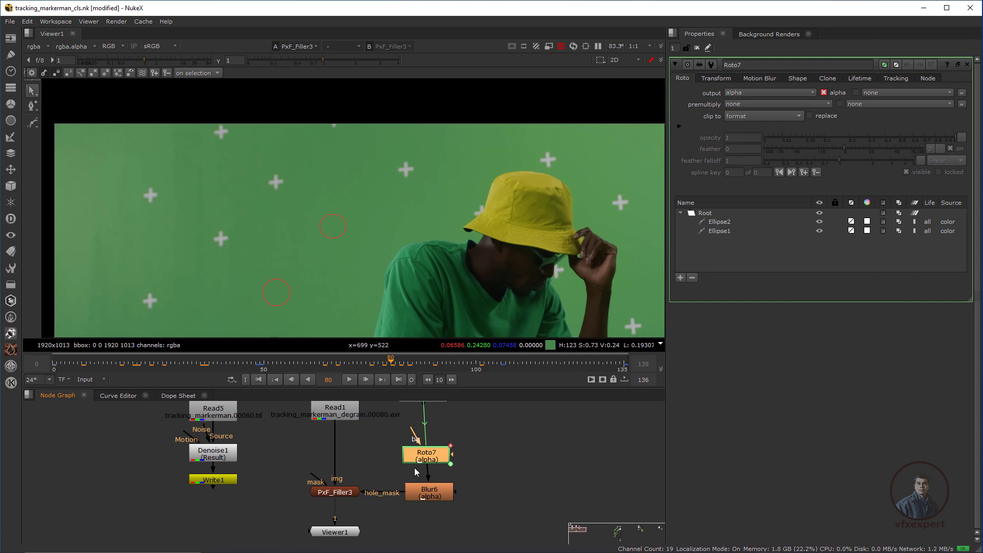
pyautogui.moveTo(417, 473); pyautogui.dragTo(380, 480, button='middle')
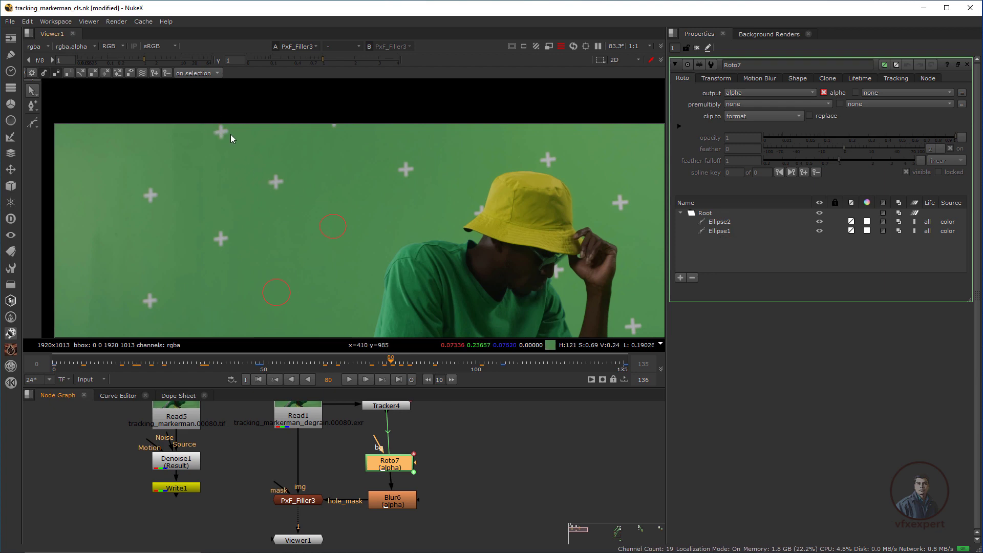
pyautogui.moveTo(348, 363); pyautogui.dragTo(369, 364)
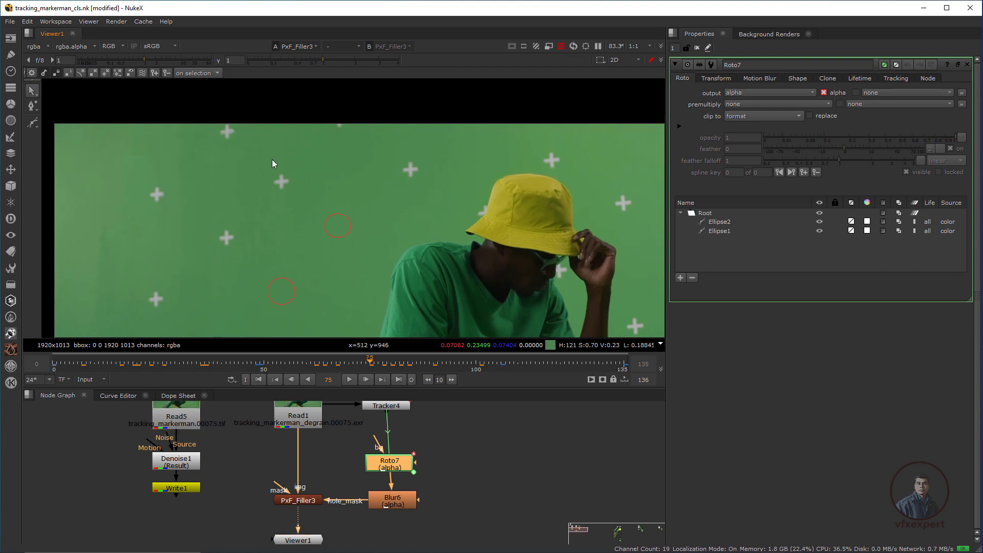
pyautogui.rightClick(33, 124)
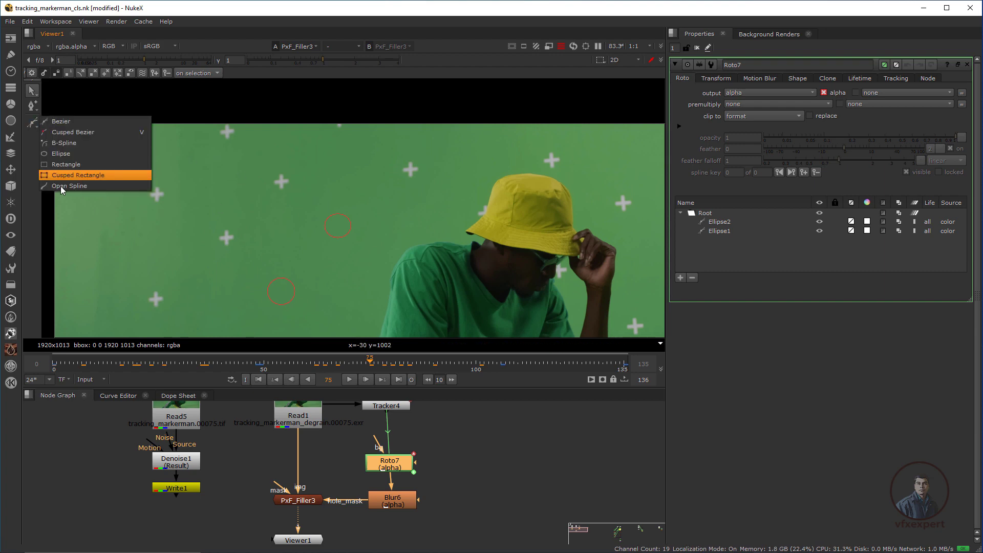
pyautogui.click(72, 156)
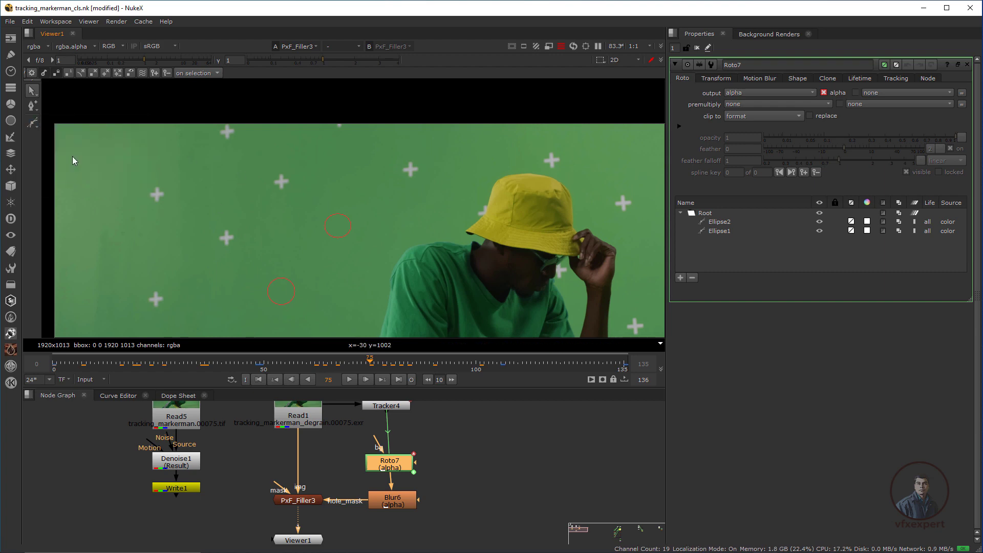
pyautogui.click(300, 500)
pyautogui.press('d')
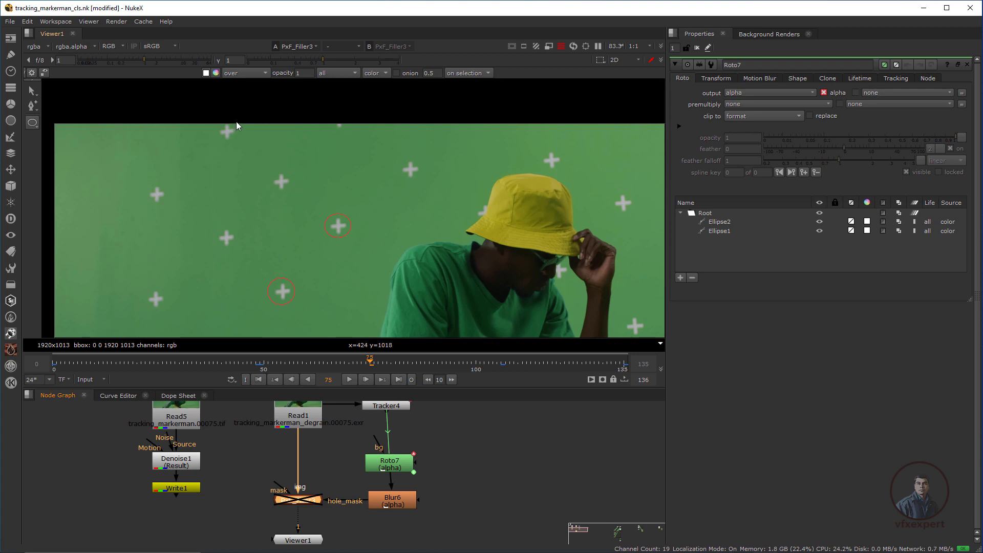
pyautogui.moveTo(240, 146); pyautogui.dragTo(239, 148)
# Scrub the shot and move Ellipse3 back onto the marker at frame 105.
pyautogui.click(258, 379)
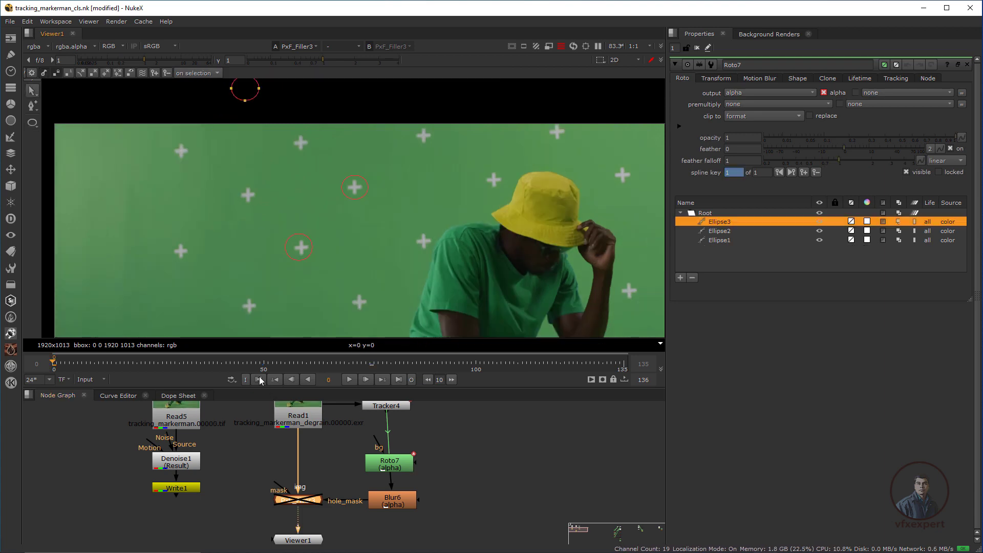
pyautogui.moveTo(151, 363); pyautogui.dragTo(250, 363)
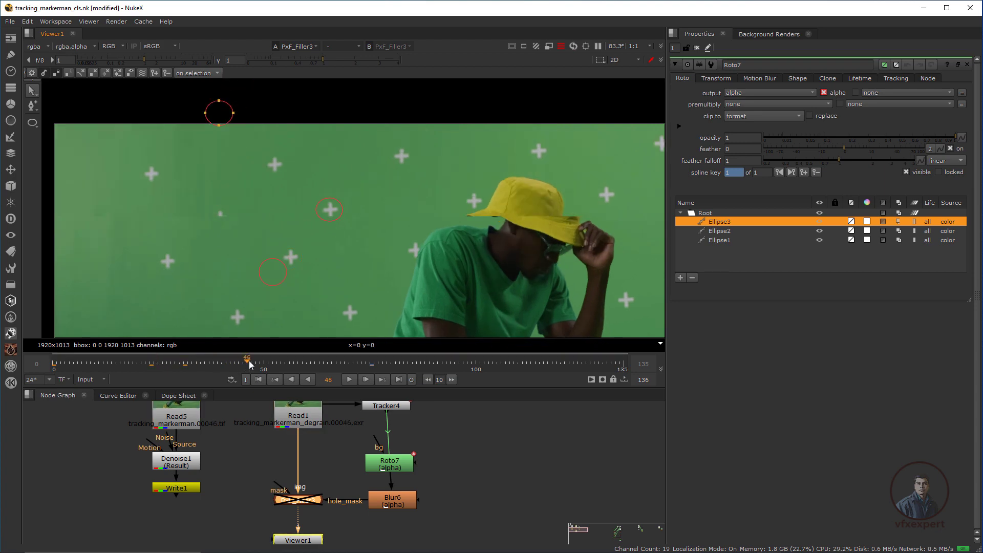
pyautogui.click(285, 363)
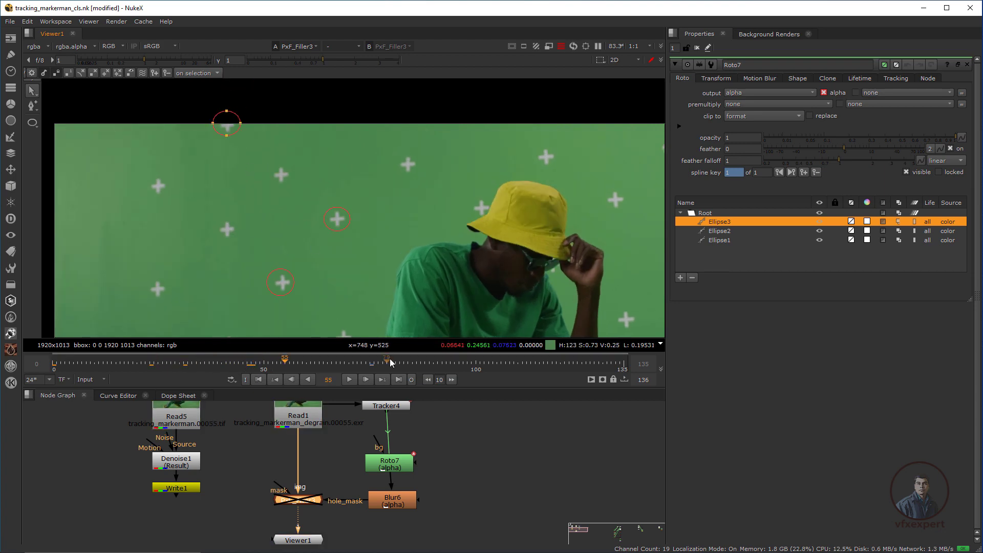
pyautogui.moveTo(397, 361); pyautogui.dragTo(496, 367)
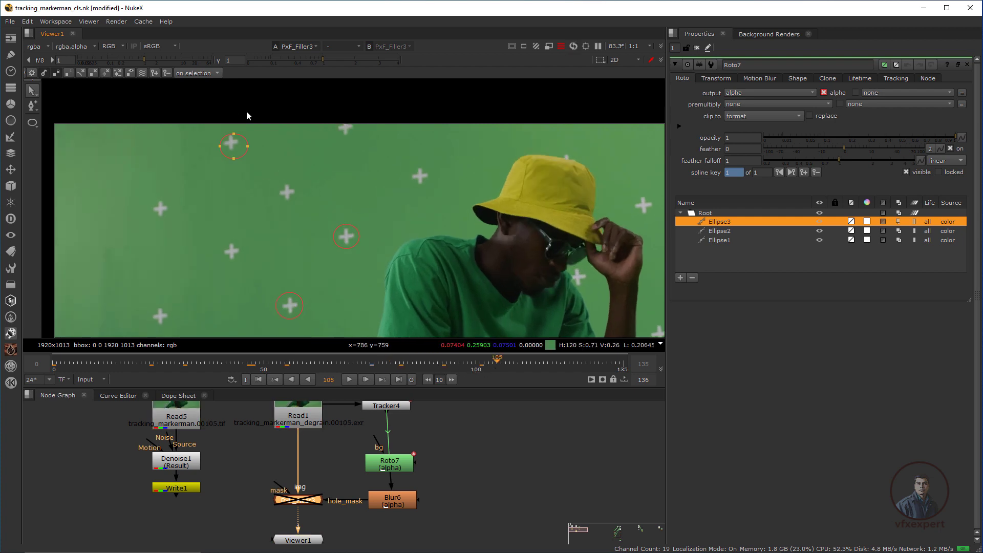
pyautogui.scroll(2, 233, 148)
pyautogui.moveTo(230, 140); pyautogui.dragTo(225, 138)
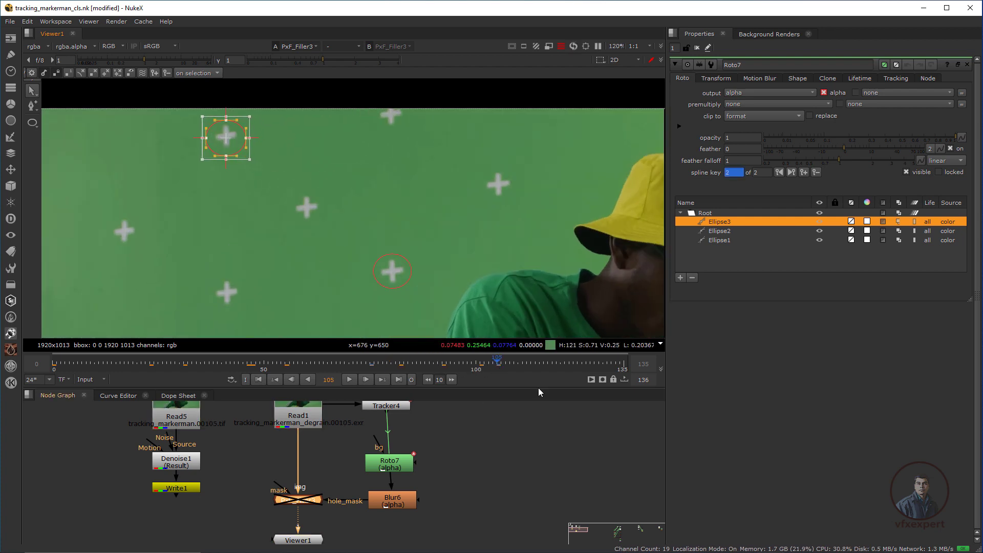
# At frame 135, nudge Ellipse3 up onto the marker.
pyautogui.click(399, 379)
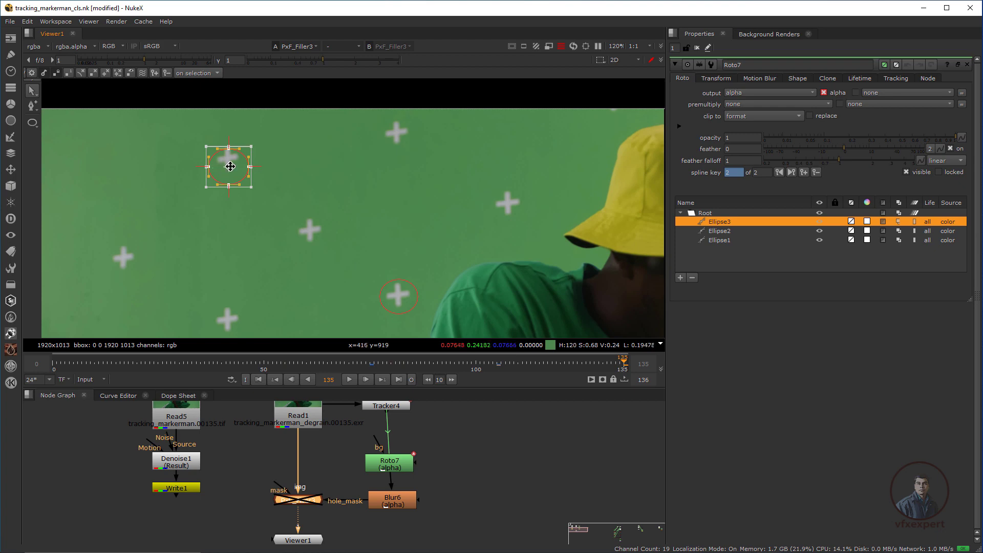
pyautogui.moveTo(230, 167); pyautogui.dragTo(227, 159)
pyautogui.scroll(-2, 287, 196)
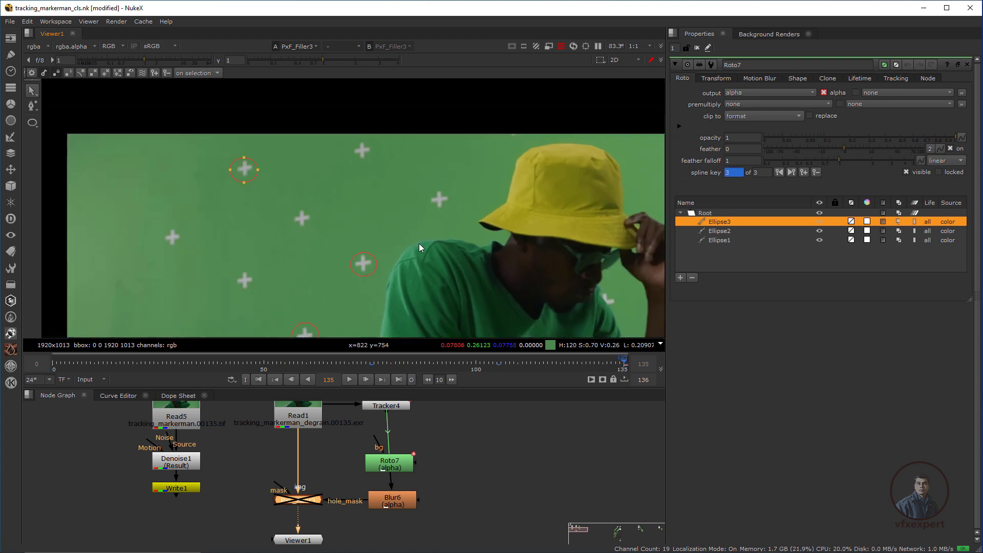
pyautogui.scroll(-2, 419, 244)
pyautogui.moveTo(335, 315); pyautogui.dragTo(257, 240, button='middle')
pyautogui.scroll(1, 307, 265)
pyautogui.moveTo(248, 188); pyautogui.dragTo(281, 324, button='middle')
pyautogui.scroll(1, 296, 238)
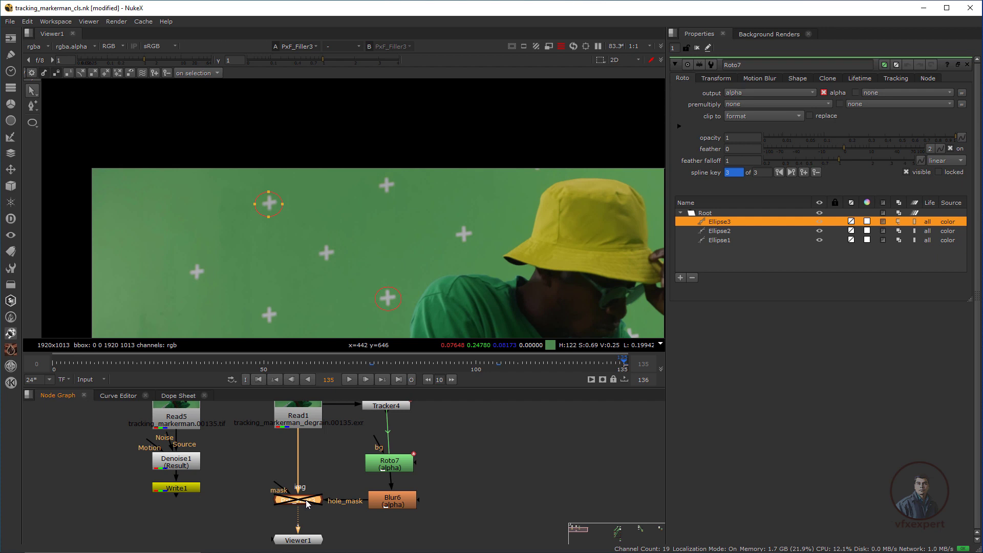
# Re-enable PxF_Filler3, close Roto7's settings, and view the red, green and blue channels.
pyautogui.press('d')
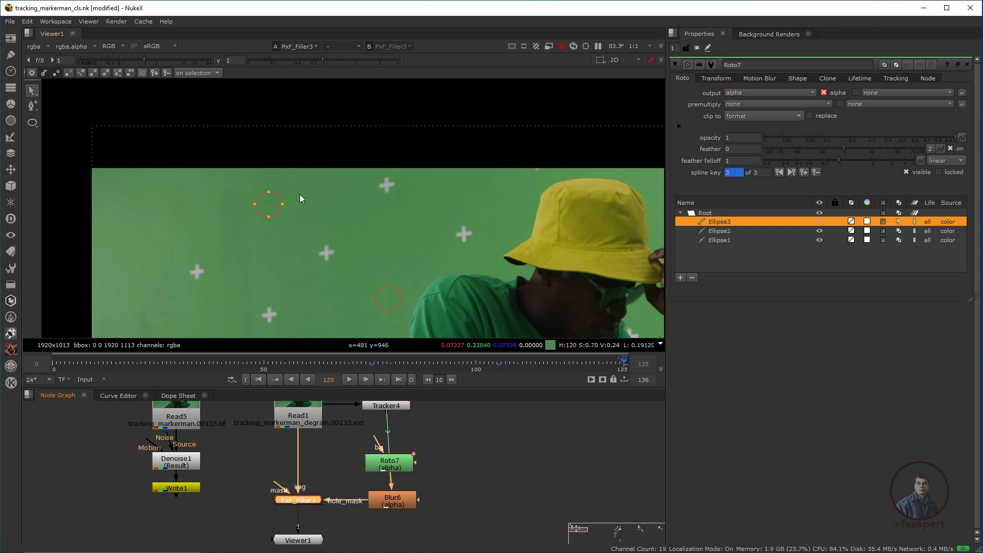
pyautogui.press('b')
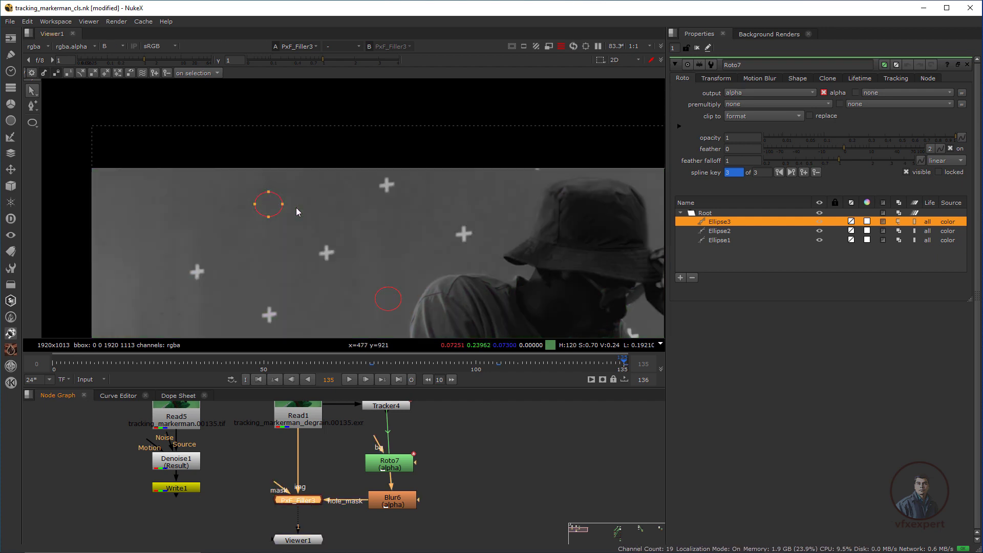
pyautogui.click(675, 65)
pyautogui.scroll(2, 297, 225)
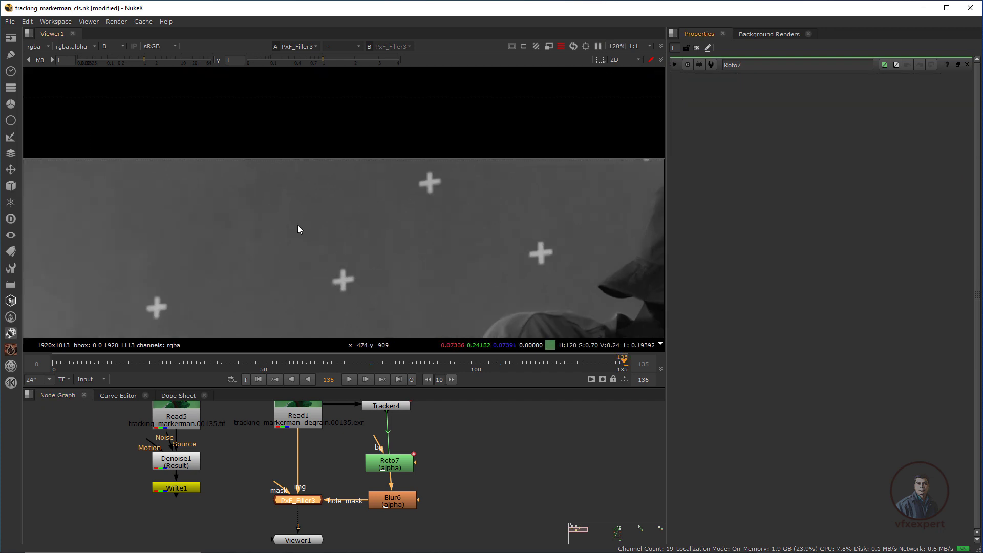
pyautogui.press('r')
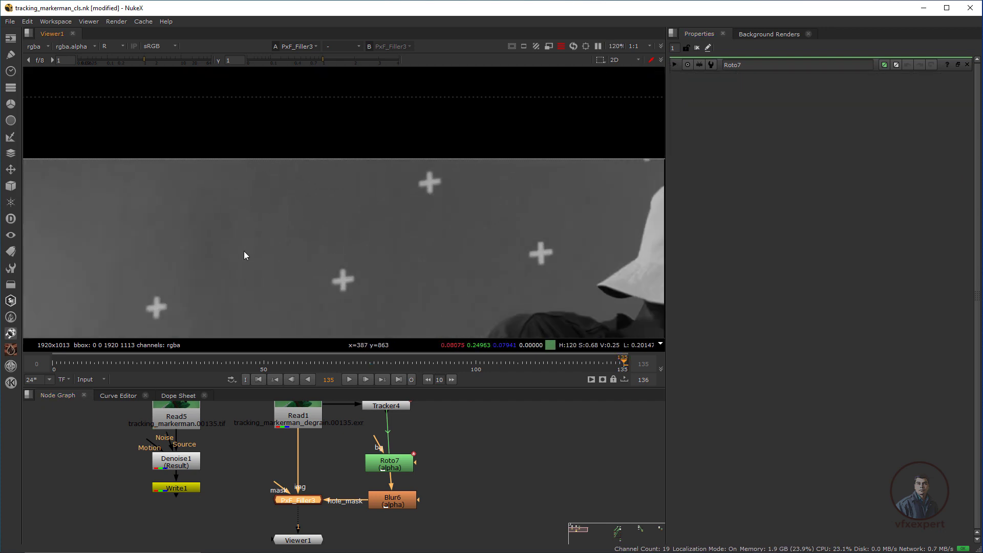
pyautogui.press('g')
pyautogui.press('b')
pyautogui.press('b')
# Reframe the viewer and scrub back from frame 125 toward frame 114 to inspect the fill.
pyautogui.moveTo(233, 219); pyautogui.dragTo(253, 210, button='middle')
pyautogui.scroll(-1, 253, 211)
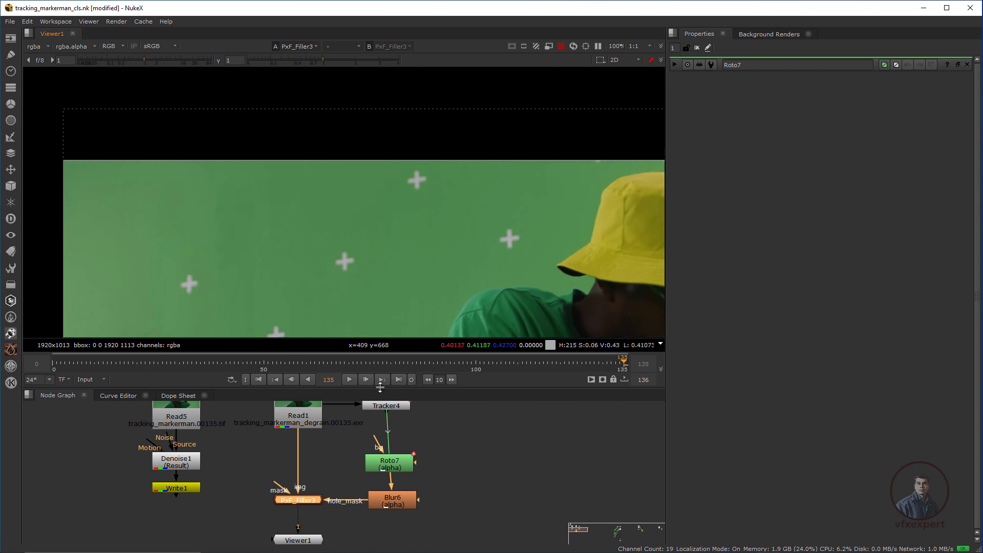
pyautogui.click(581, 360)
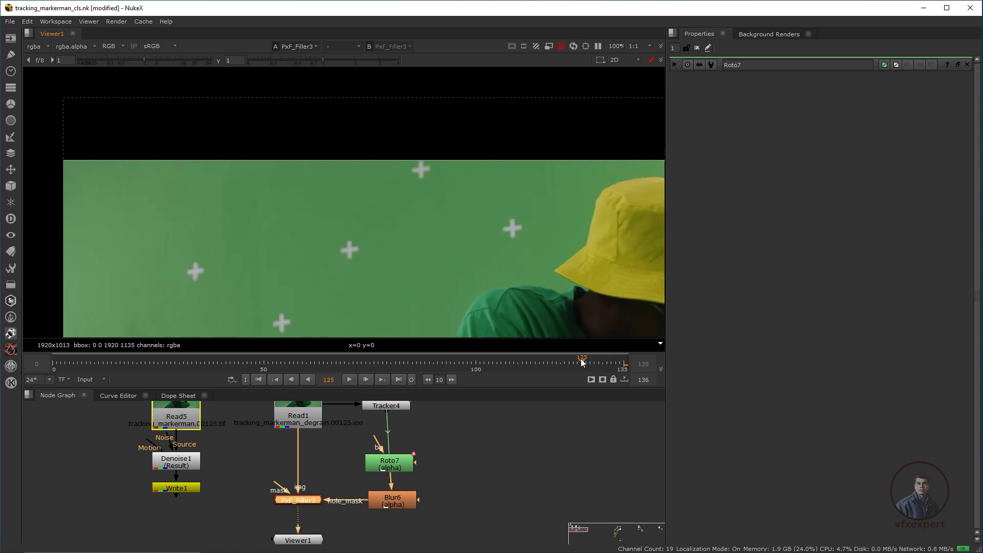
pyautogui.moveTo(580, 358); pyautogui.dragTo(341, 328)
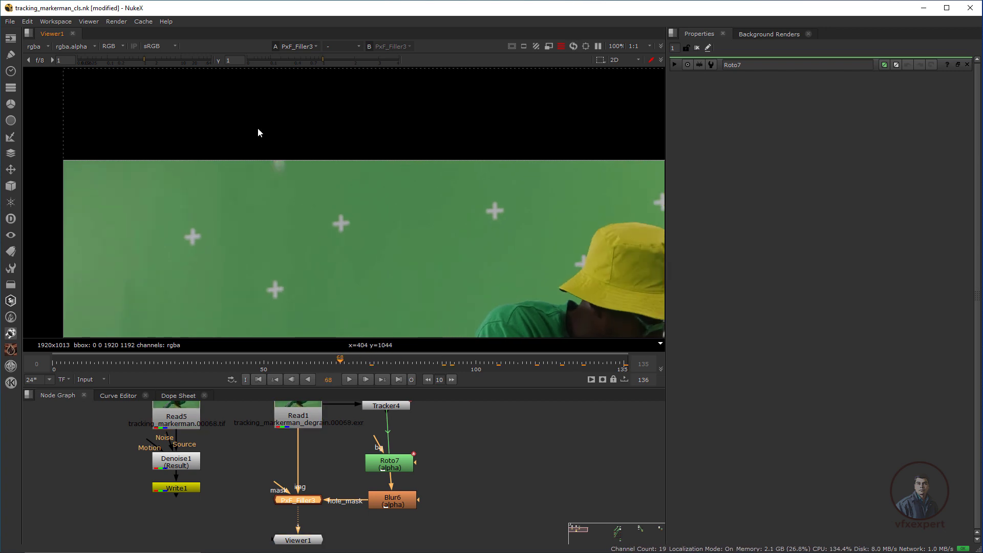
pyautogui.scroll(3, 285, 169)
pyautogui.scroll(2, 307, 174)
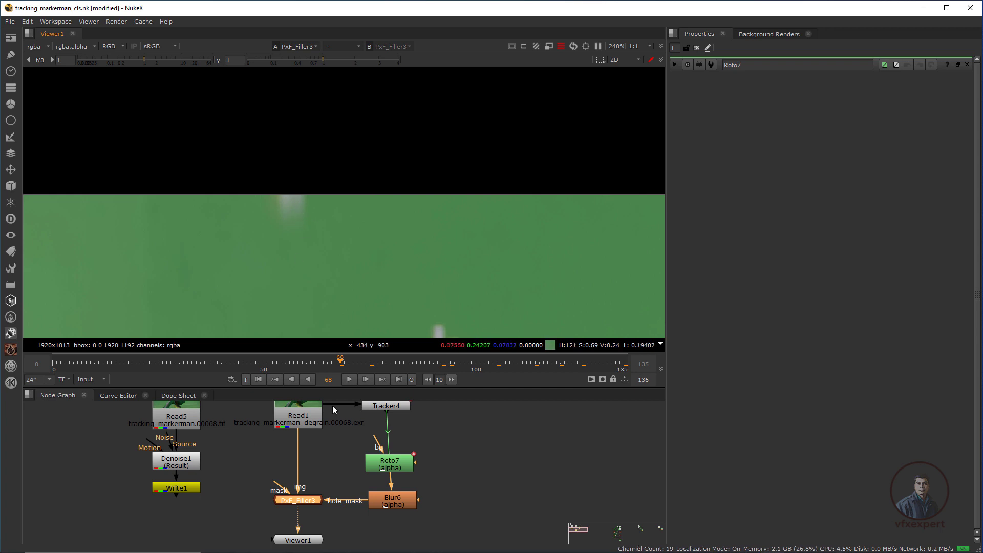
# Open PxF_Filler3's settings and move Viewer1 lower in the node graph.
pyautogui.doubleClick(306, 500)
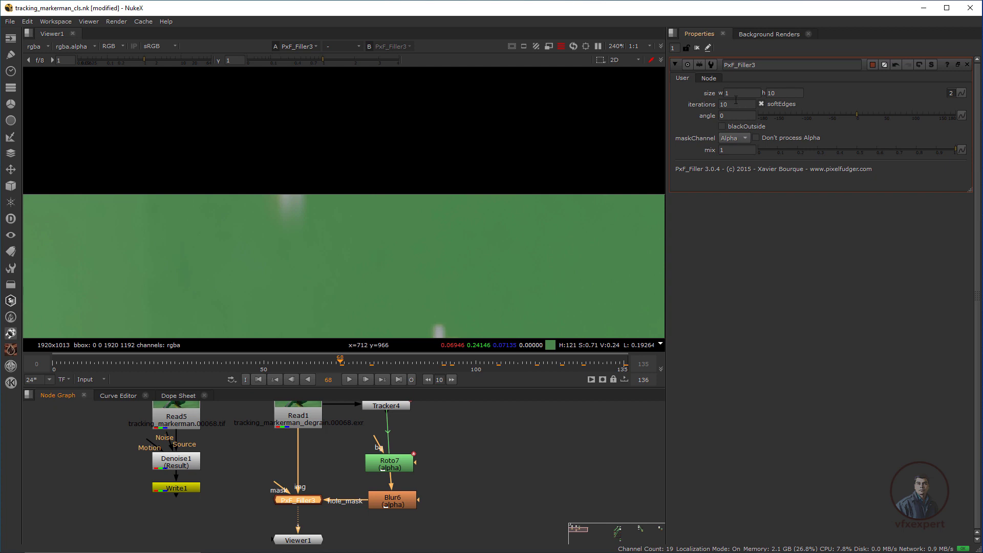
pyautogui.moveTo(321, 171); pyautogui.dragTo(271, 241)
pyautogui.moveTo(304, 188); pyautogui.dragTo(217, 238)
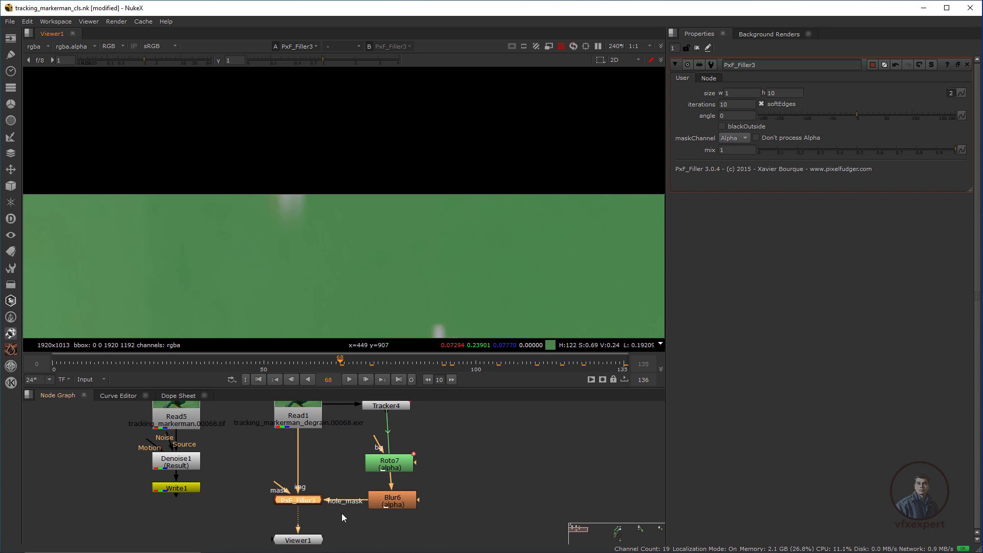
pyautogui.moveTo(342, 513); pyautogui.dragTo(343, 477, button='middle')
pyautogui.moveTo(297, 505); pyautogui.dragTo(296, 525)
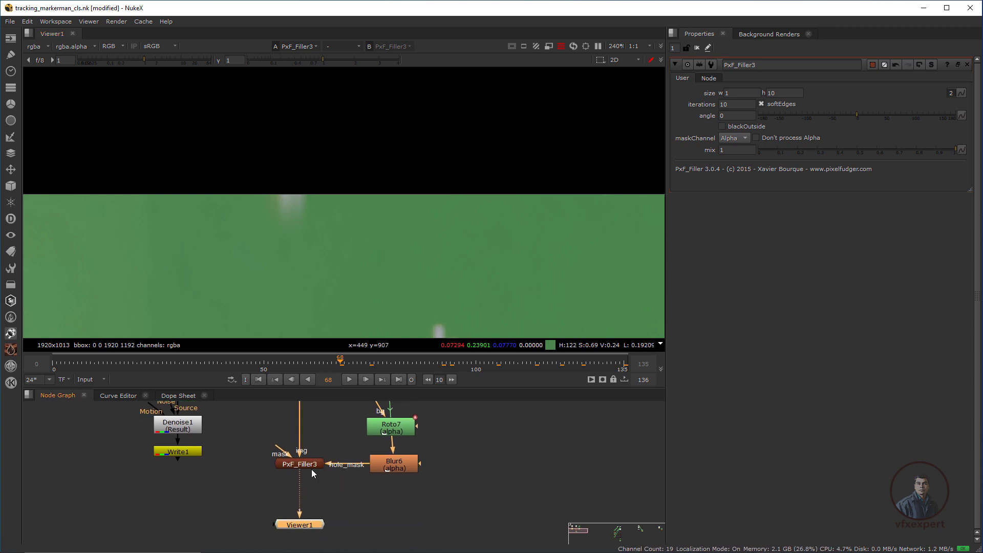
pyautogui.moveTo(362, 177); pyautogui.dragTo(198, 222)
pyautogui.scroll(-2, 327, 174)
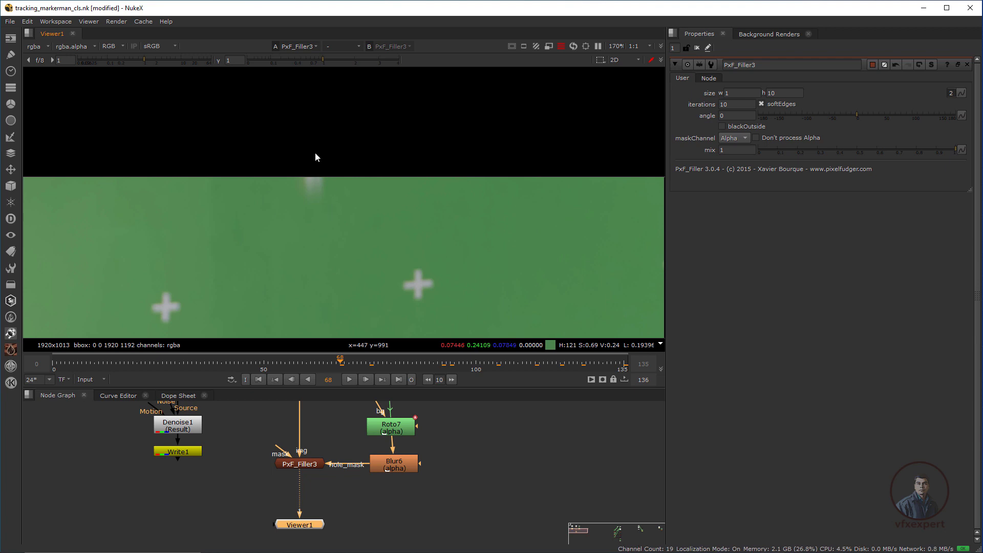
pyautogui.moveTo(334, 457); pyautogui.dragTo(330, 483, button='middle')
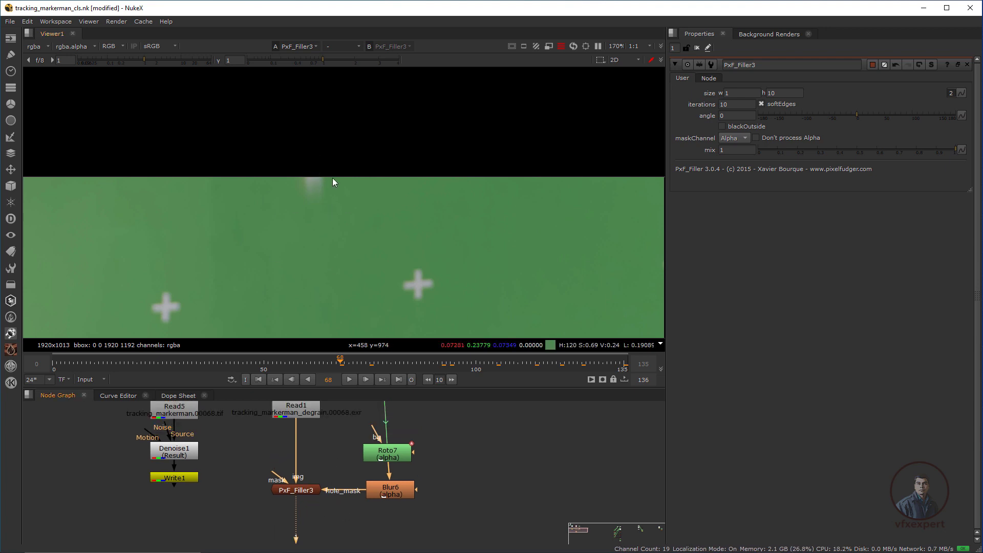
pyautogui.click(305, 489)
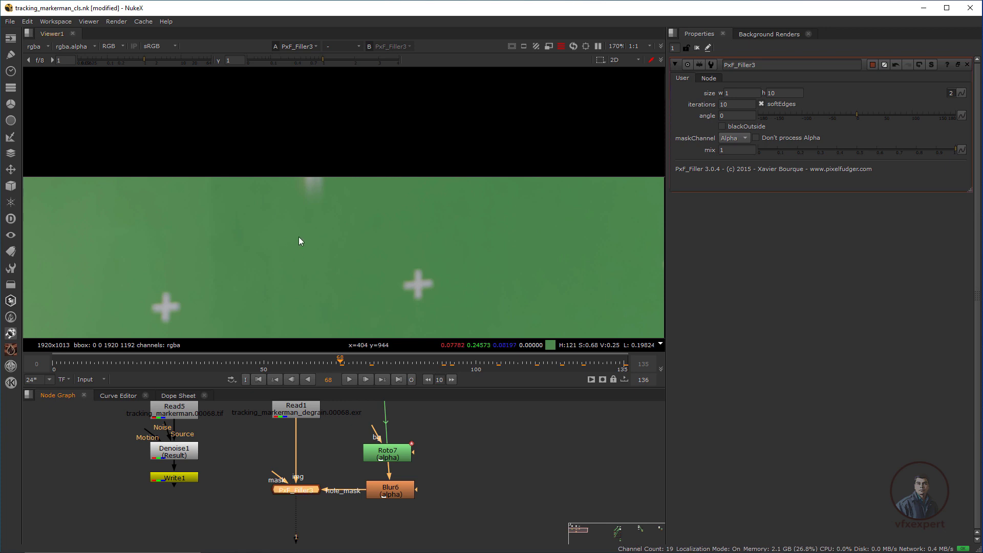
# Set PxF_Filler3's fill size to width 5 and height 2.
pyautogui.doubleClick(771, 93)
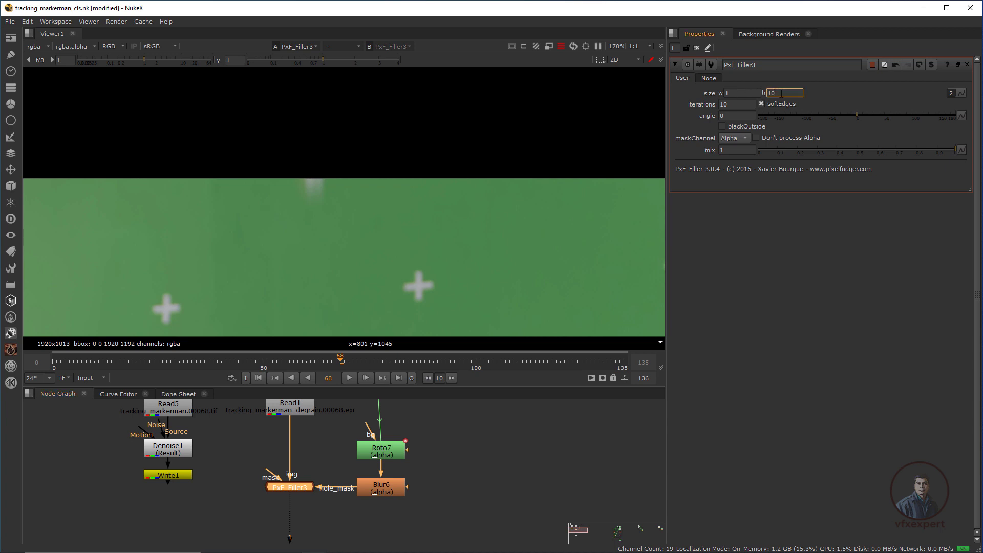
pyautogui.write('2')
pyautogui.press('Return')
pyautogui.doubleClick(730, 94)
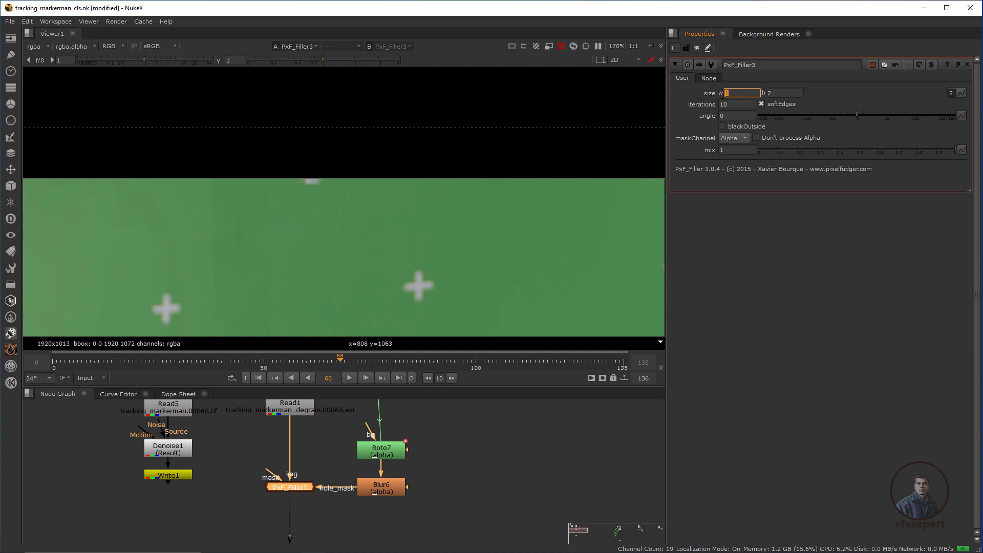
pyautogui.press('Return')
pyautogui.click(310, 178)
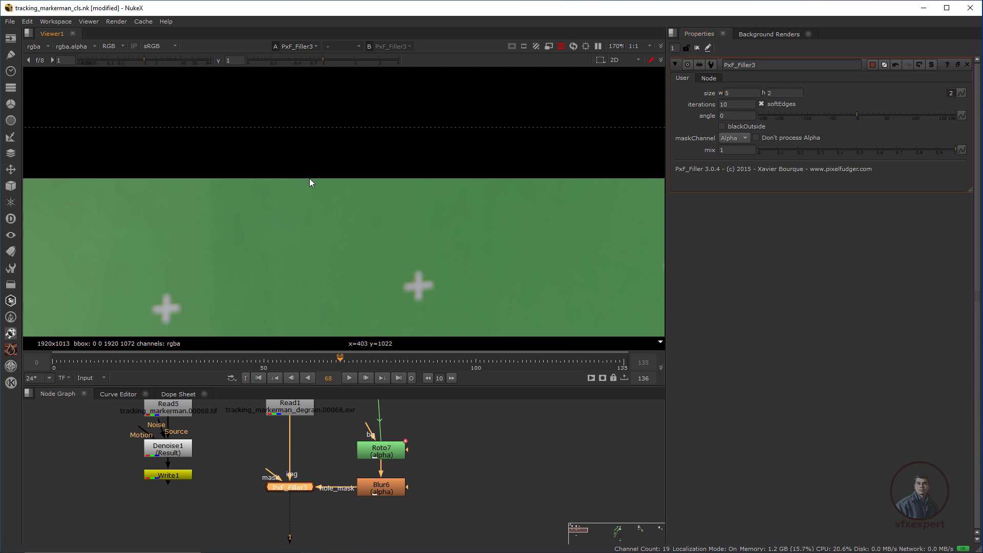
pyautogui.moveTo(348, 198); pyautogui.dragTo(348, 198)
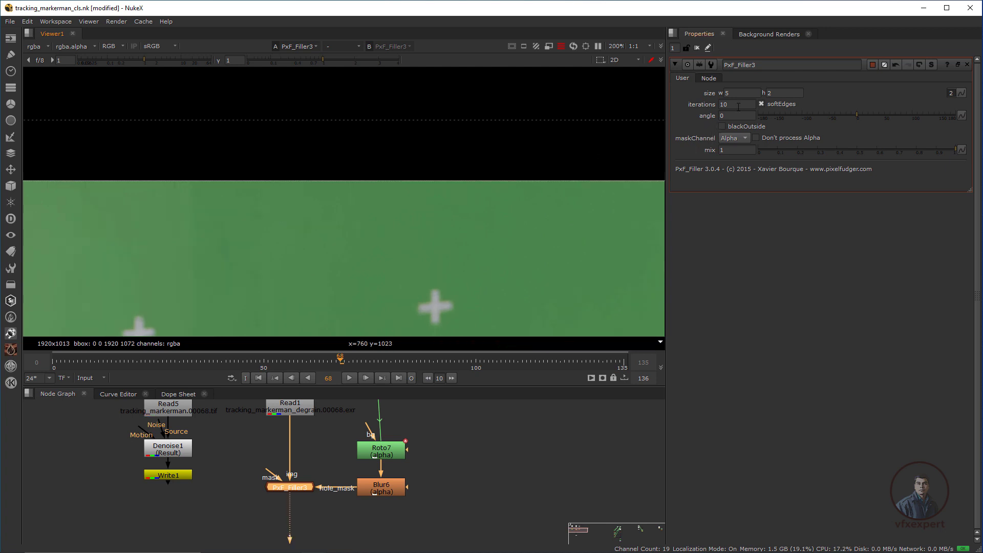
# Try the angle slider, return the fill angle to 0, and sample the plate's top edge.
pyautogui.moveTo(856, 114)
pyautogui.mouseDown()
pyautogui.moveTo(816, 115)
pyautogui.moveTo(848, 121)
pyautogui.mouseUp()
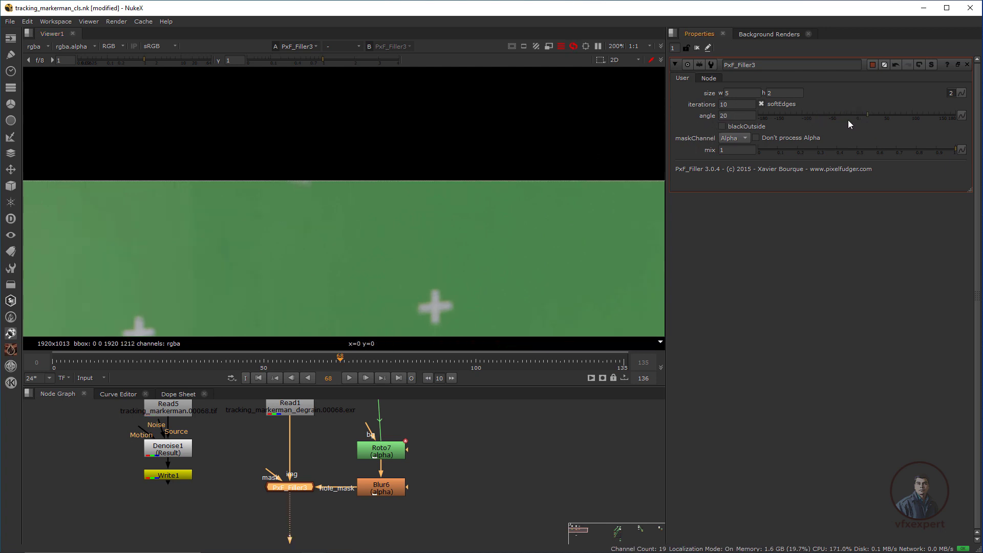
pyautogui.doubleClick(726, 116)
pyautogui.write('8')
pyautogui.write('00')
pyautogui.press('Return')
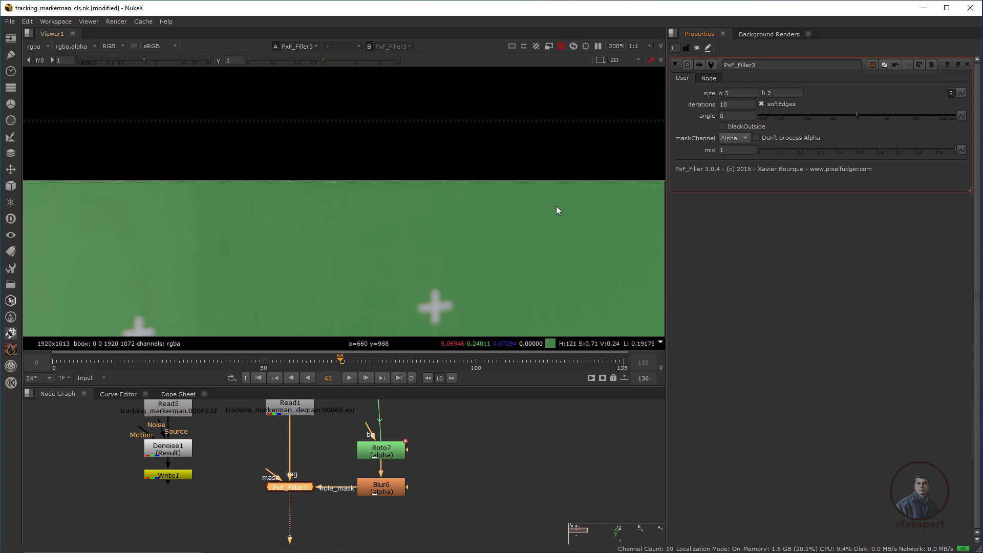
pyautogui.moveTo(223, 173); pyautogui.dragTo(303, 225)
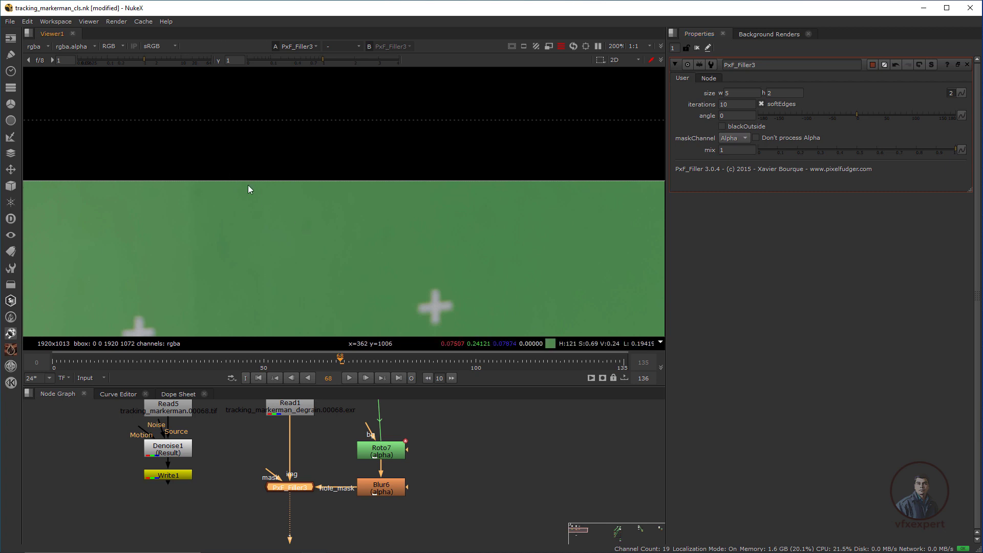
pyautogui.moveTo(228, 168); pyautogui.dragTo(300, 210)
pyautogui.scroll(-6, 355, 219)
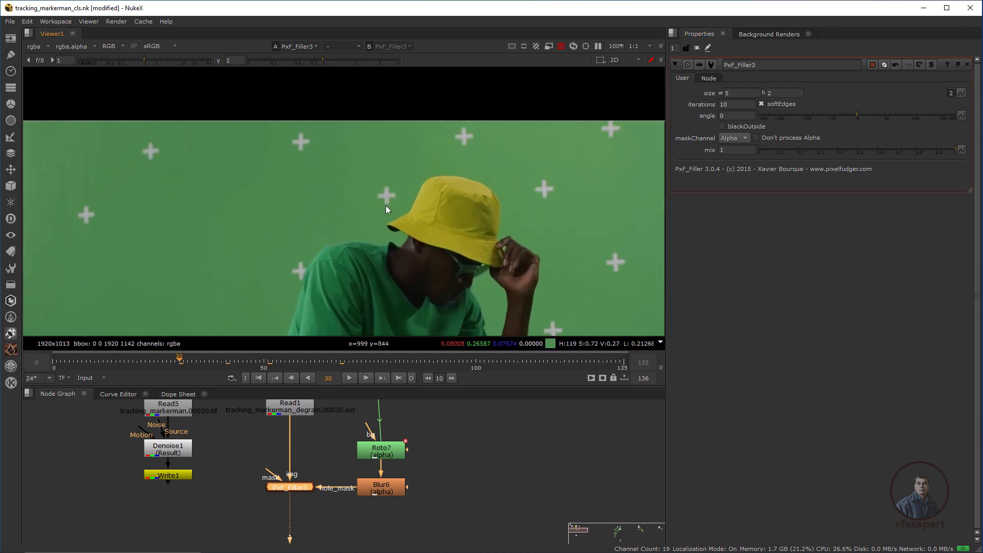
# Sample pixels around the upper-left marker and step through frames checking the markers.
pyautogui.moveTo(358, 172); pyautogui.dragTo(397, 212)
pyautogui.moveTo(186, 359); pyautogui.dragTo(345, 372)
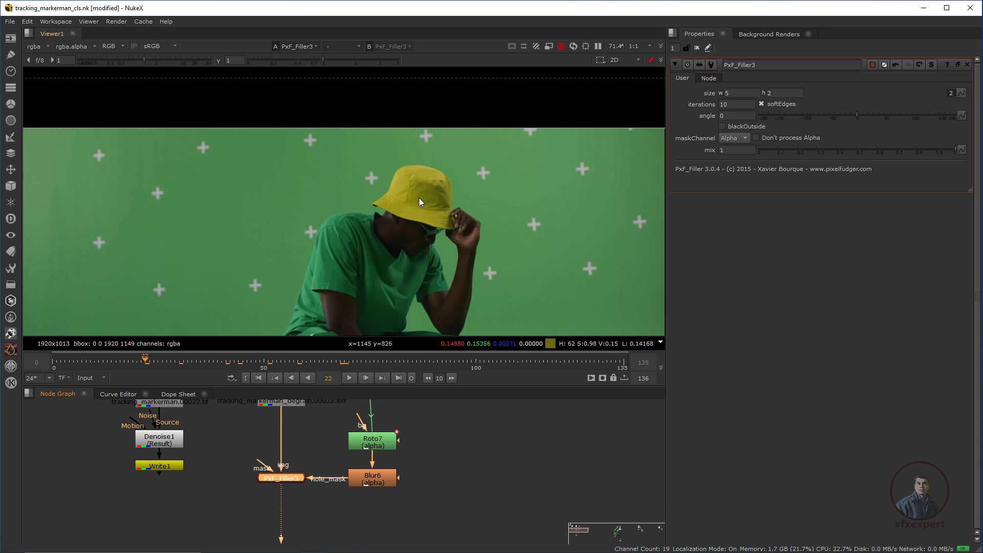
pyautogui.scroll(-1, 392, 459)
pyautogui.moveTo(387, 470); pyautogui.dragTo(397, 432, button='middle')
pyautogui.scroll(-1, 397, 431)
pyautogui.scroll(2, 365, 463)
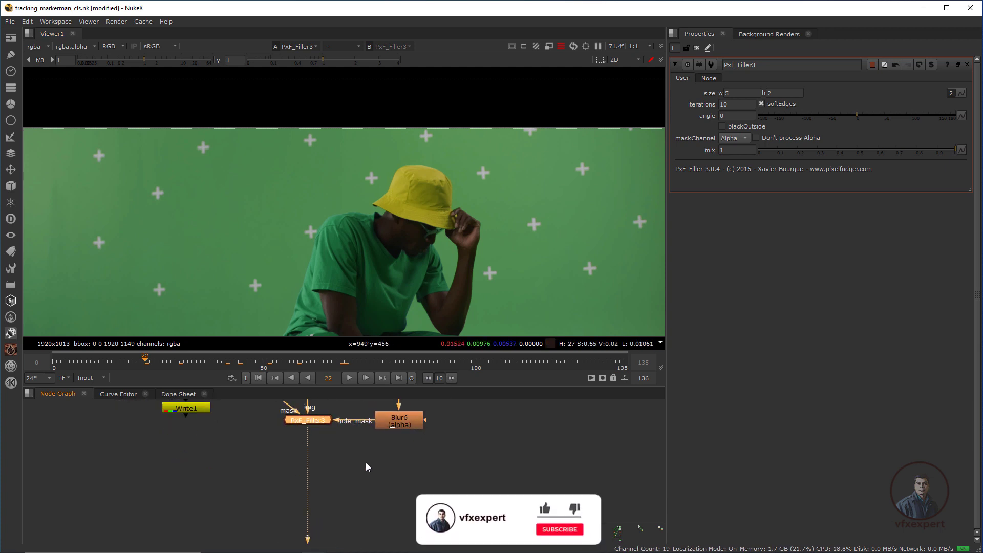
pyautogui.moveTo(365, 467); pyautogui.dragTo(359, 512, button='middle')
pyautogui.scroll(-1, 371, 487)
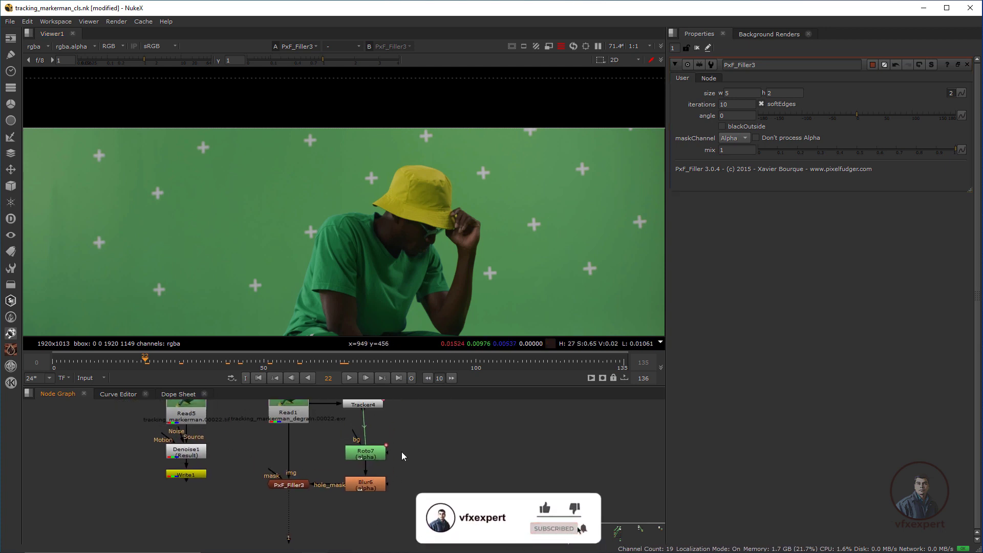
# Paste copies of Roto7 and Blur6 as Roto8 and Blur7, then open Roto8's settings.
pyautogui.moveTo(413, 432); pyautogui.dragTo(327, 514)
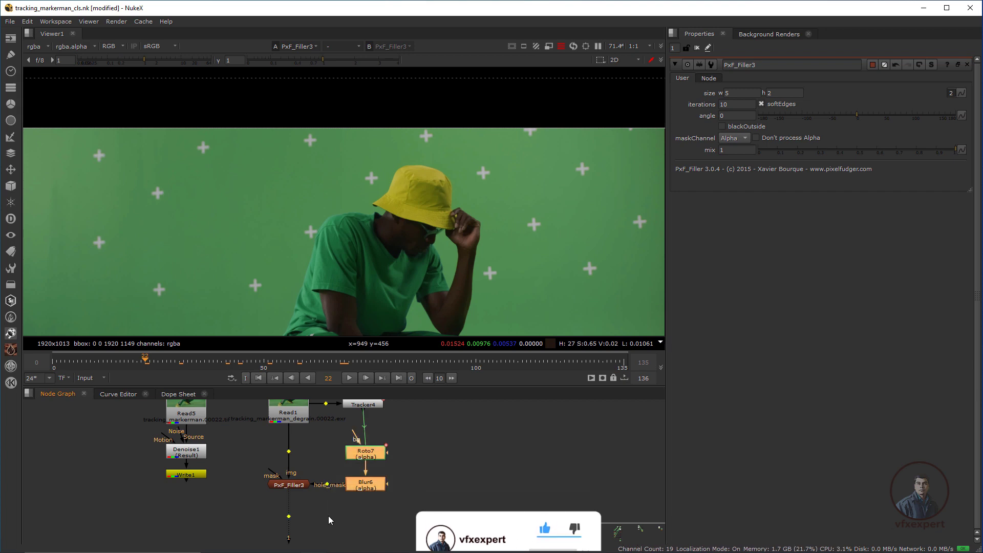
pyautogui.click(372, 527)
pyautogui.hotkey('ctrl', 'v')
pyautogui.moveTo(436, 495); pyautogui.dragTo(453, 419, button='middle')
pyautogui.moveTo(393, 488); pyautogui.dragTo(396, 510)
pyautogui.click(335, 490)
pyautogui.doubleClick(403, 469)
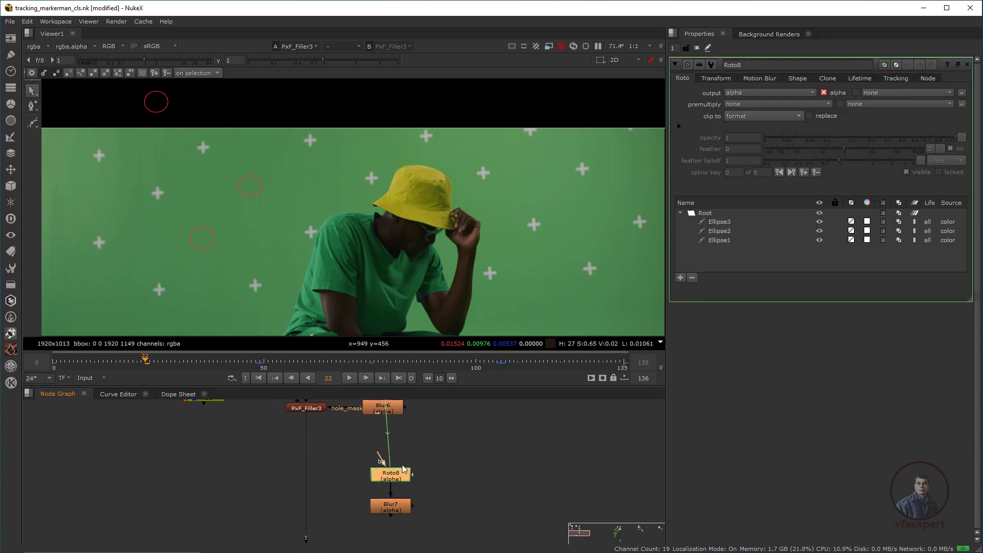
# Delete the copied Ellipse1–3 shapes from Roto8's layer list.
pyautogui.click(719, 222)
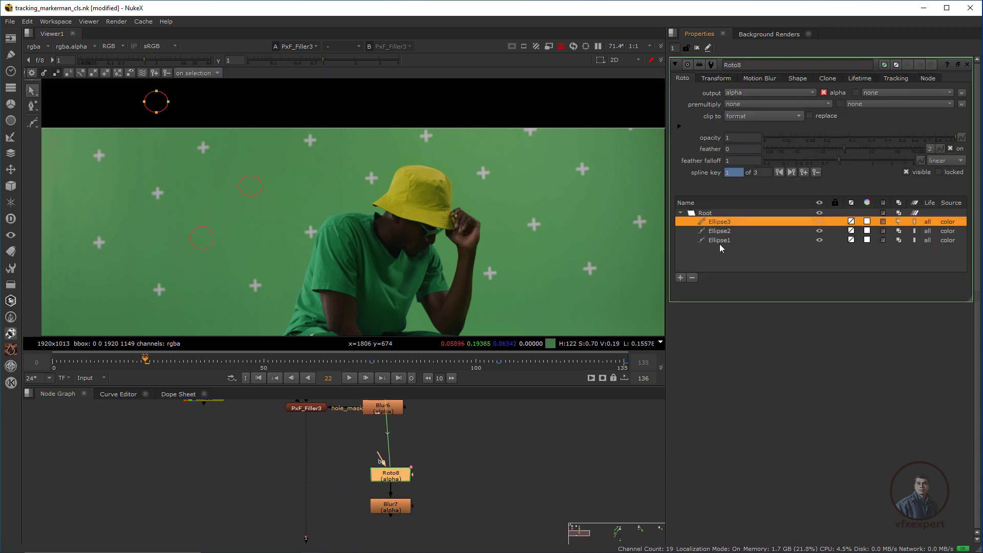
pyautogui.keyDown('shift'); pyautogui.click(720, 241); pyautogui.keyUp('shift')
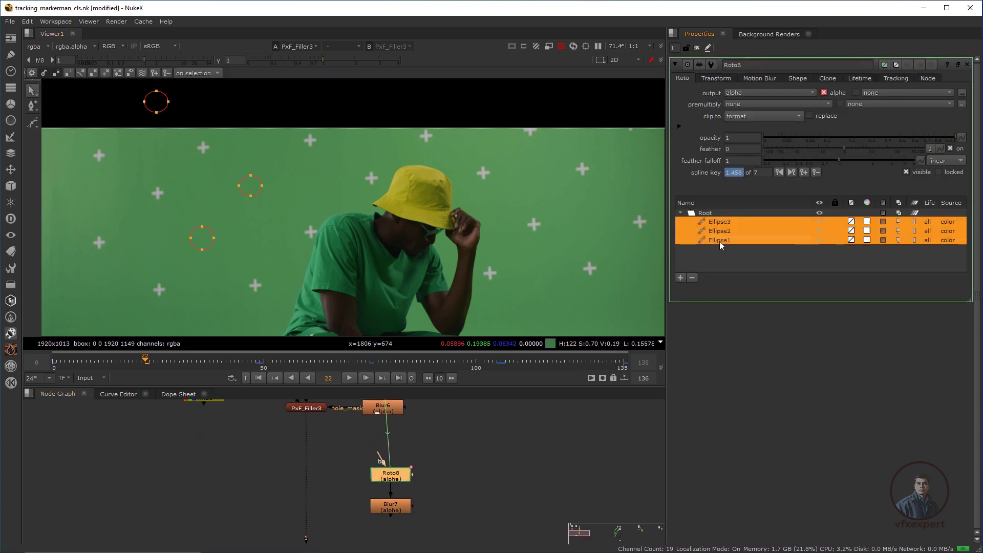
pyautogui.click(692, 277)
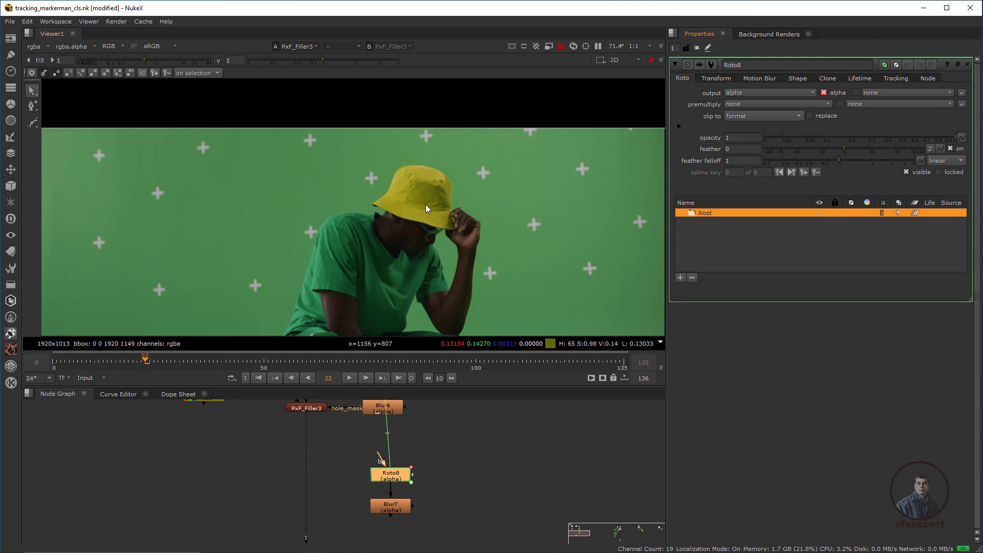
pyautogui.click(348, 189)
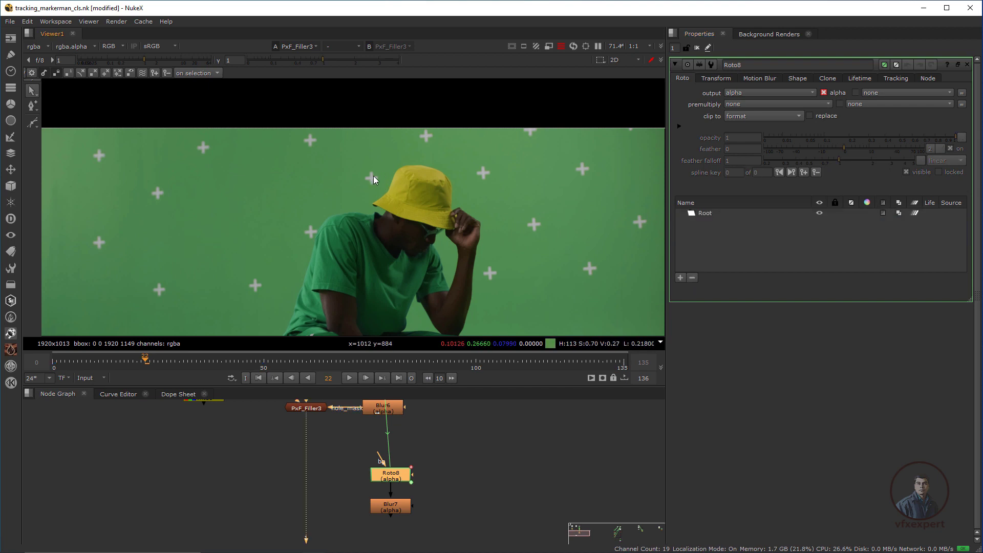
# Draw a new ellipse around the tracking marker just left of the yellow hat.
pyautogui.click(32, 120)
pyautogui.click(87, 153)
pyautogui.scroll(1, 357, 192)
pyautogui.moveTo(358, 192); pyautogui.dragTo(388, 153)
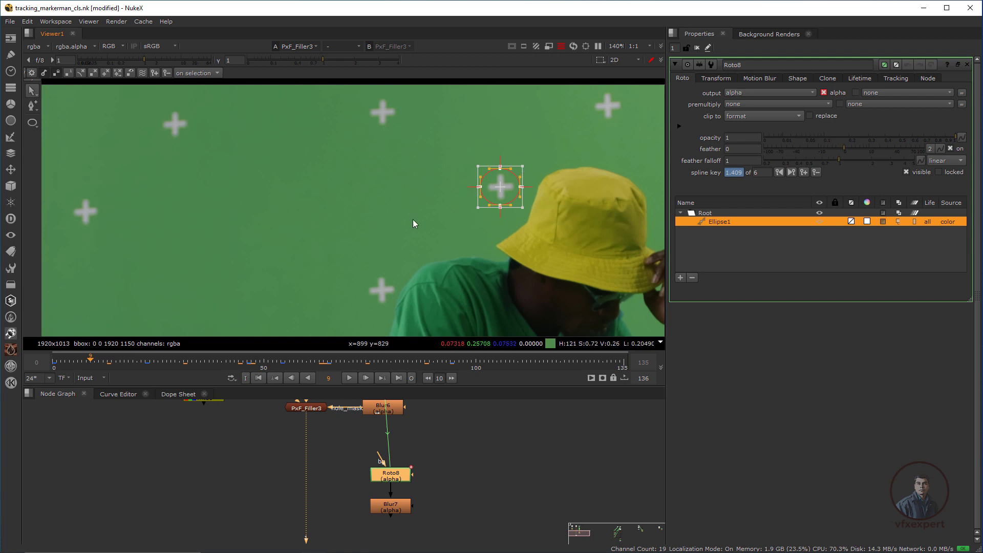
pyautogui.scroll(-4, 383, 230)
pyautogui.scroll(3, 361, 247)
pyautogui.moveTo(435, 456); pyautogui.dragTo(456, 458, button='middle')
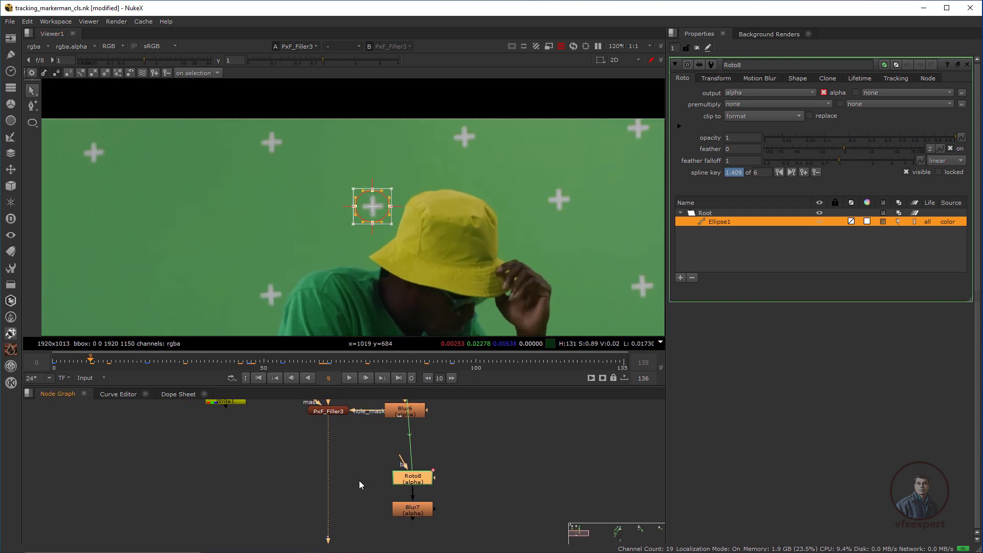
# Create a PxF_Filler node by searching 'fill' and feed PxF_Filler3's output into it.
pyautogui.click(358, 481)
pyautogui.press('Tab')
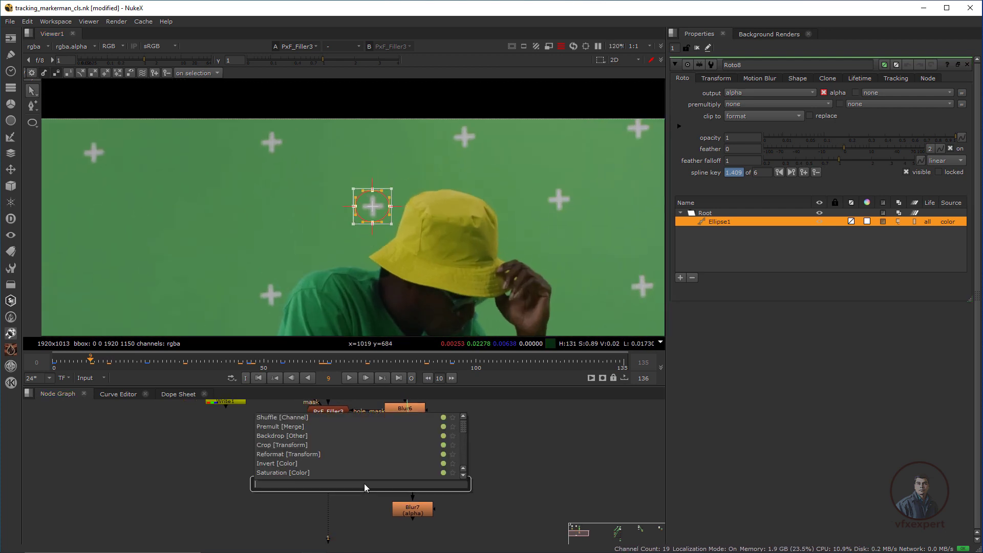
pyautogui.write('fill')
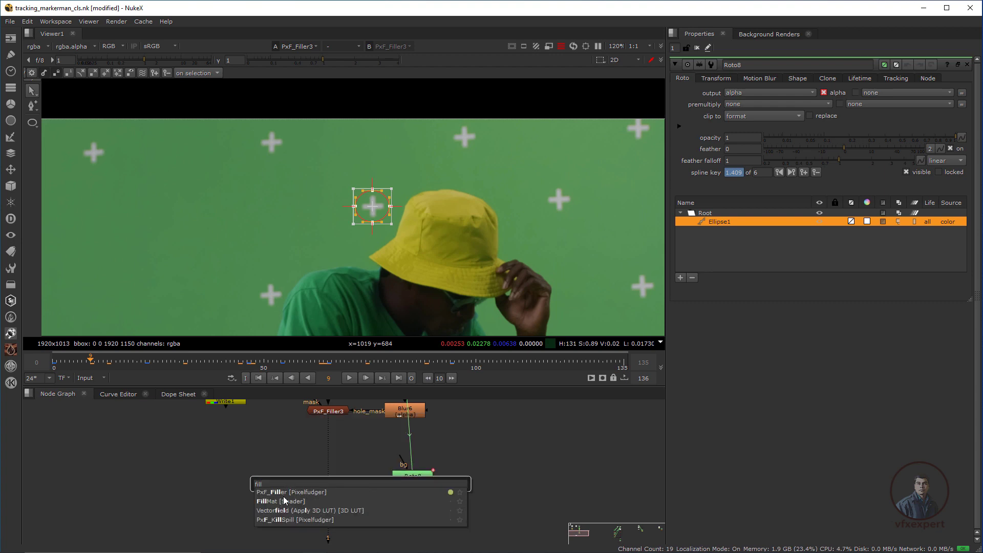
pyautogui.click(292, 492)
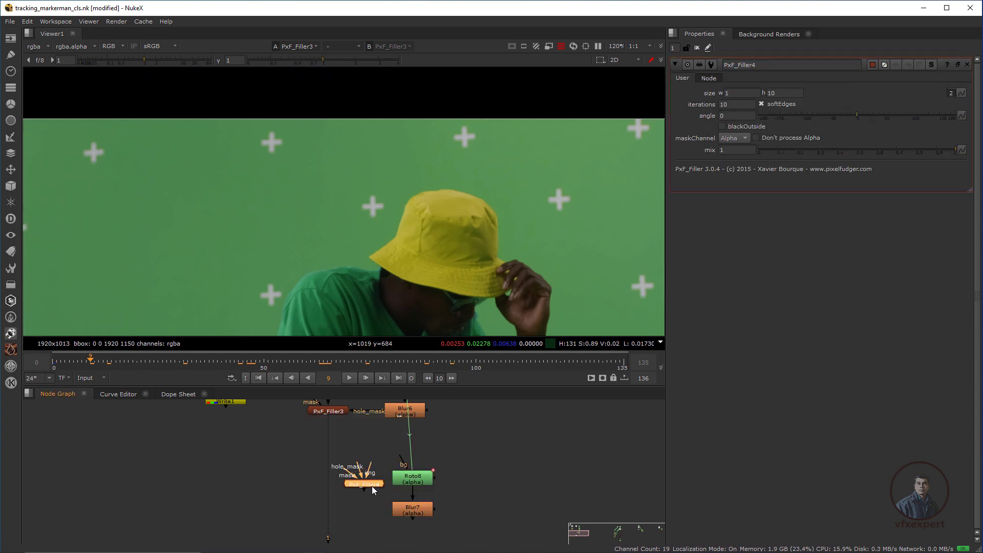
pyautogui.moveTo(332, 416); pyautogui.dragTo(330, 413)
# Arrange PxF_Filler4 under PxF_Filler3, with Roto8 and Blur7 alongside it.
pyautogui.scroll(-1, 363, 469)
pyautogui.moveTo(363, 469); pyautogui.dragTo(371, 477, button='middle')
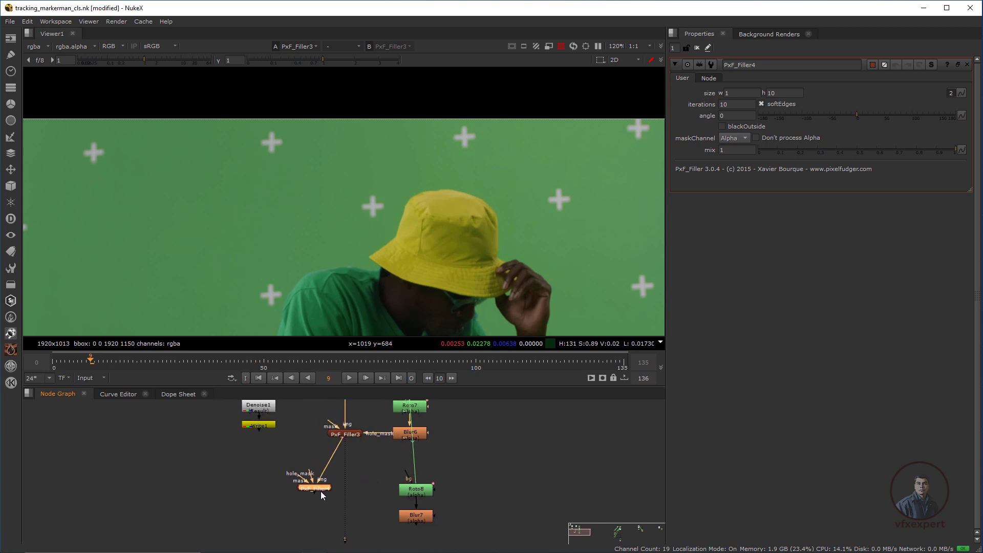
pyautogui.moveTo(321, 490); pyautogui.dragTo(415, 521)
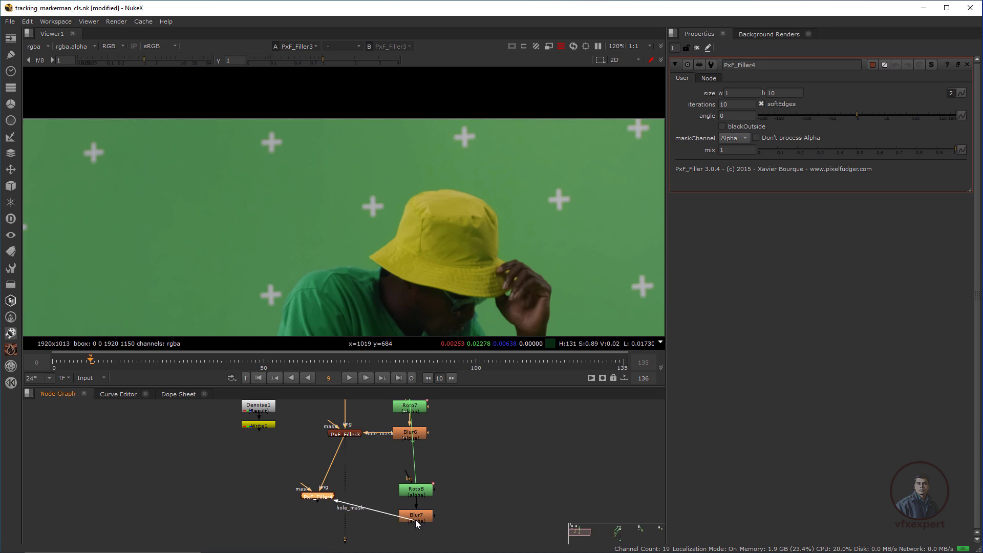
pyautogui.moveTo(454, 472); pyautogui.dragTo(412, 503)
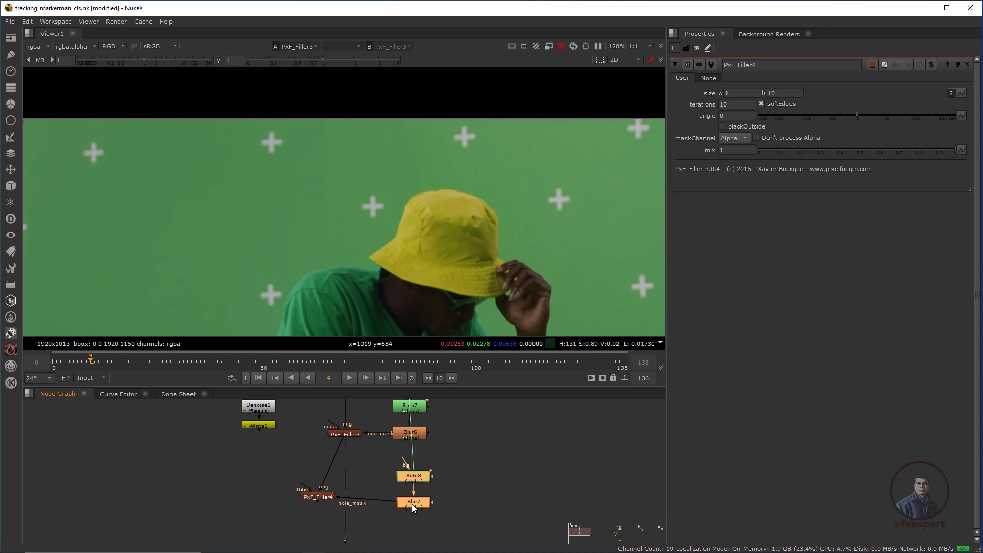
pyautogui.moveTo(318, 496); pyautogui.dragTo(333, 512)
pyautogui.scroll(-3, 370, 482)
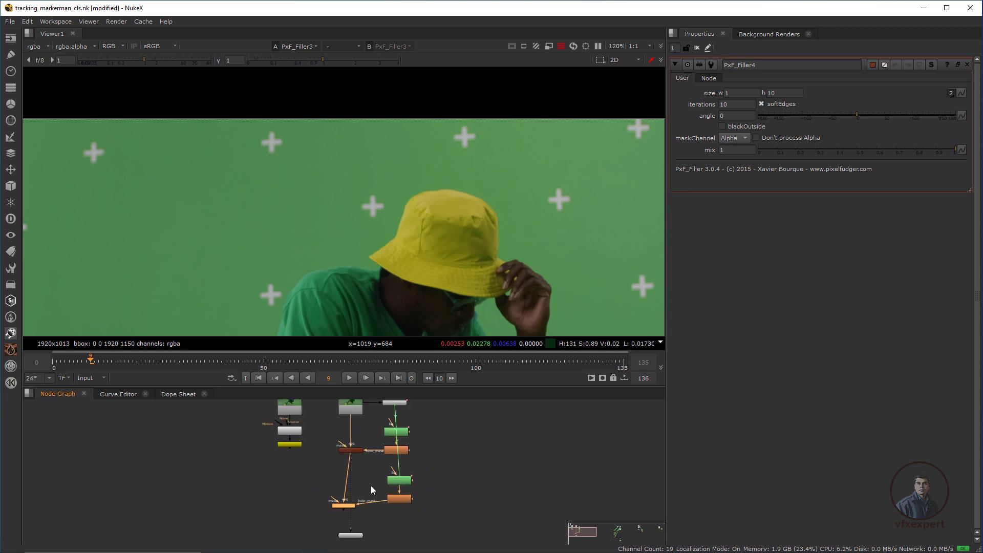
pyautogui.moveTo(427, 387); pyautogui.dragTo(427, 323)
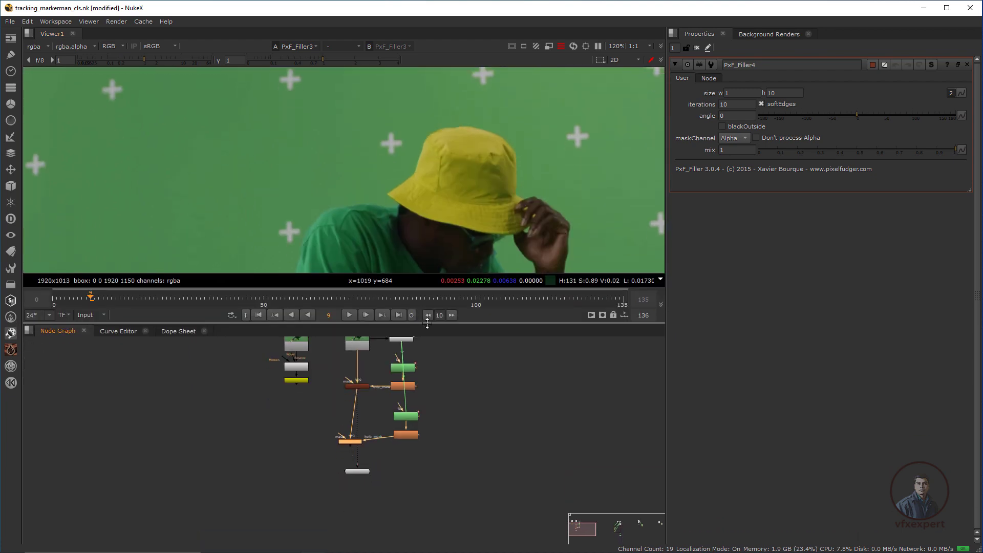
pyautogui.scroll(-4, 391, 152)
pyautogui.scroll(3, 354, 405)
pyautogui.moveTo(351, 467); pyautogui.dragTo(361, 456)
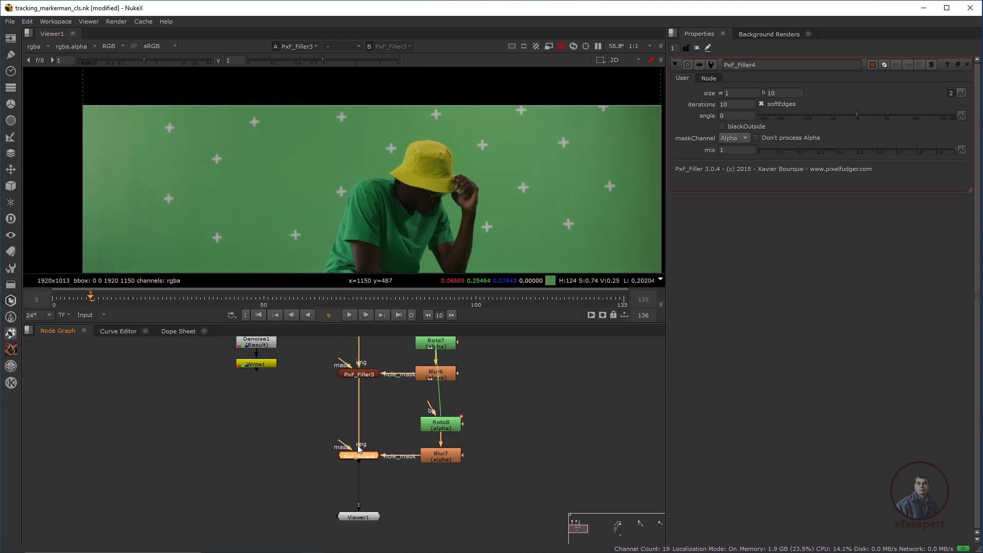
# View the PxF_Filler4 result, check it in the blue channel, and scrub through frames 35 to 45.
pyautogui.press('1')
pyautogui.scroll(3, 394, 152)
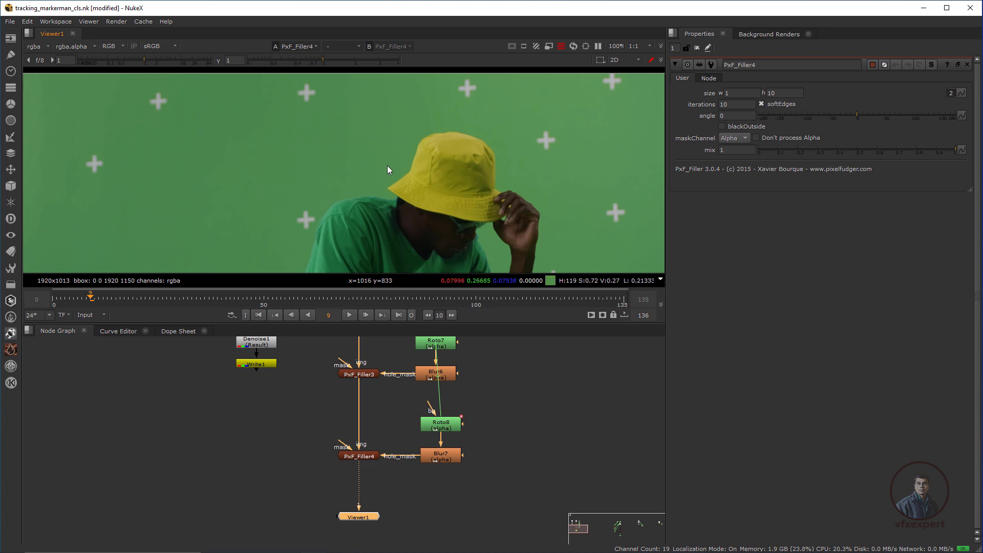
pyautogui.press('b')
pyautogui.scroll(2, 402, 169)
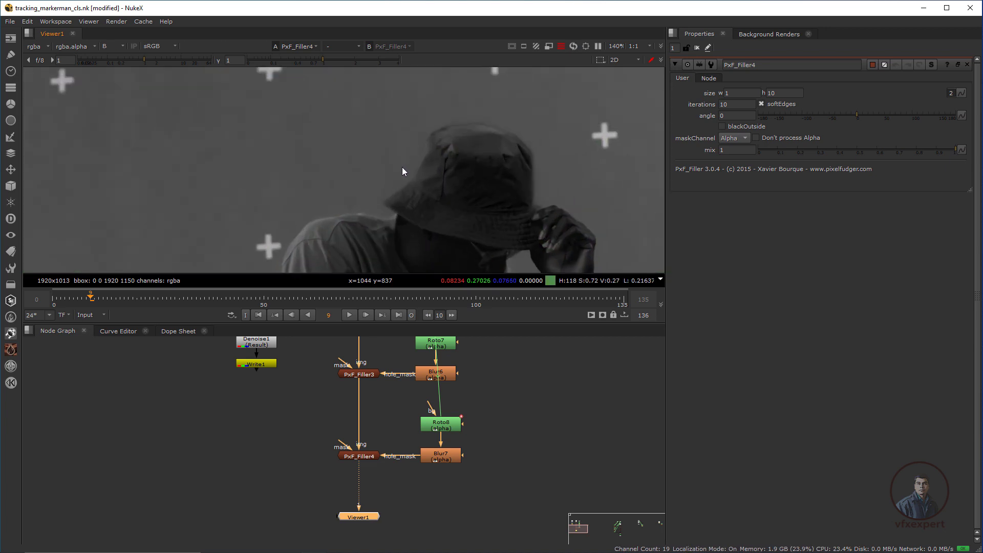
pyautogui.scroll(-2, 402, 171)
pyautogui.moveTo(109, 300); pyautogui.dragTo(179, 309)
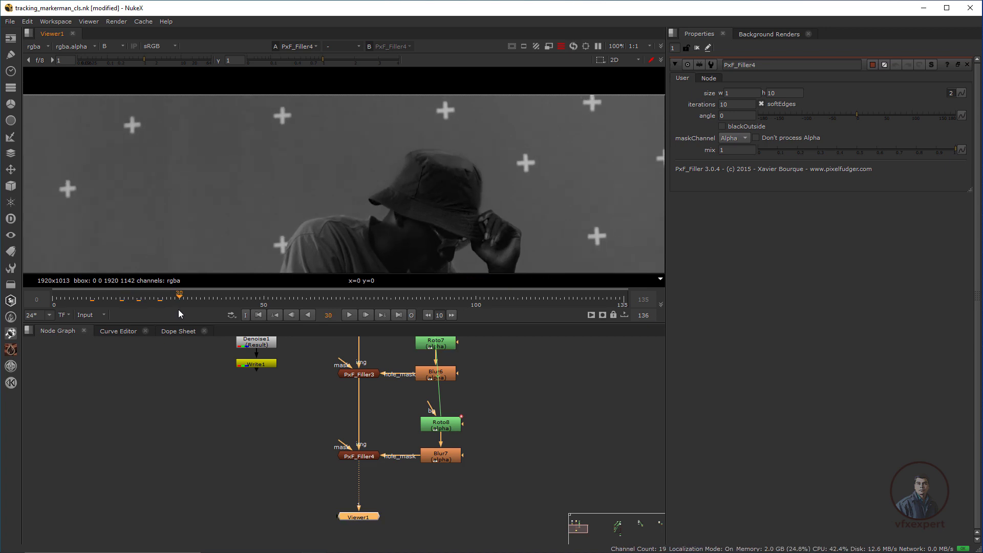
pyautogui.press('b')
pyautogui.click(199, 299)
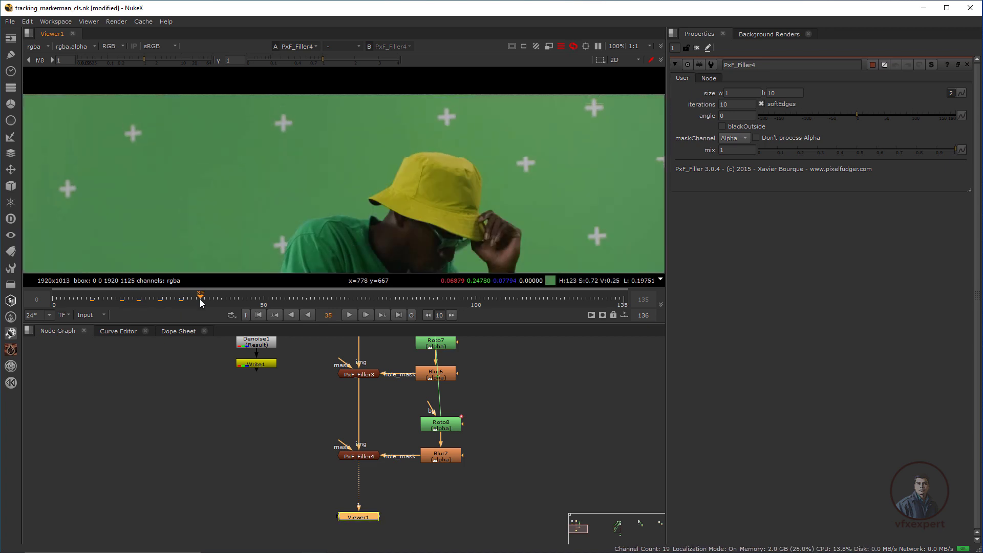
pyautogui.moveTo(200, 299); pyautogui.dragTo(263, 306)
# Zoom on the hat brim, compare PxF_Filler4 off and on, and start entering fill width 5.
pyautogui.scroll(2, 361, 185)
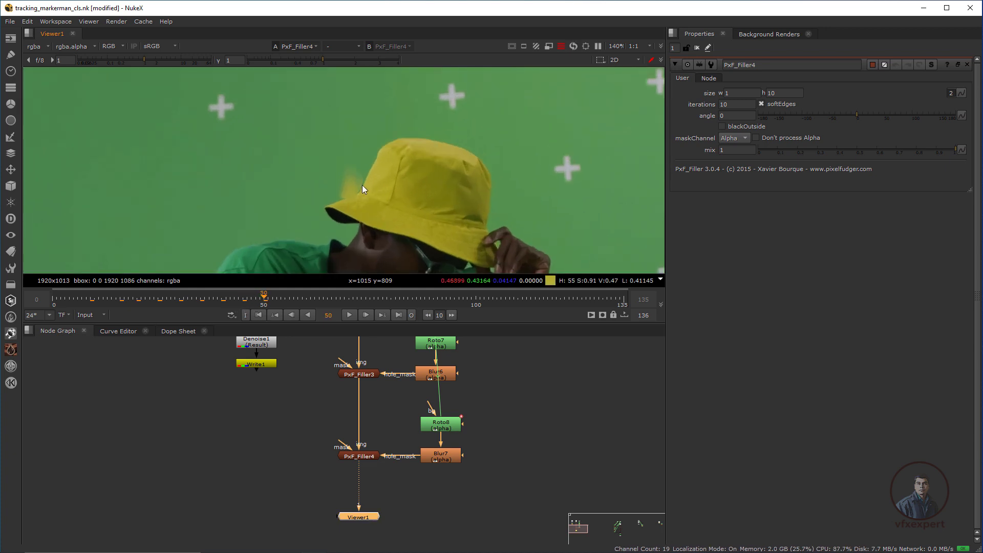
pyautogui.keyDown('ctrl'); pyautogui.keyDown('shift'); pyautogui.moveTo(331, 154); pyautogui.dragTo(367, 228); pyautogui.keyUp('shift'); pyautogui.keyUp('ctrl')
pyautogui.scroll(2, 335, 166)
pyautogui.keyDown('ctrl'); pyautogui.keyDown('shift'); pyautogui.moveTo(330, 150); pyautogui.dragTo(379, 225); pyautogui.keyUp('shift'); pyautogui.keyUp('ctrl')
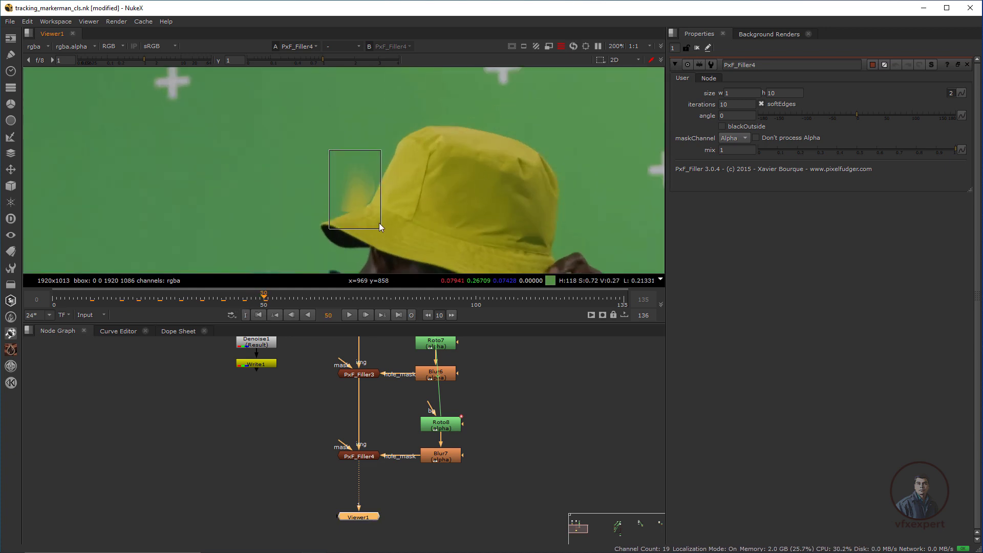
pyautogui.keyDown('ctrl'); pyautogui.click(365, 191); pyautogui.keyUp('ctrl')
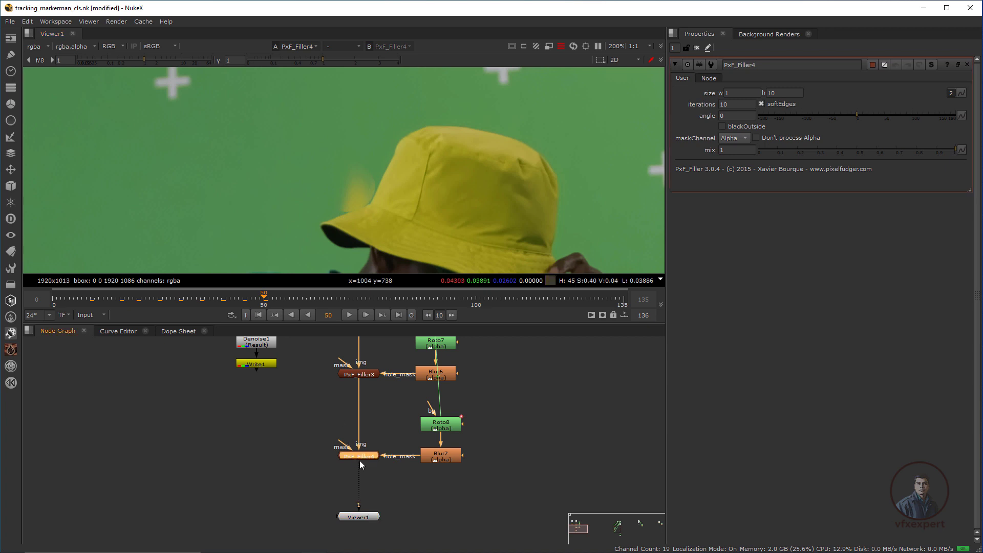
pyautogui.press('d')
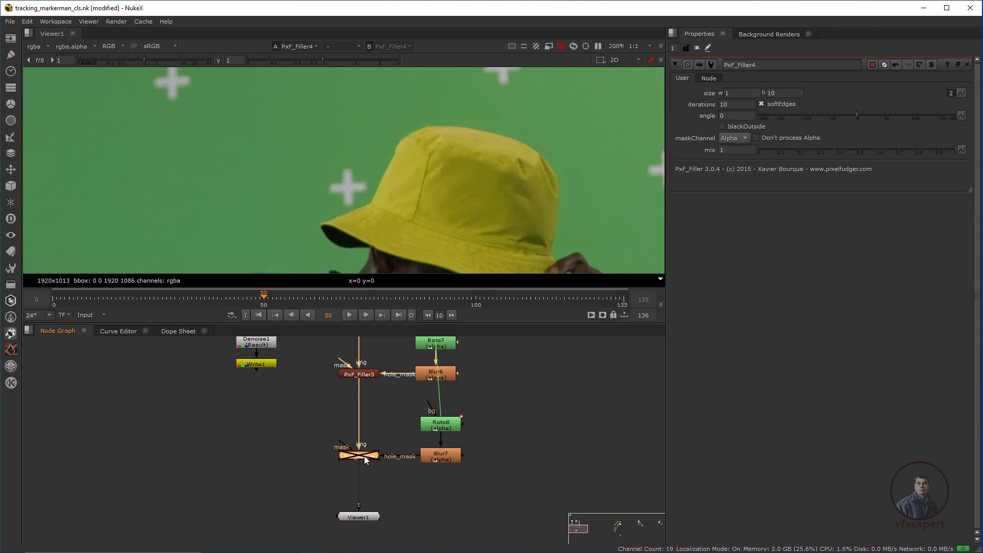
pyautogui.press('d')
pyautogui.press('d')
pyautogui.press('d')
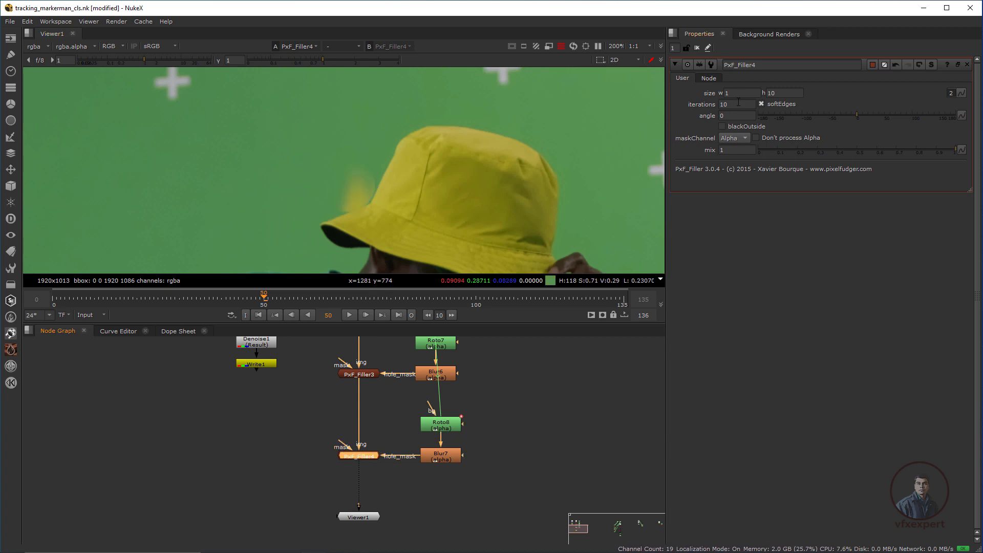
pyautogui.click(726, 93)
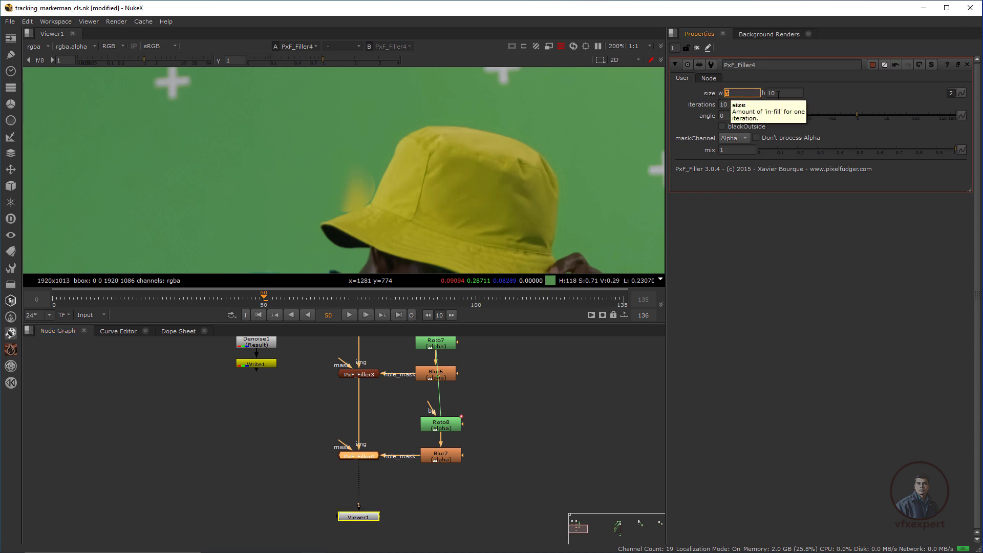
# Give PxF_Filler4 a 5 by 2 fill size and 132 angle, then scrub nearby frames to check.
pyautogui.press('Tab')
pyautogui.write('2')
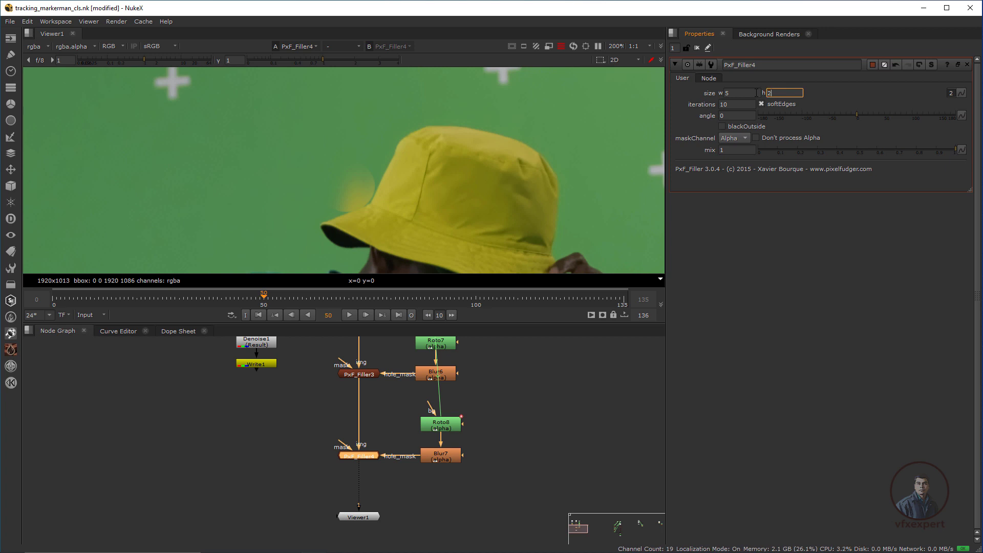
pyautogui.press('Return')
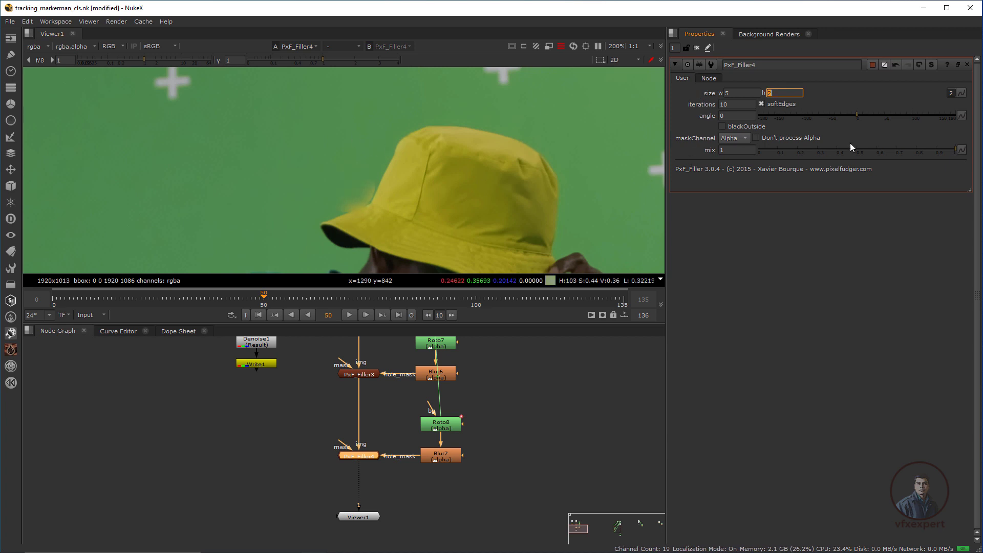
pyautogui.moveTo(858, 115); pyautogui.dragTo(927, 114)
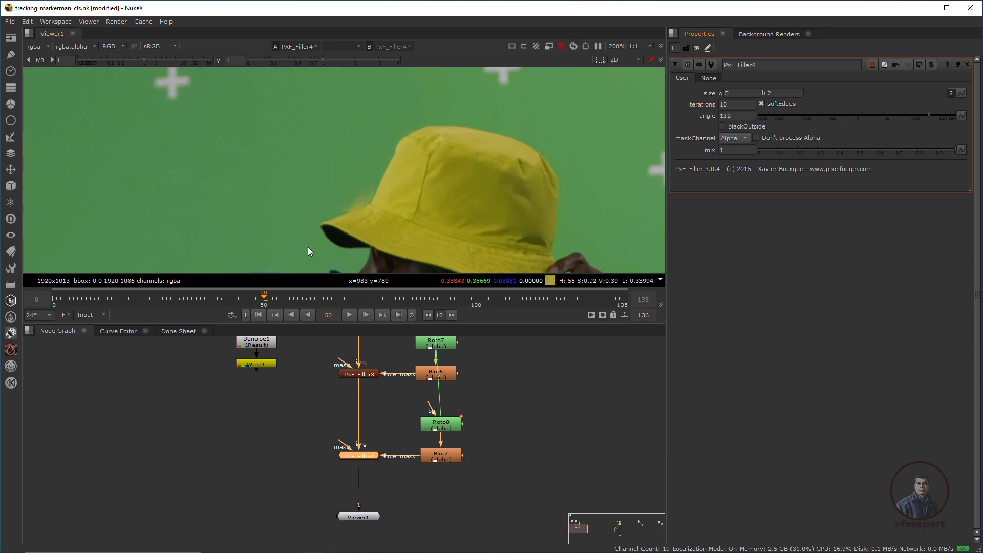
pyautogui.moveTo(254, 296)
pyautogui.mouseDown()
pyautogui.moveTo(278, 306)
pyautogui.moveTo(251, 301)
pyautogui.mouseUp()
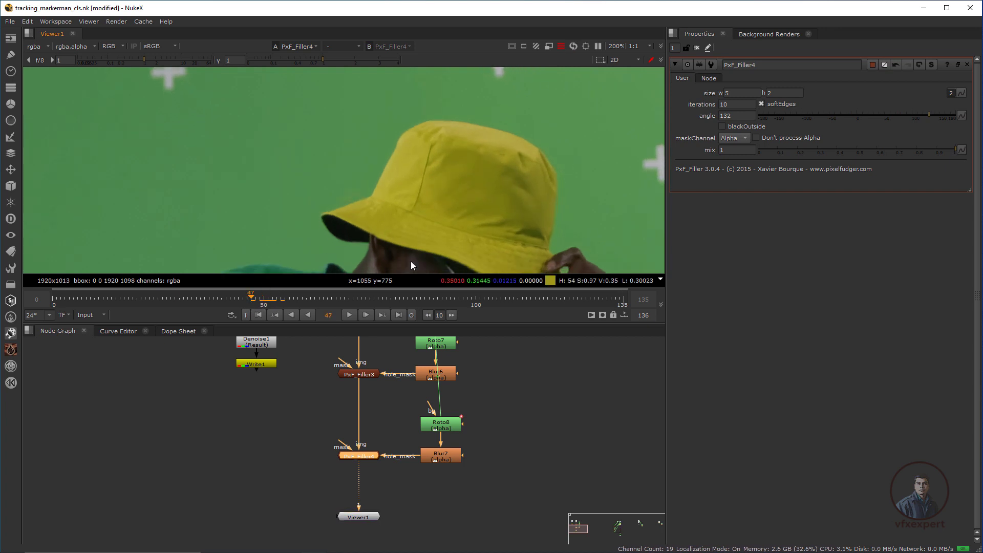
# Key Roto8's Ellipse1 opacity at 1 on frame 47 and 0 on frame 48.
pyautogui.doubleClick(445, 429)
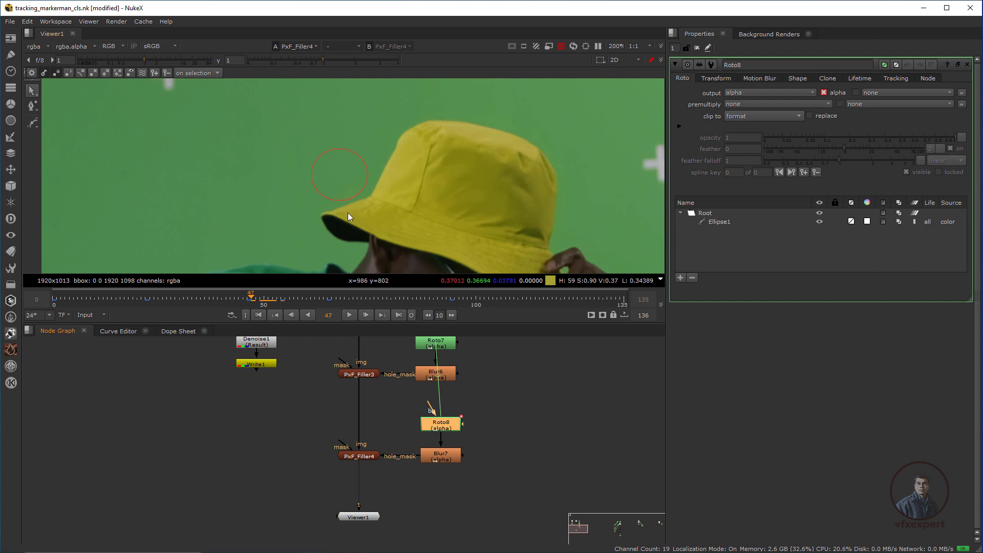
pyautogui.click(359, 192)
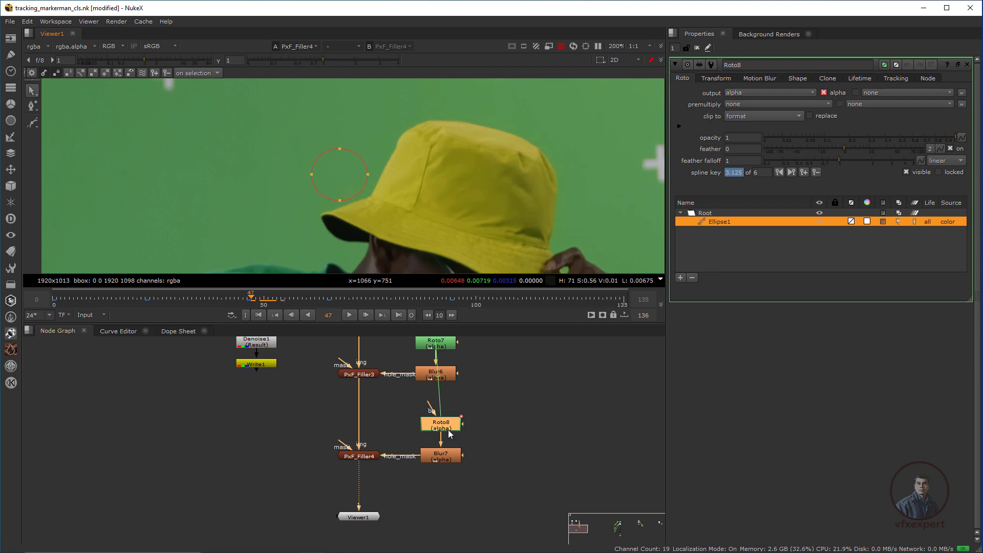
pyautogui.doubleClick(723, 223)
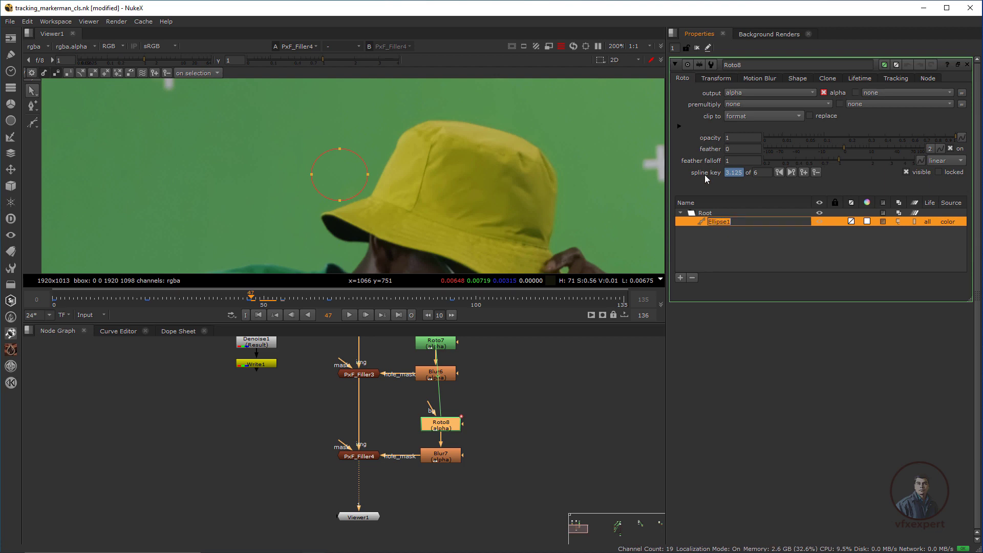
pyautogui.click(725, 250)
pyautogui.click(715, 221)
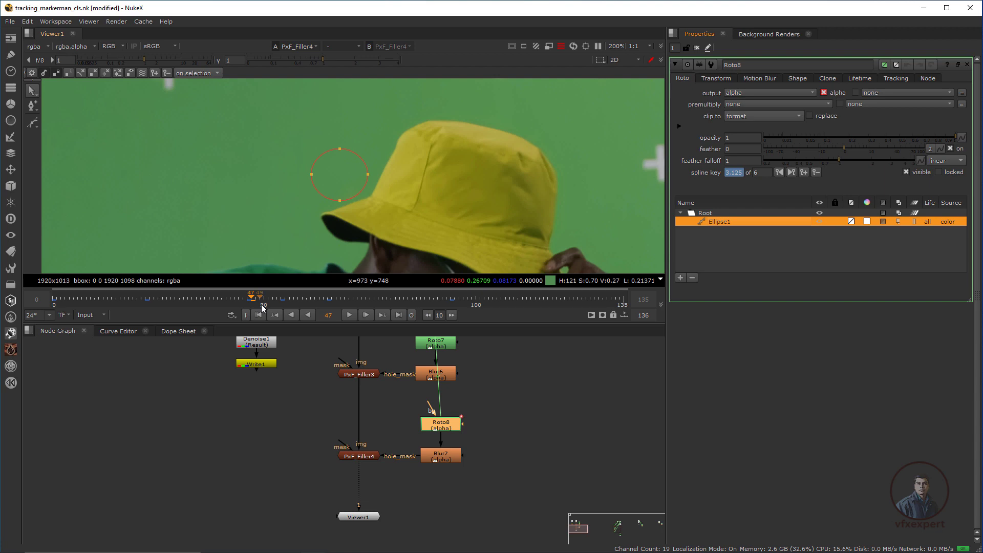
pyautogui.click(961, 137)
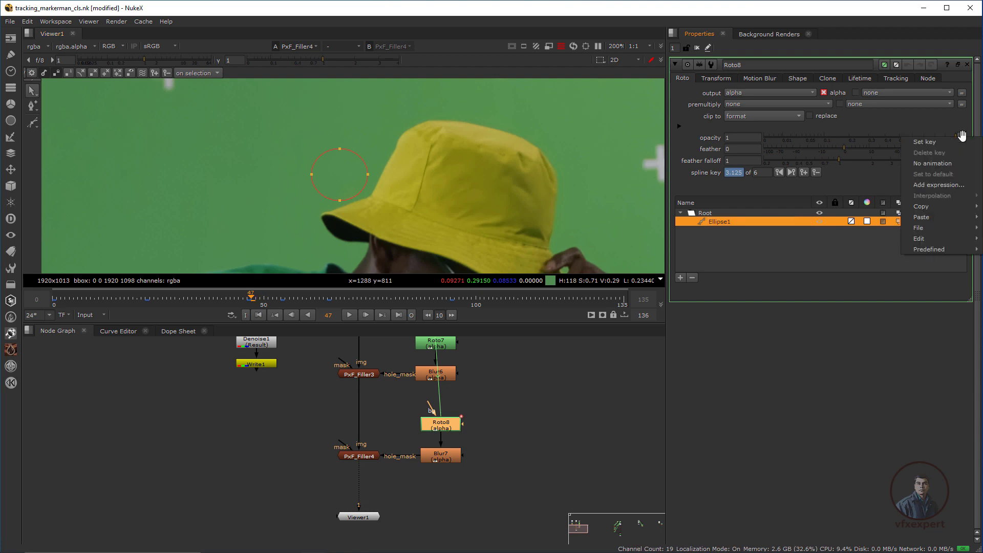
pyautogui.click(933, 141)
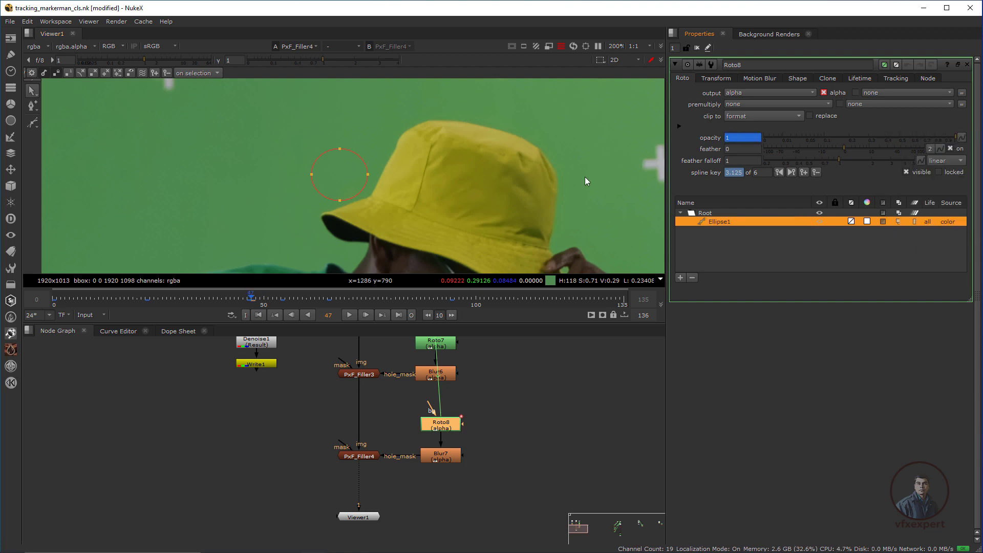
pyautogui.click(270, 209)
pyautogui.press('Right')
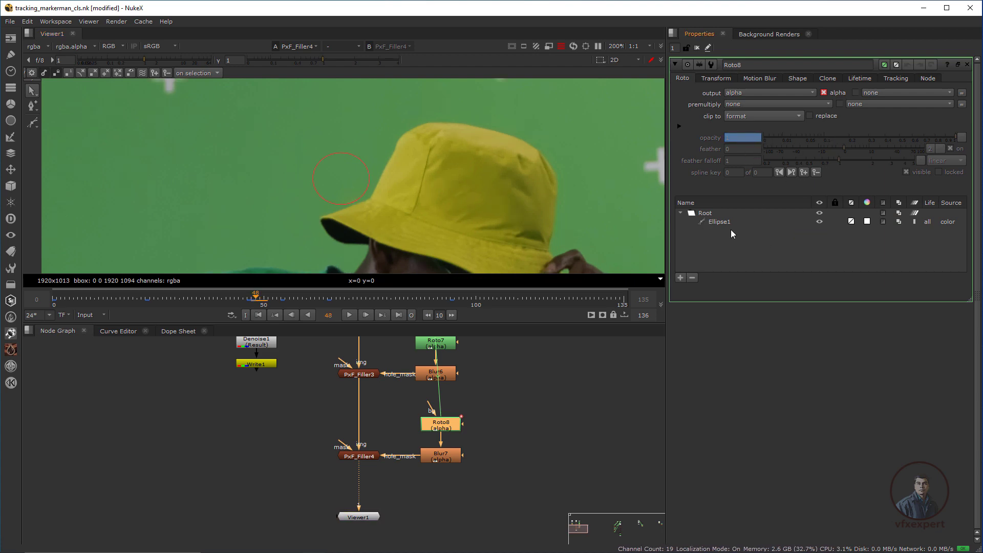
pyautogui.click(719, 222)
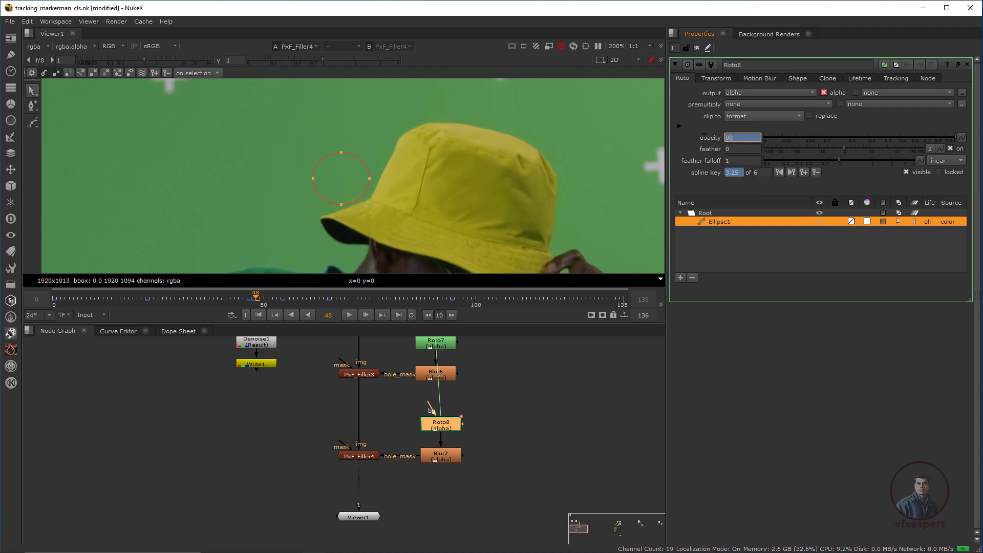
pyautogui.press('Return')
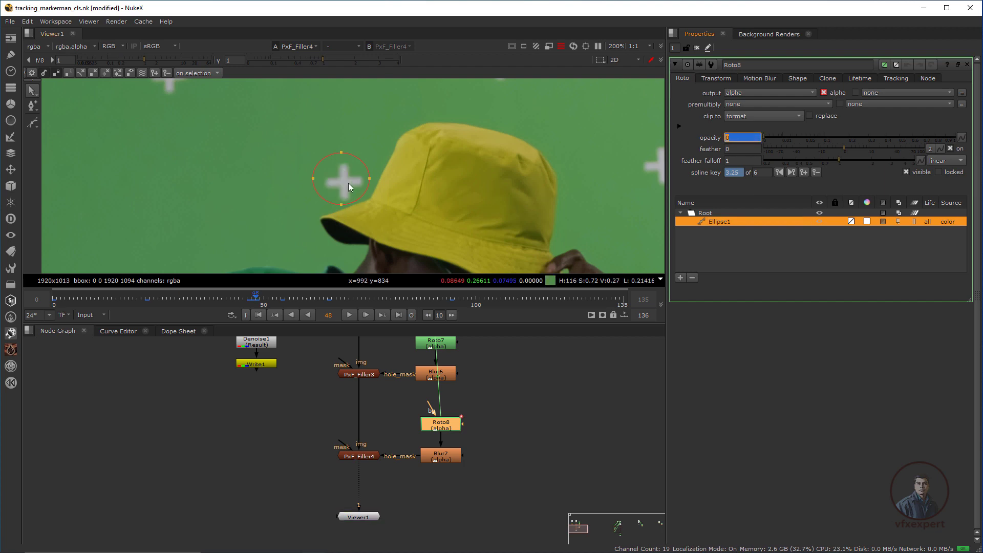
# Play the shot and scrub back to around frame 47 to review the ellipse mask.
pyautogui.press('l')
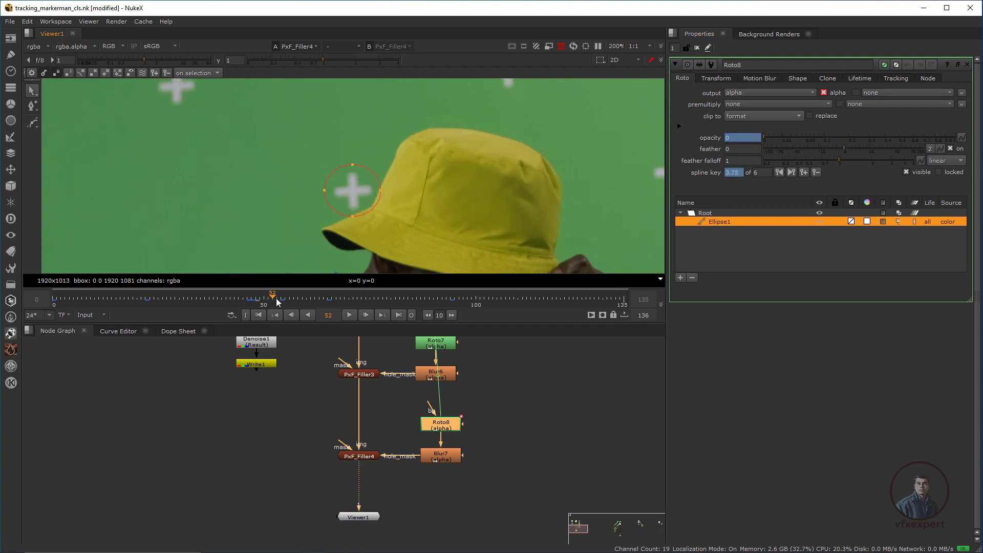
pyautogui.moveTo(269, 299); pyautogui.dragTo(137, 298)
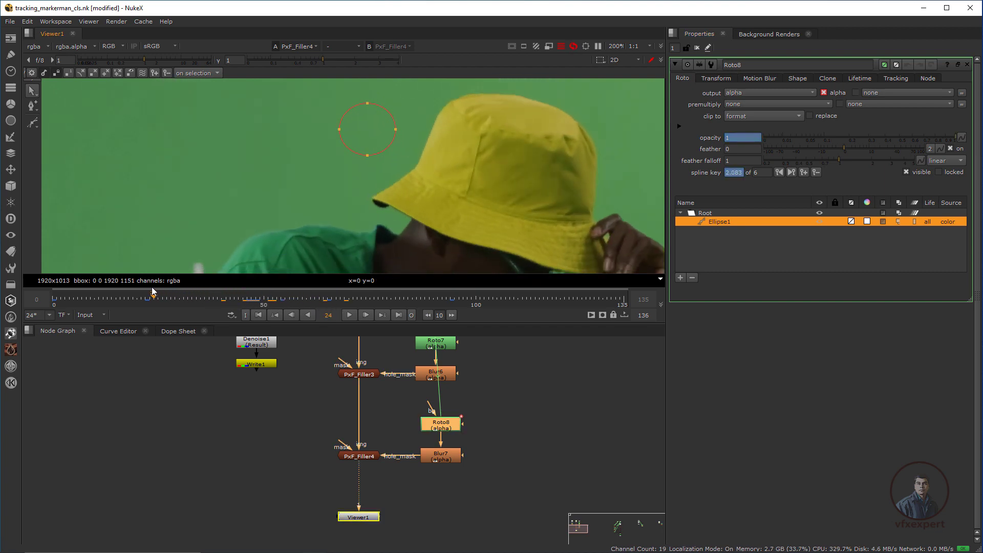
pyautogui.scroll(-4, 359, 174)
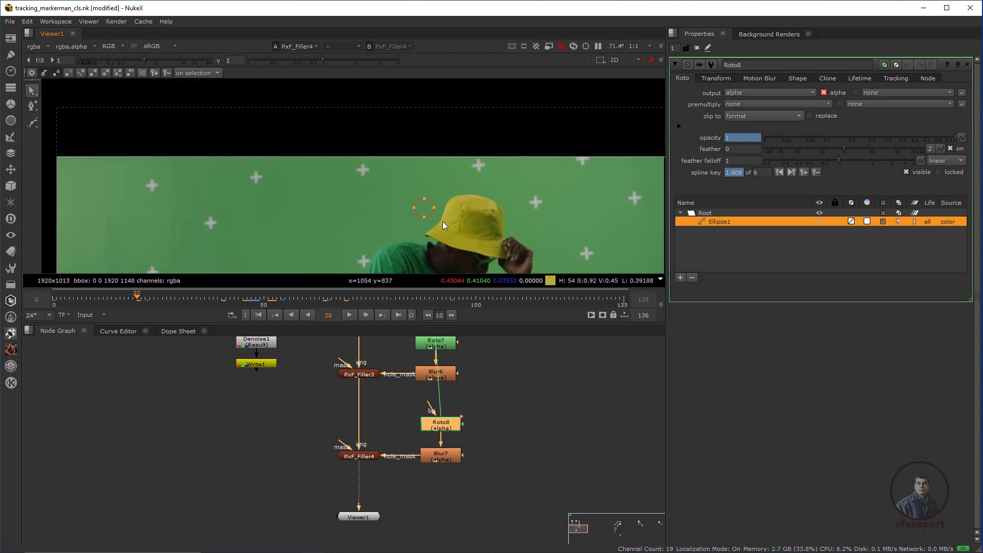
pyautogui.click(256, 300)
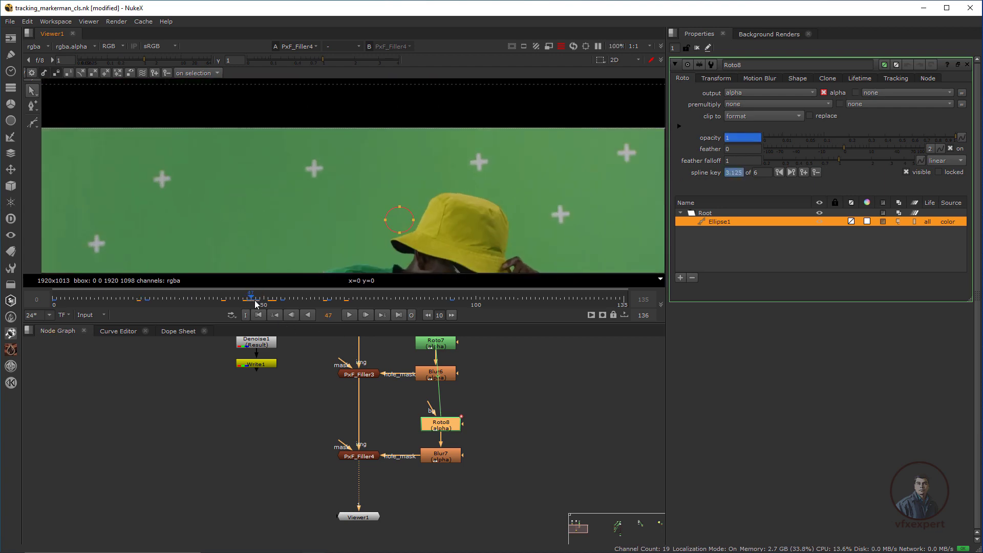
pyautogui.click(432, 244)
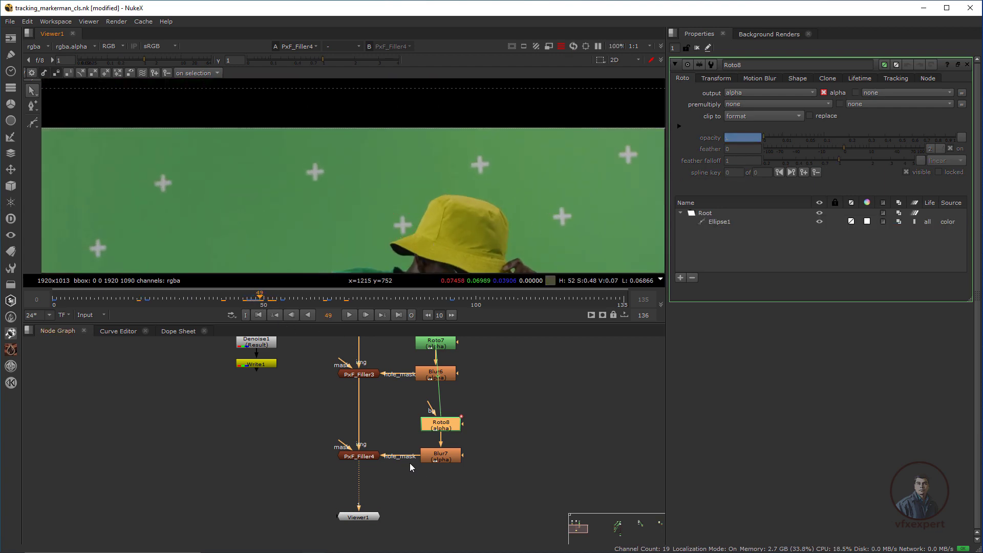
pyautogui.scroll(2, 390, 455)
pyautogui.click(347, 499)
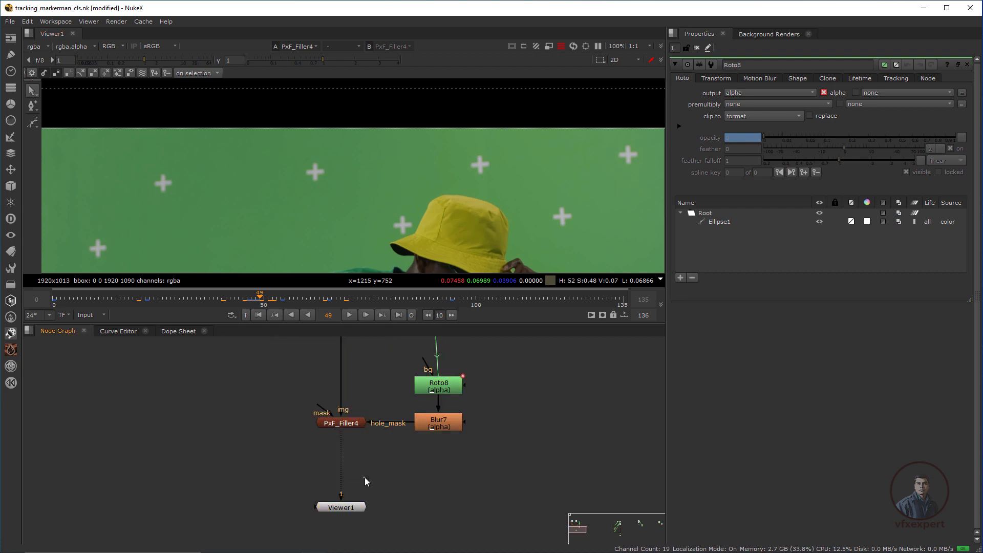
# Add RotoPaint1 under PxF_Filler4 and set up a Clone brush with offset and opacity 0.5.
pyautogui.press('p')
pyautogui.moveTo(369, 476); pyautogui.dragTo(349, 476)
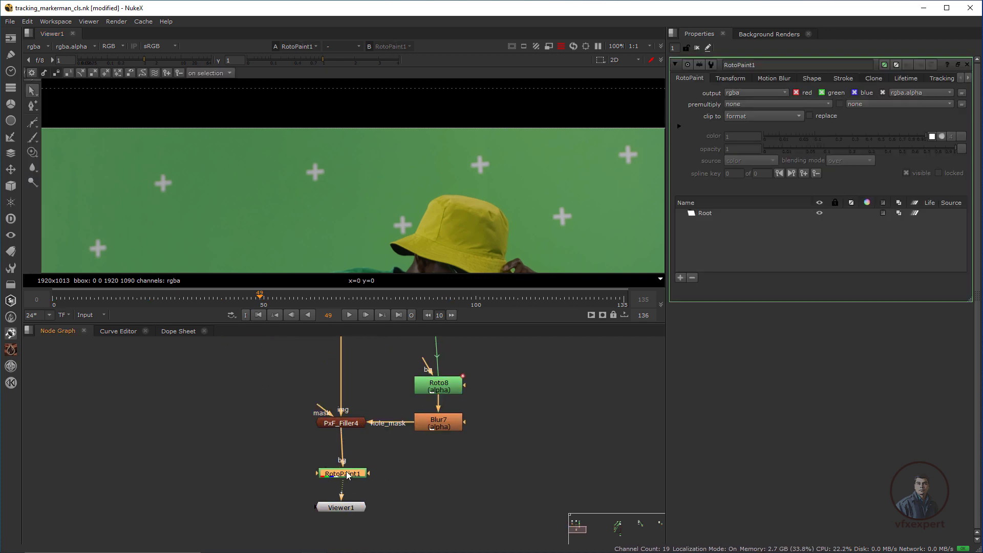
pyautogui.rightClick(36, 156)
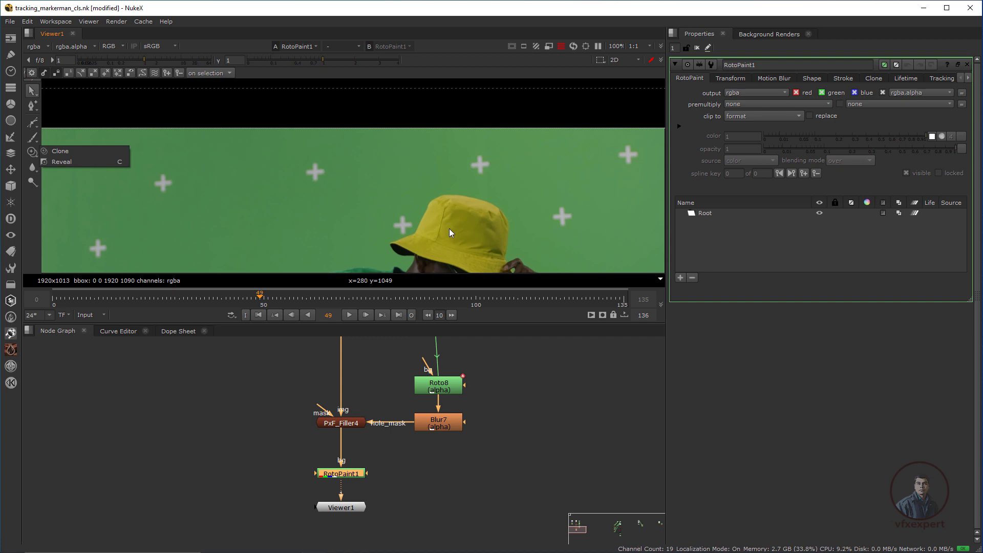
pyautogui.click(417, 223)
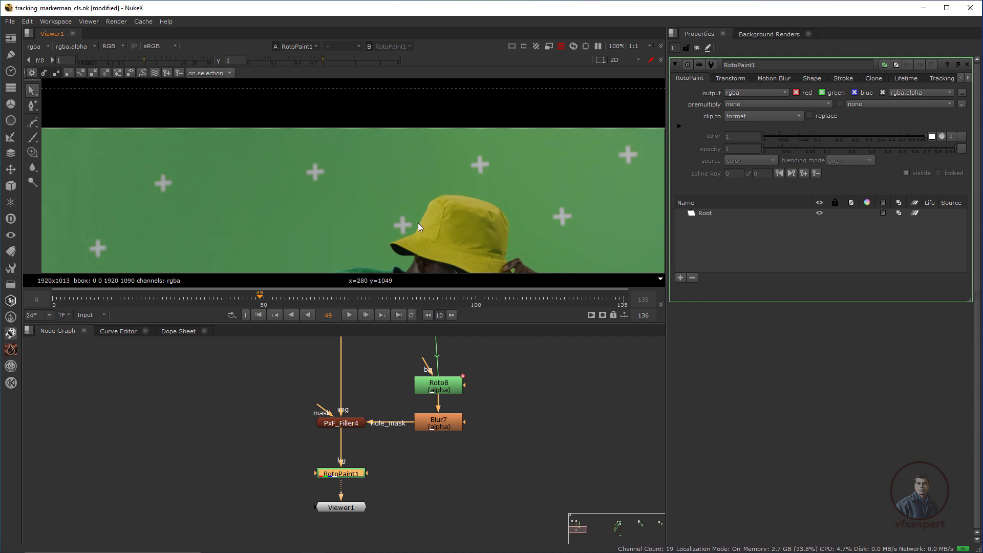
pyautogui.click(33, 153)
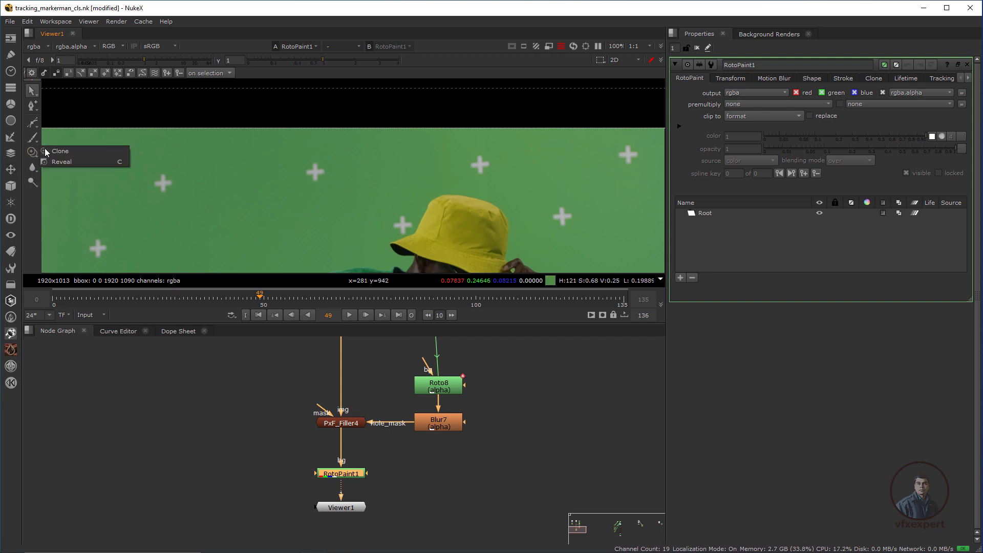
pyautogui.click(60, 151)
pyautogui.scroll(5, 402, 220)
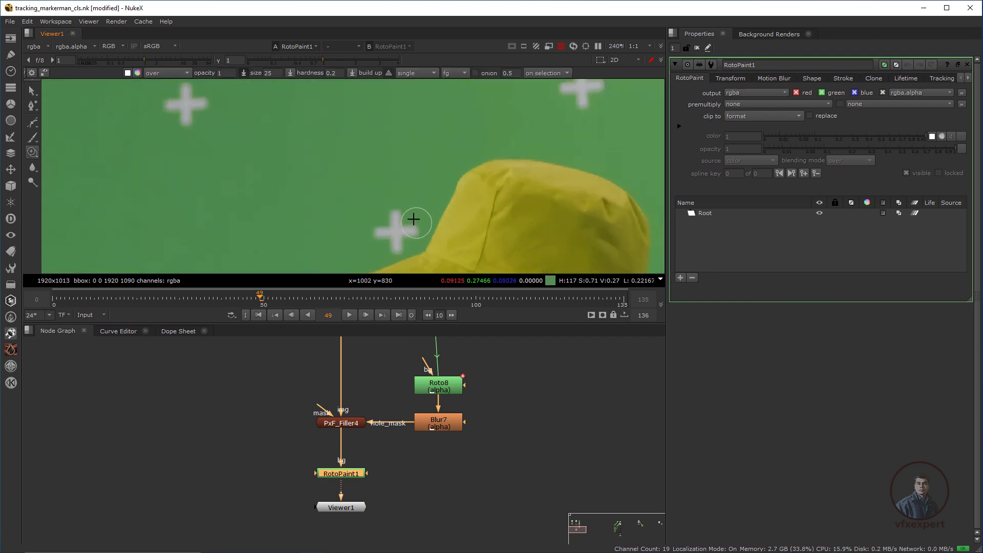
pyautogui.moveTo(402, 171)
pyautogui.keyDown('ctrl'); pyautogui.mouseDown()
pyautogui.moveTo(397, 204)
pyautogui.moveTo(404, 171)
pyautogui.moveTo(414, 175)
pyautogui.mouseUp(); pyautogui.keyUp('ctrl')
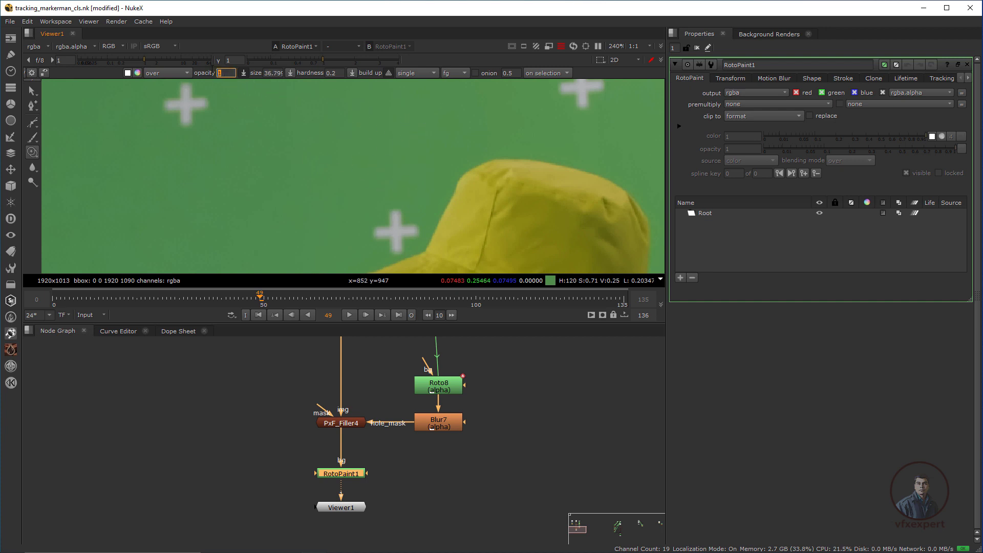
pyautogui.write('0.5')
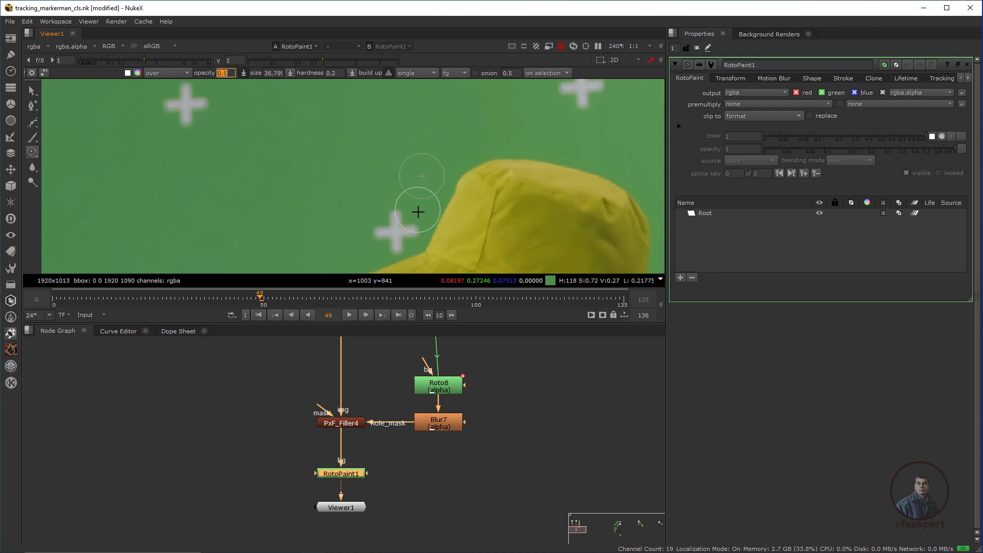
# Clone away the lower white cross beside the hat on frame 49.
pyautogui.moveTo(417, 213)
pyautogui.mouseDown()
pyautogui.moveTo(384, 233)
pyautogui.moveTo(404, 229)
pyautogui.mouseUp()
pyautogui.click(376, 232)
pyautogui.click(379, 235)
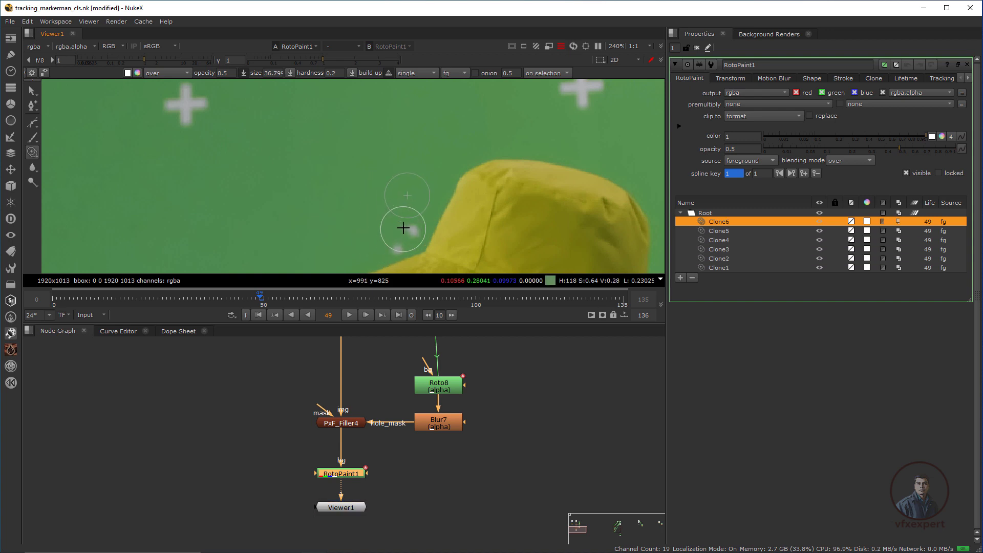
pyautogui.click(404, 234)
pyautogui.click(416, 228)
pyautogui.click(413, 230)
pyautogui.click(402, 241)
pyautogui.click(405, 236)
pyautogui.click(397, 246)
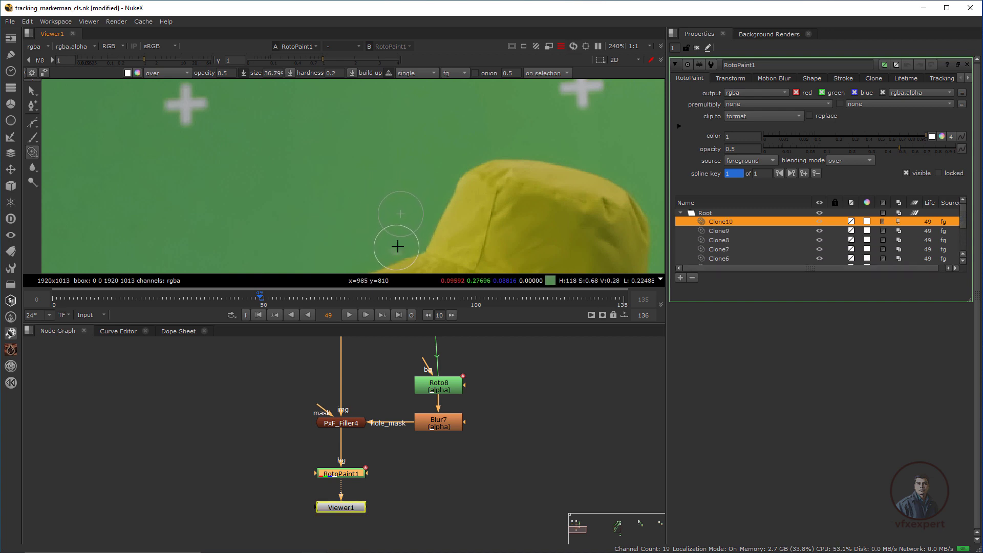
pyautogui.click(395, 249)
# Check the blue channel and clone out the marker residue left of the cap.
pyautogui.moveTo(398, 233); pyautogui.dragTo(413, 221, button='middle')
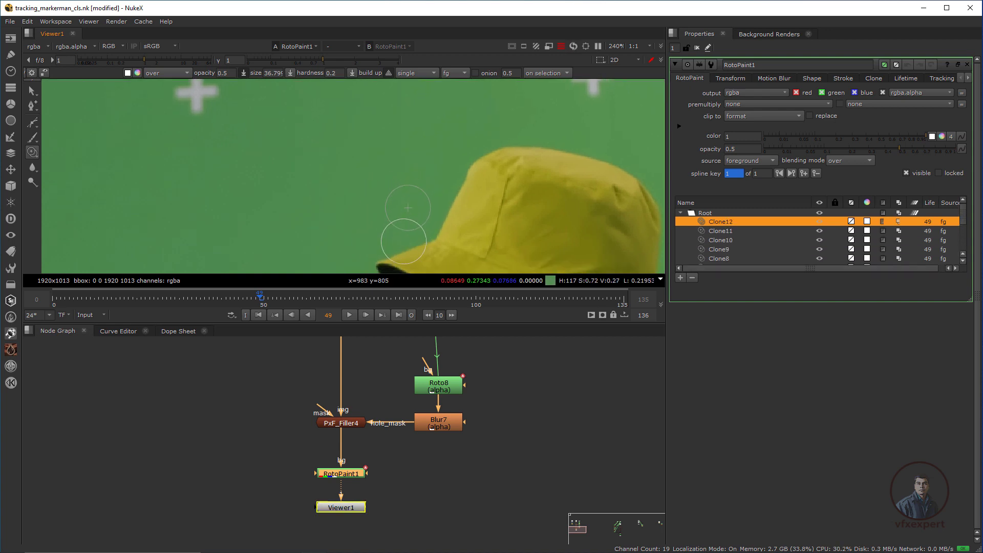
pyautogui.press('b')
pyautogui.scroll(1, 470, 211)
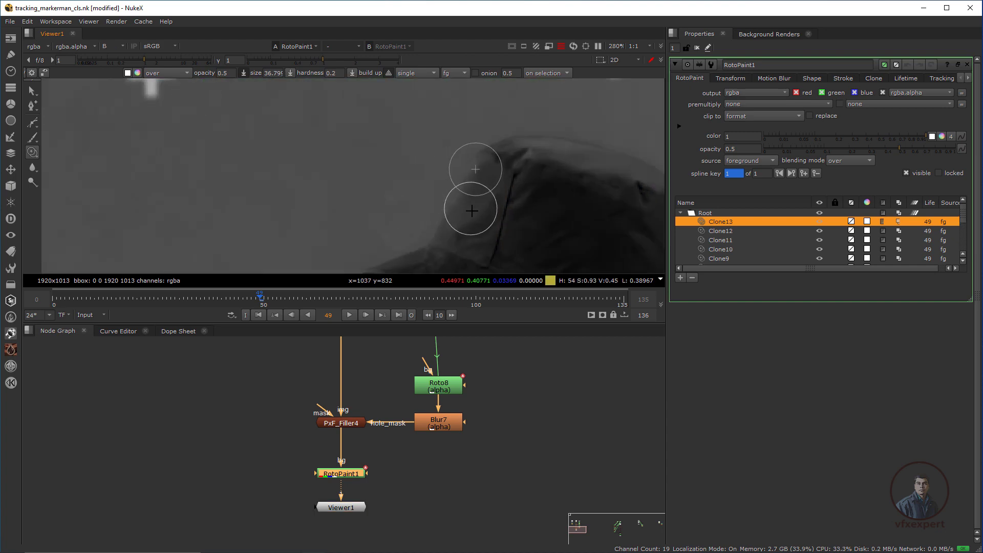
pyautogui.moveTo(403, 190); pyautogui.dragTo(377, 211)
pyautogui.click(367, 200)
pyautogui.click(374, 201)
pyautogui.click(399, 200)
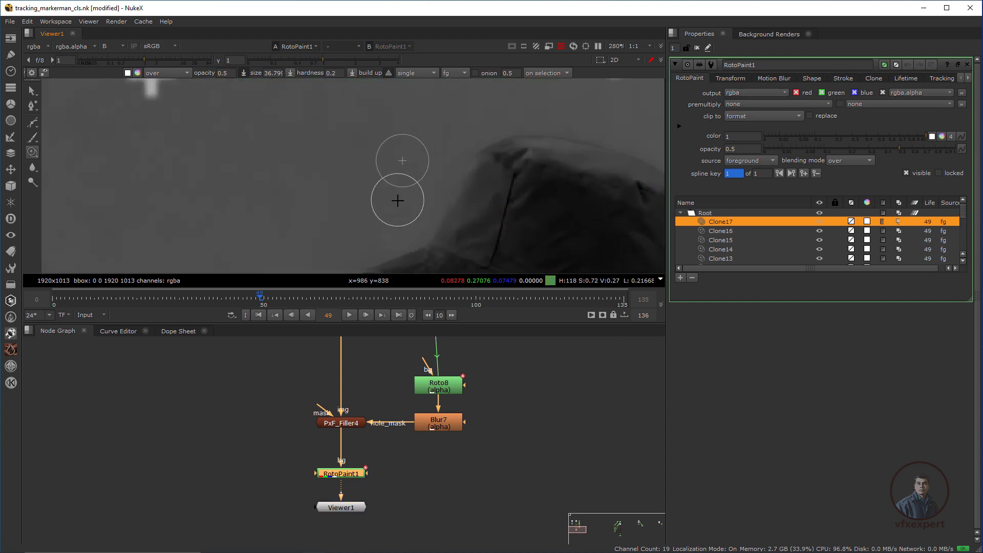
pyautogui.press('b')
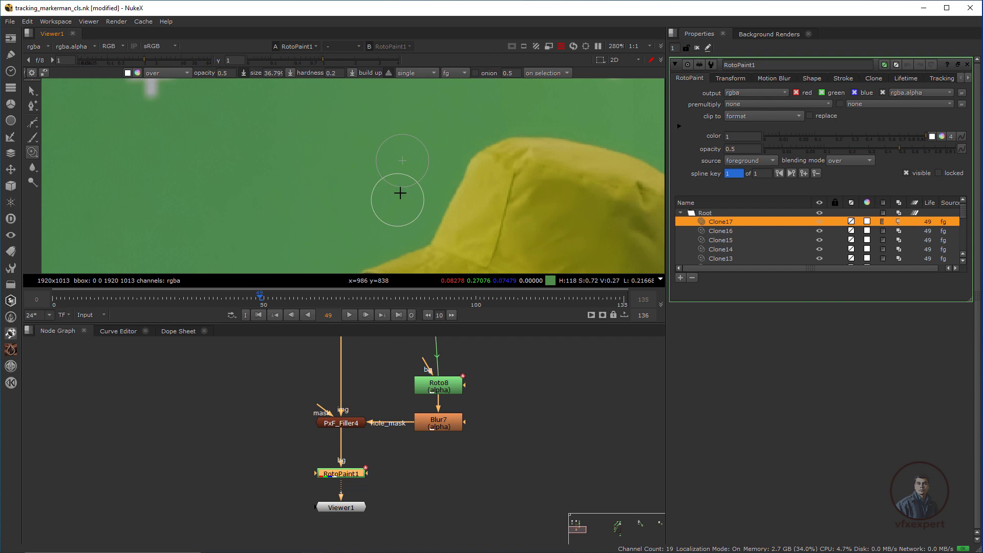
# Clone out the white marker beside the hat on frame 50.
pyautogui.press('Right')
pyautogui.click(400, 201)
pyautogui.click(393, 215)
pyautogui.click(381, 226)
pyautogui.click(381, 226)
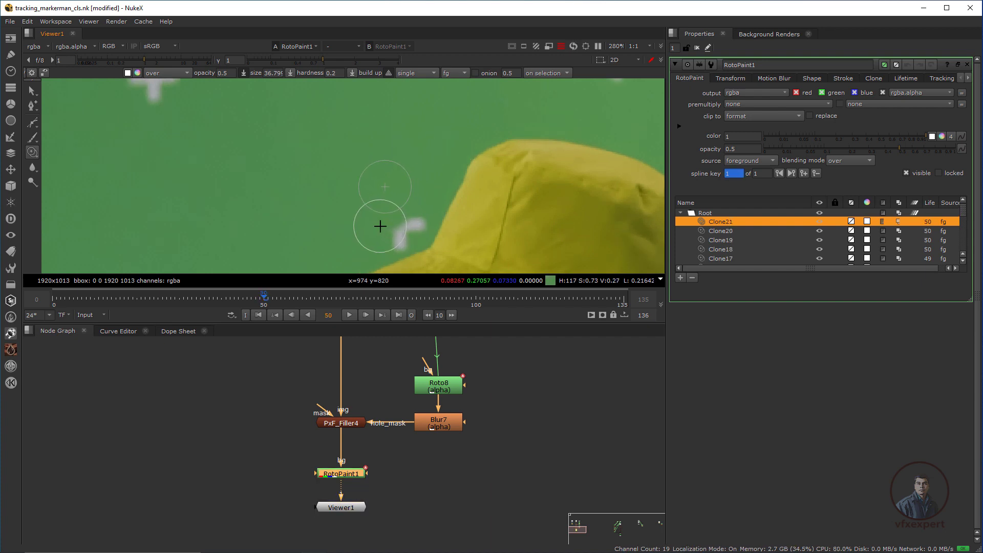
pyautogui.click(379, 226)
pyautogui.click(375, 222)
pyautogui.click(385, 226)
pyautogui.click(410, 226)
pyautogui.click(418, 222)
pyautogui.click(417, 219)
# Step through the following frames, cloning away the marker beside the yellow hat on each.
pyautogui.press('Right')
pyautogui.click(407, 223)
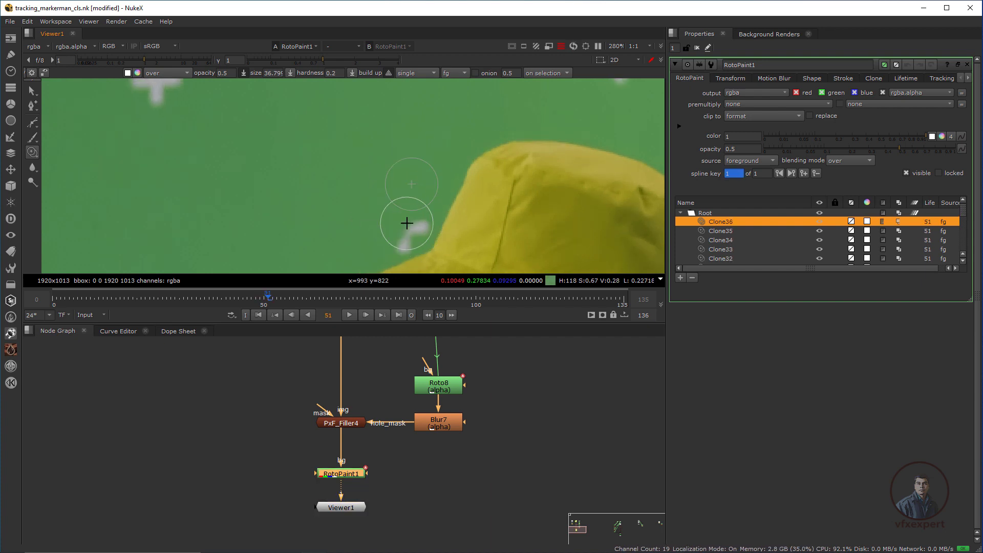
pyautogui.click(407, 223)
pyautogui.press('Right')
pyautogui.press('Right')
pyautogui.click(410, 236)
pyautogui.press('b')
pyautogui.press('b')
pyautogui.click(415, 239)
pyautogui.press('Right')
pyautogui.press('Right')
pyautogui.scroll(3, 443, 202)
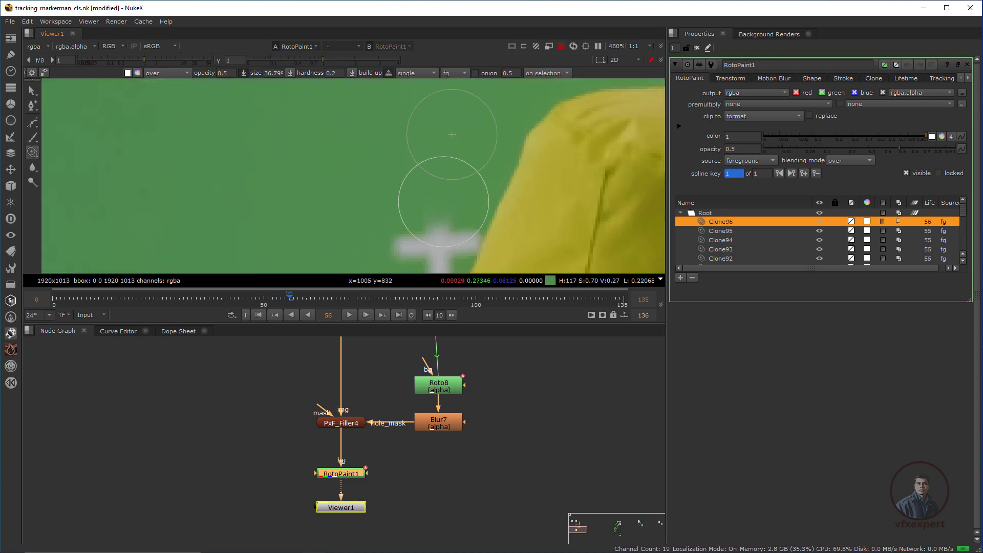
pyautogui.click(444, 202)
pyautogui.click(467, 212)
pyautogui.click(465, 214)
pyautogui.click(465, 215)
pyautogui.click(466, 215)
pyautogui.click(466, 218)
pyautogui.click(465, 220)
pyautogui.click(463, 222)
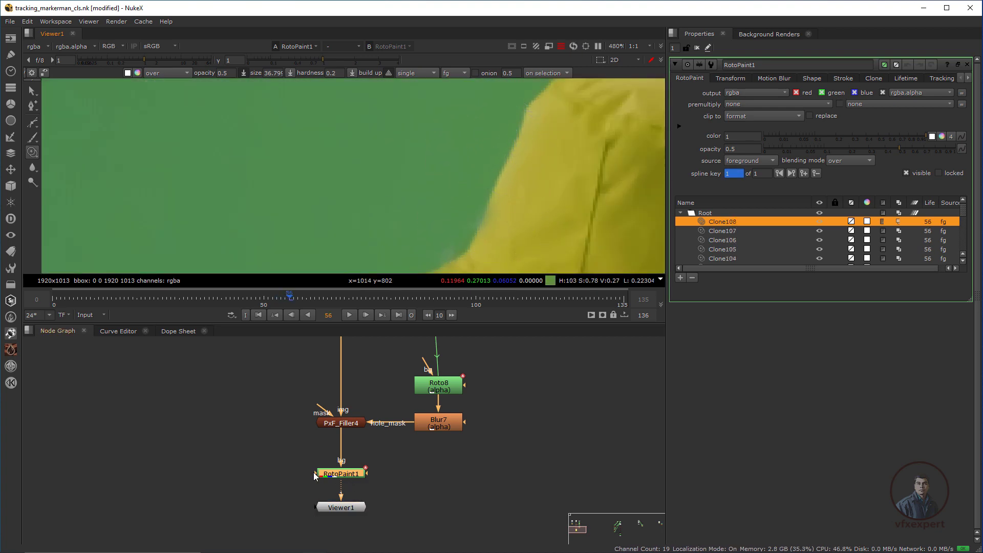
# Connect RotoPaint1's bg1 input to PxF_Filler4 and paint a test Reveal stroke.
pyautogui.moveTo(295, 481)
pyautogui.mouseDown()
pyautogui.moveTo(281, 436)
pyautogui.moveTo(329, 425)
pyautogui.moveTo(303, 477)
pyautogui.mouseUp()
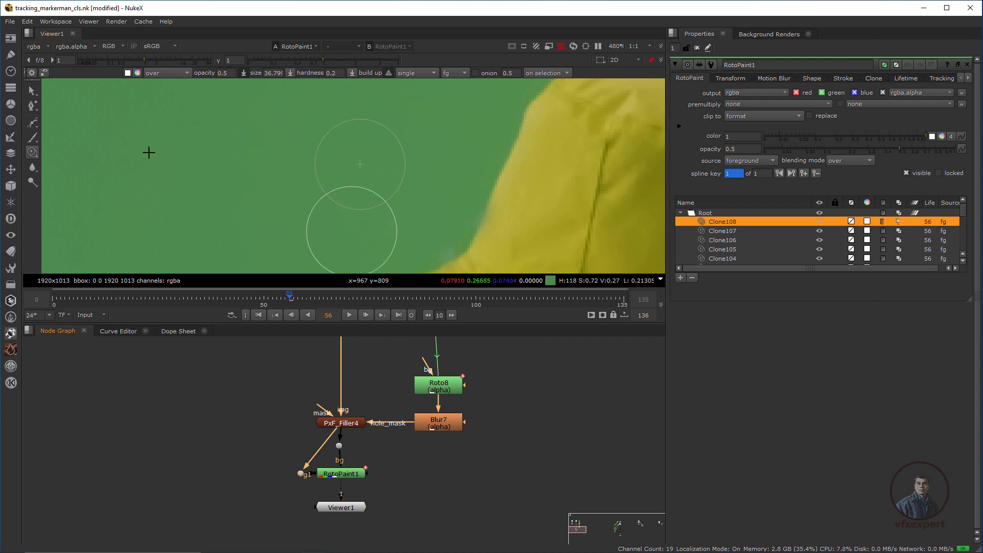
pyautogui.moveTo(35, 150); pyautogui.dragTo(54, 161)
pyautogui.moveTo(482, 215)
pyautogui.mouseDown()
pyautogui.moveTo(450, 193)
pyautogui.moveTo(465, 202)
pyautogui.moveTo(479, 177)
pyautogui.moveTo(463, 178)
pyautogui.moveTo(454, 213)
pyautogui.moveTo(433, 224)
pyautogui.mouseUp()
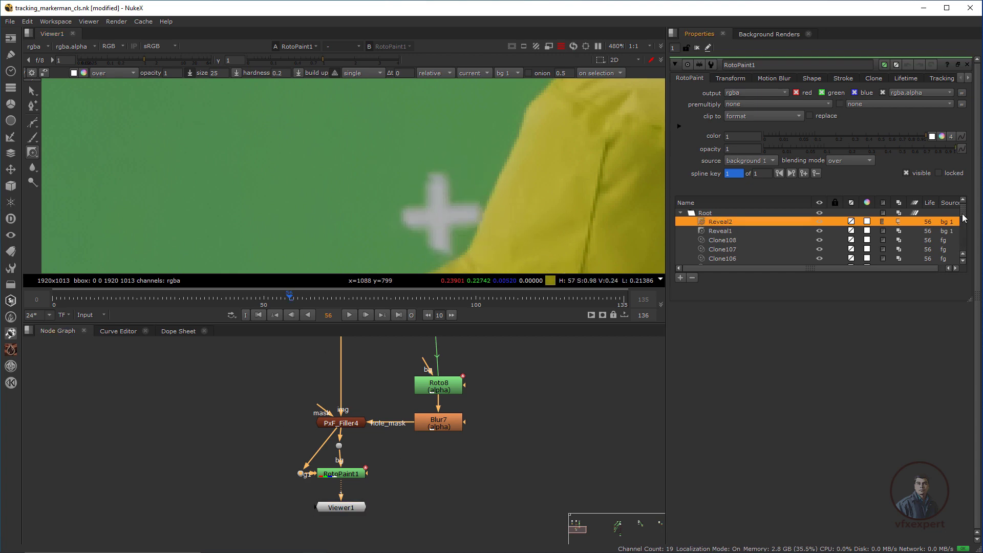
# Delete the Reveal1 and Reveal2 test strokes from RotoPaint1.
pyautogui.keyDown('shift'); pyautogui.click(727, 231); pyautogui.keyUp('shift')
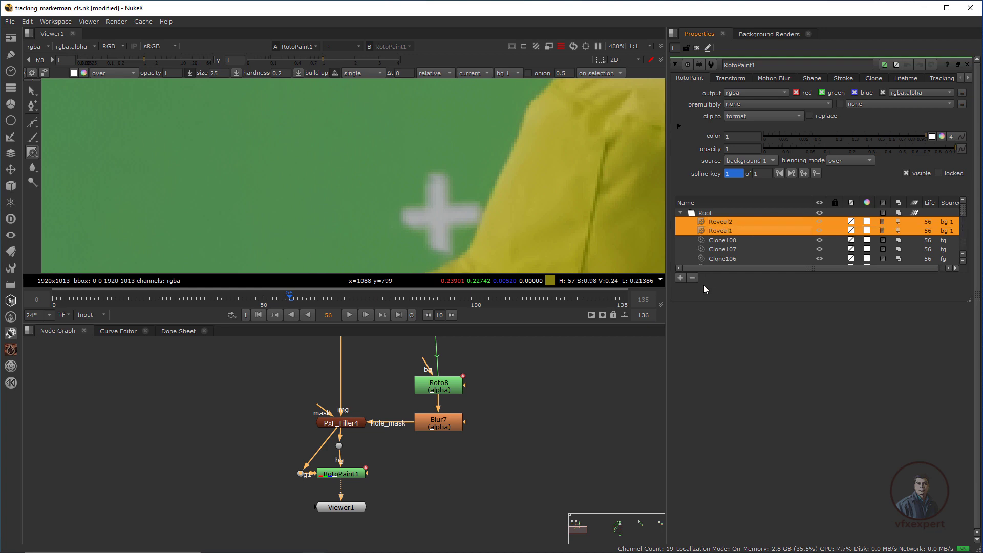
pyautogui.click(692, 278)
pyautogui.scroll(-2, 417, 204)
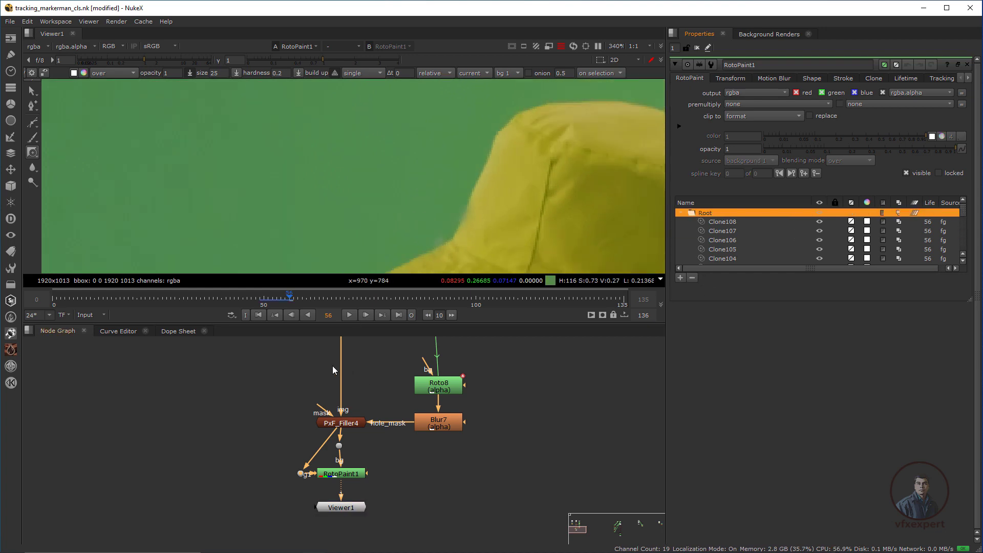
pyautogui.scroll(-5, 424, 241)
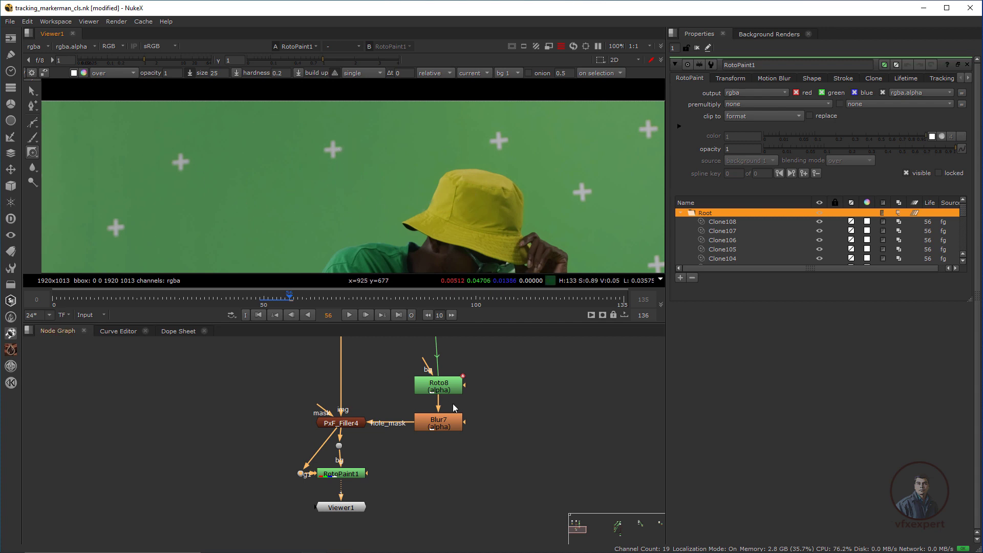
# Find the Crop1 node in the Node Graph and show its output in the viewer.
pyautogui.scroll(-3, 371, 210)
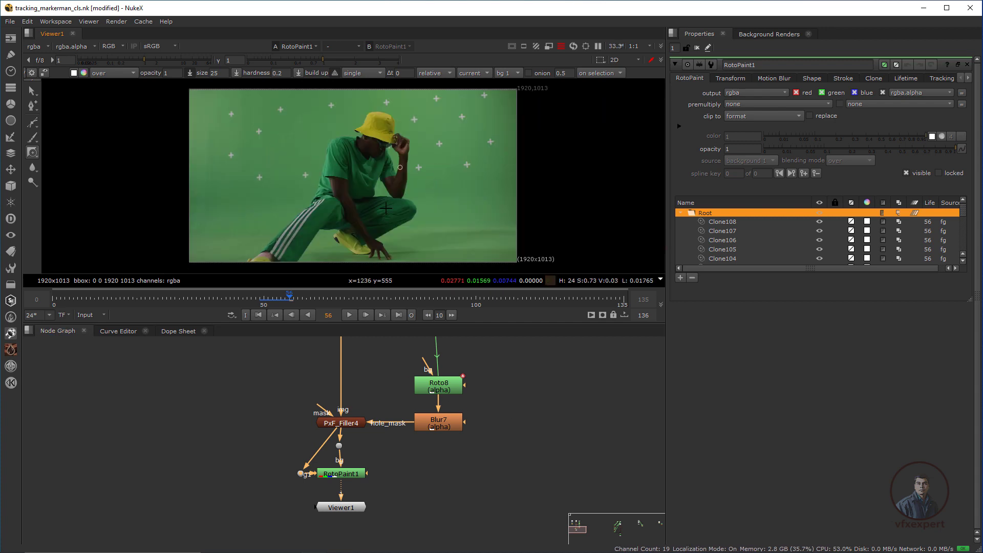
pyautogui.scroll(-1, 428, 434)
pyautogui.scroll(-1, 428, 435)
pyautogui.moveTo(377, 360); pyautogui.dragTo(129, 438, button='middle')
pyautogui.scroll(-3, 327, 420)
pyautogui.moveTo(567, 469); pyautogui.dragTo(215, 419, button='middle')
pyautogui.scroll(4, 299, 467)
pyautogui.moveTo(322, 483); pyautogui.dragTo(330, 402, button='middle')
pyautogui.scroll(1, 343, 466)
pyautogui.moveTo(360, 492); pyautogui.dragTo(344, 441, button='middle')
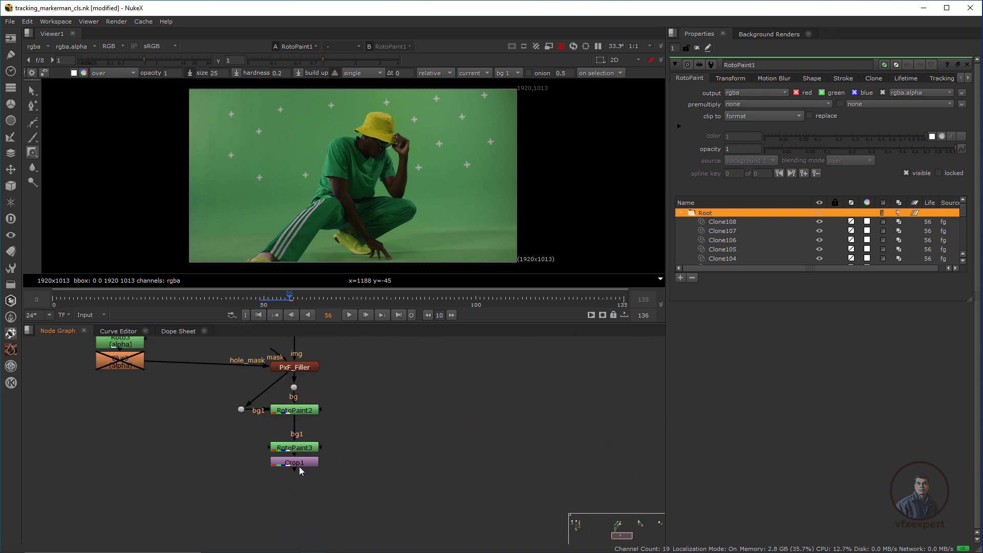
pyautogui.click(299, 465)
pyautogui.press('1')
pyautogui.click(328, 381)
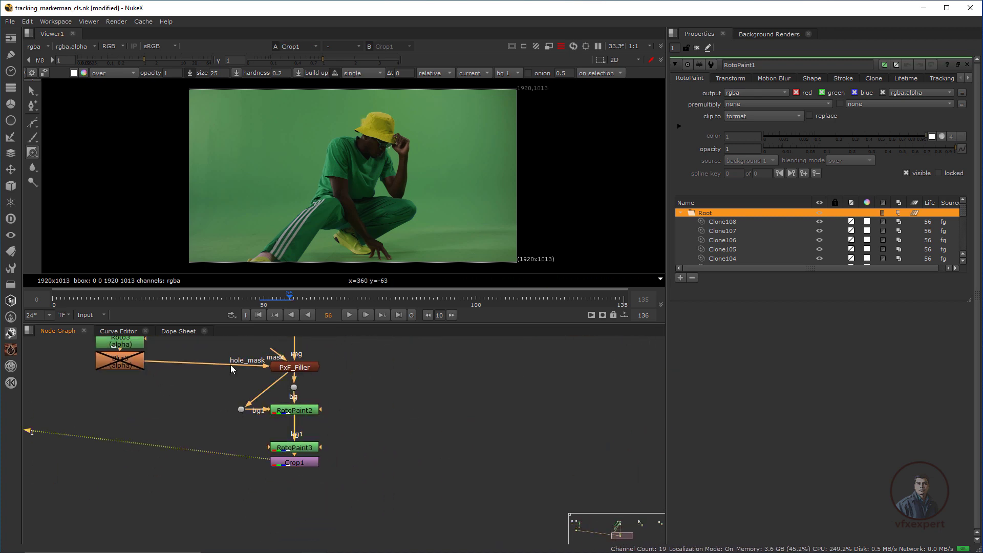
# Jump to frame 0 and open Tracker1's properties on the Read2 chain.
pyautogui.click(261, 314)
pyautogui.scroll(-2, 266, 412)
pyautogui.moveTo(295, 353); pyautogui.dragTo(367, 476, button='middle')
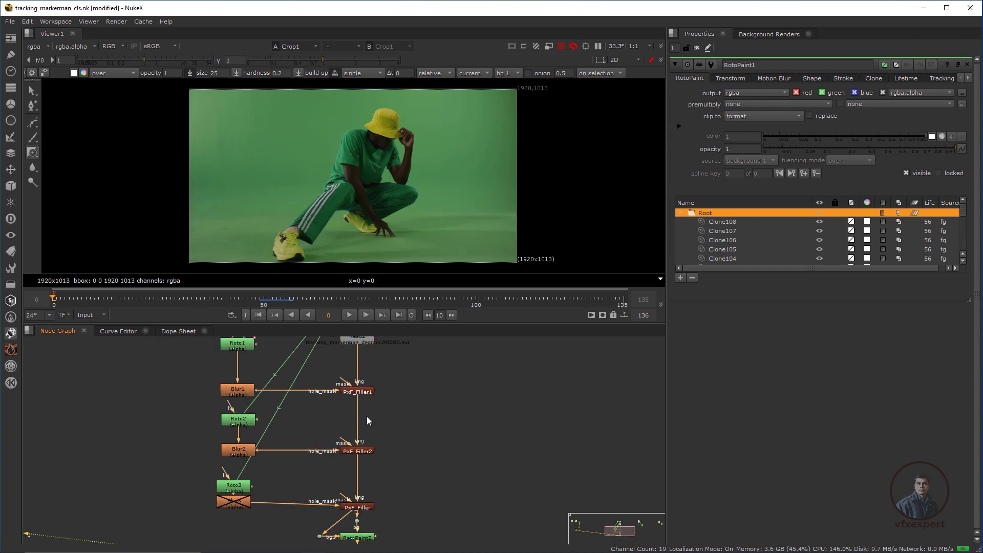
pyautogui.moveTo(369, 346); pyautogui.dragTo(398, 481, button='middle')
pyautogui.scroll(3, 384, 464)
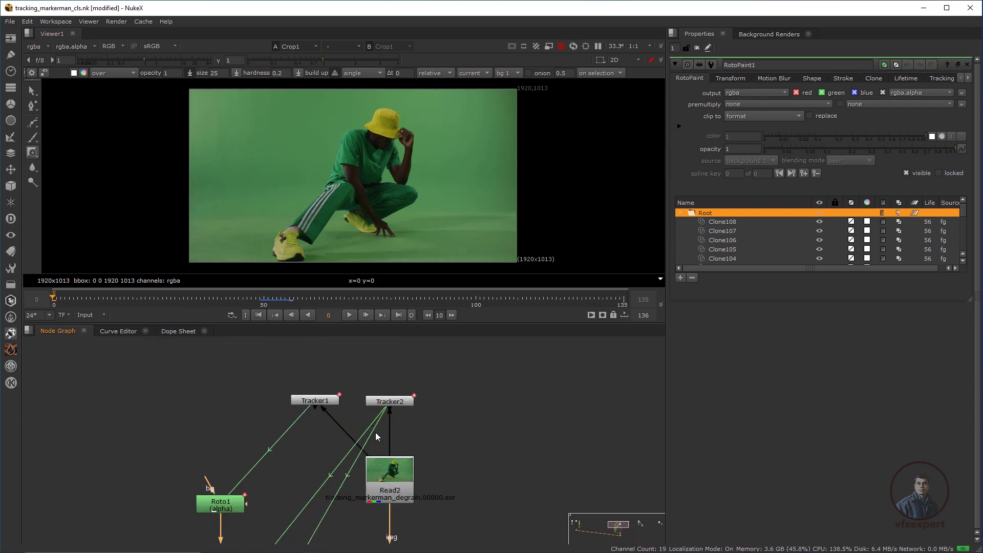
pyautogui.click(372, 459)
pyautogui.doubleClick(288, 377)
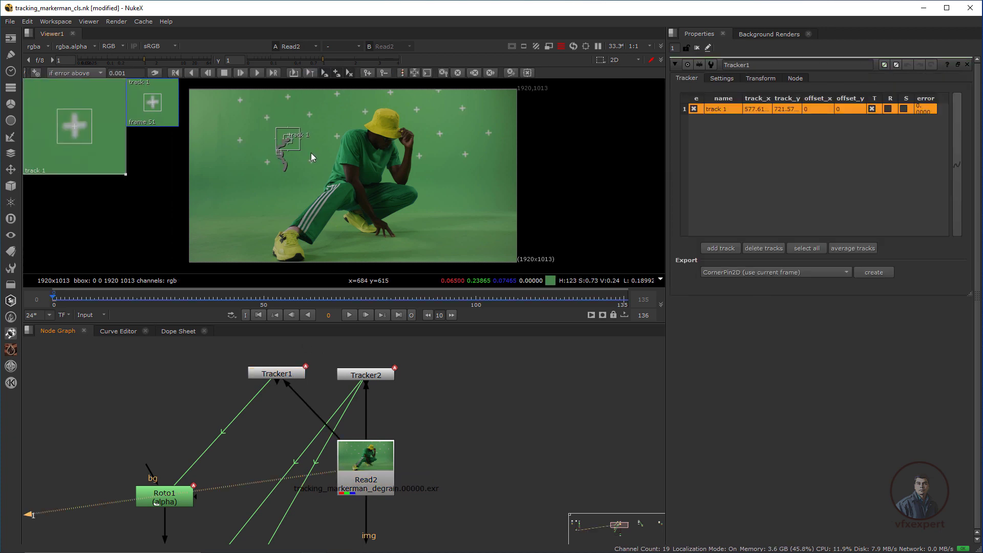
# Open the Tracker2, Roto1, Roto2 and Roto3 properties in turn to review them.
pyautogui.click(369, 376)
pyautogui.doubleClick(368, 376)
pyautogui.scroll(-3, 417, 450)
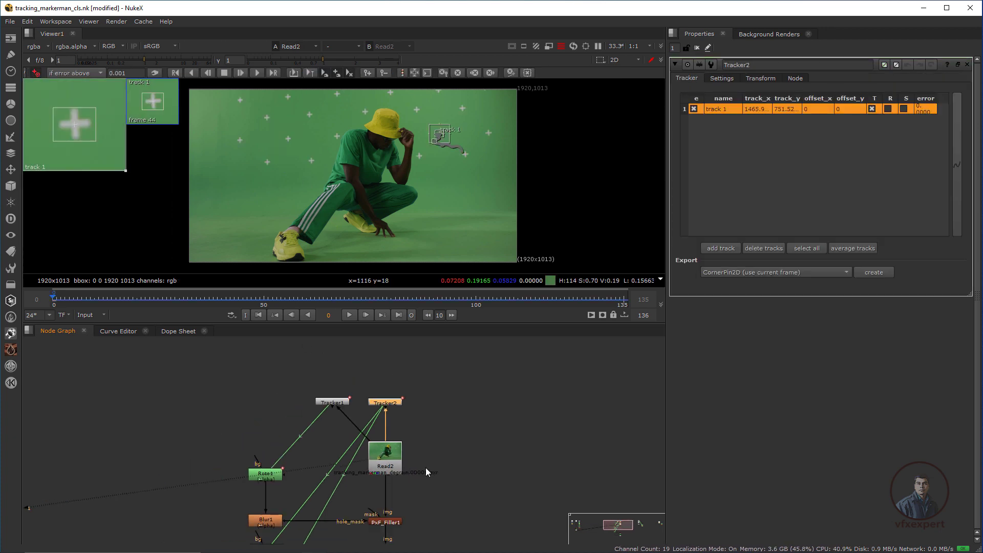
pyautogui.moveTo(424, 467); pyautogui.dragTo(417, 384, button='middle')
pyautogui.click(268, 388)
pyautogui.doubleClick(270, 389)
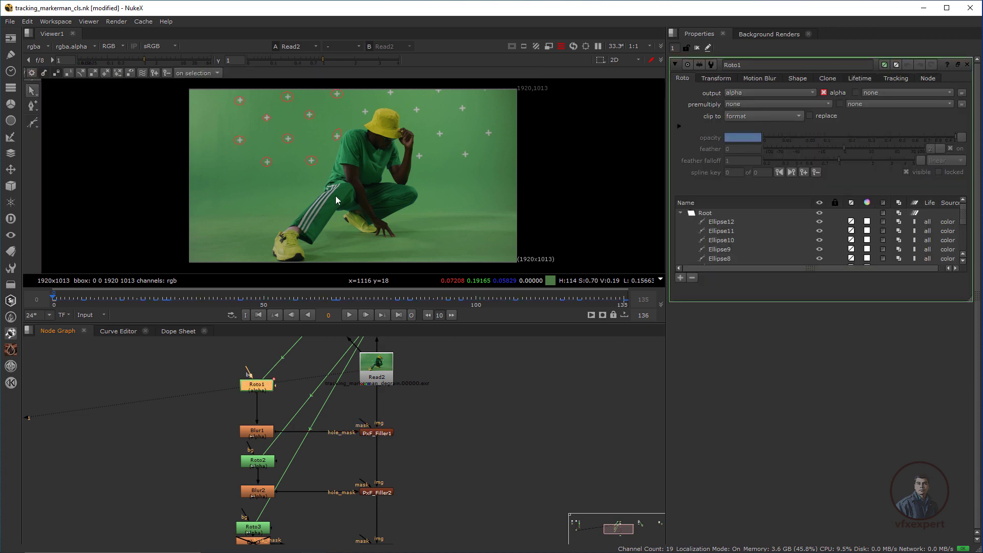
pyautogui.doubleClick(266, 465)
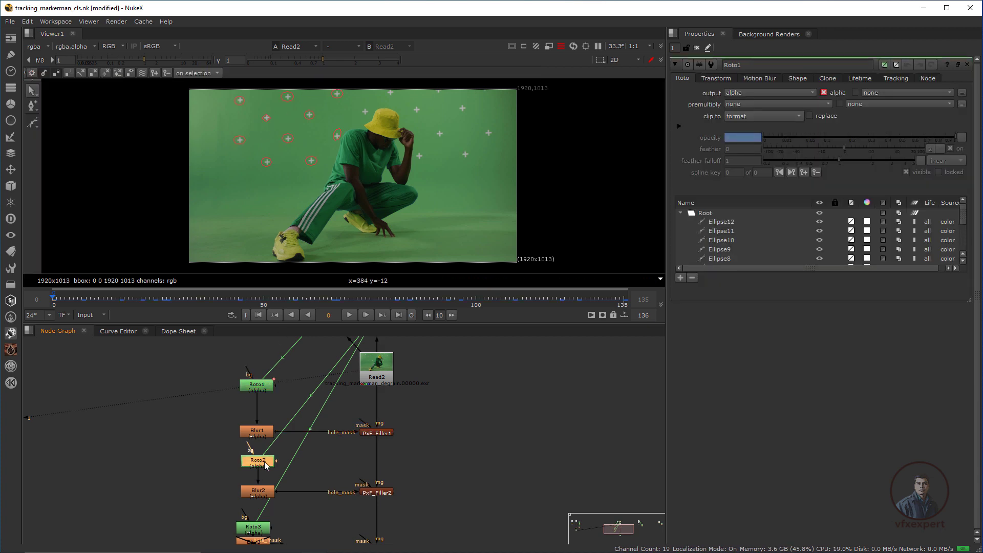
pyautogui.moveTo(265, 540); pyautogui.dragTo(273, 479, button='middle')
pyautogui.doubleClick(270, 469)
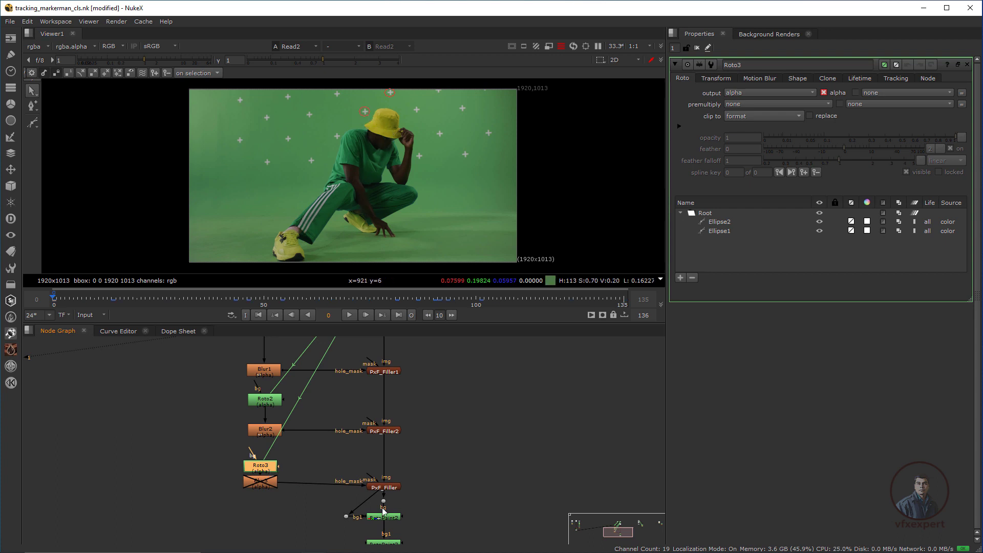
# Select Crop1 below RotoPaint3 and display its output in the viewer.
pyautogui.moveTo(383, 511); pyautogui.dragTo(359, 458, button='middle')
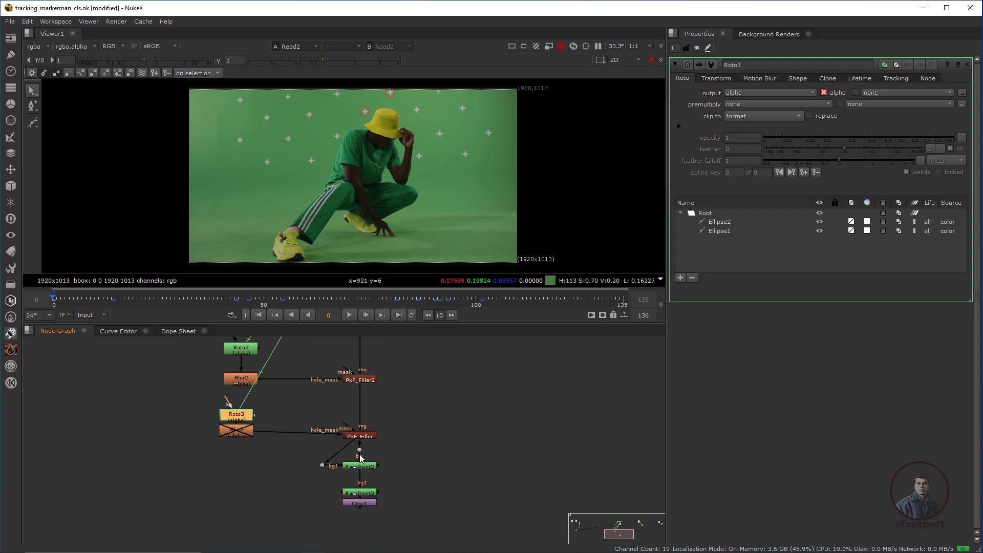
pyautogui.click(368, 492)
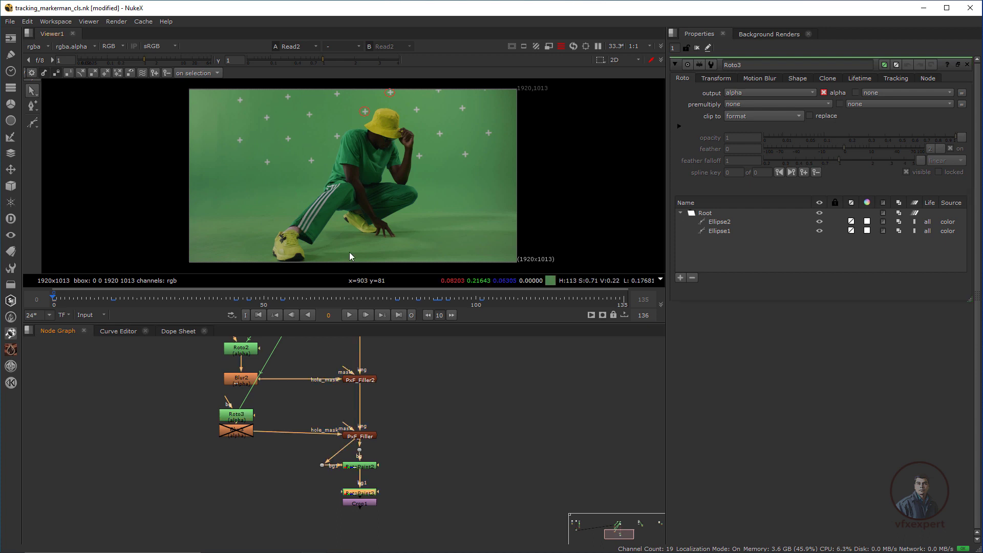
pyautogui.scroll(4, 373, 122)
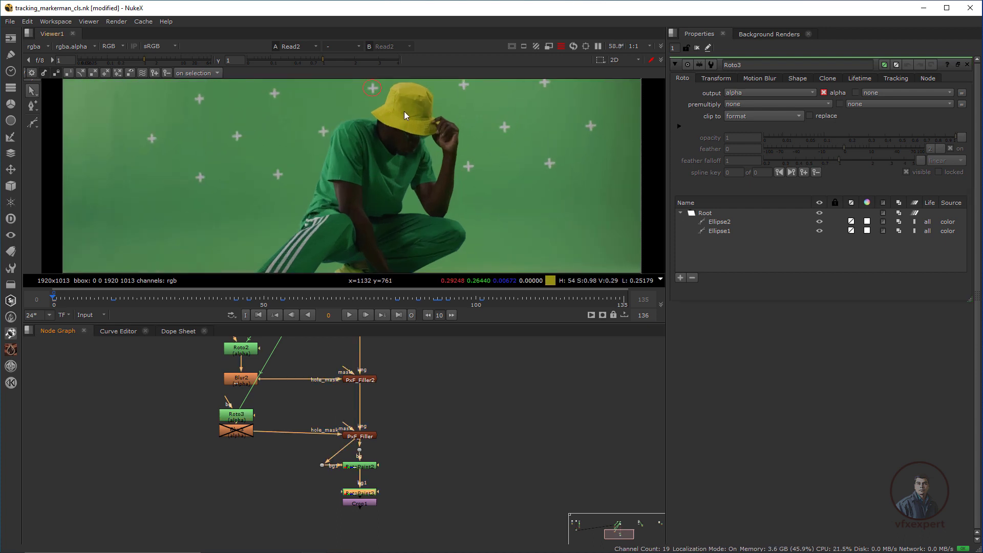
pyautogui.click(368, 502)
pyautogui.press('1')
pyautogui.scroll(-5, 382, 201)
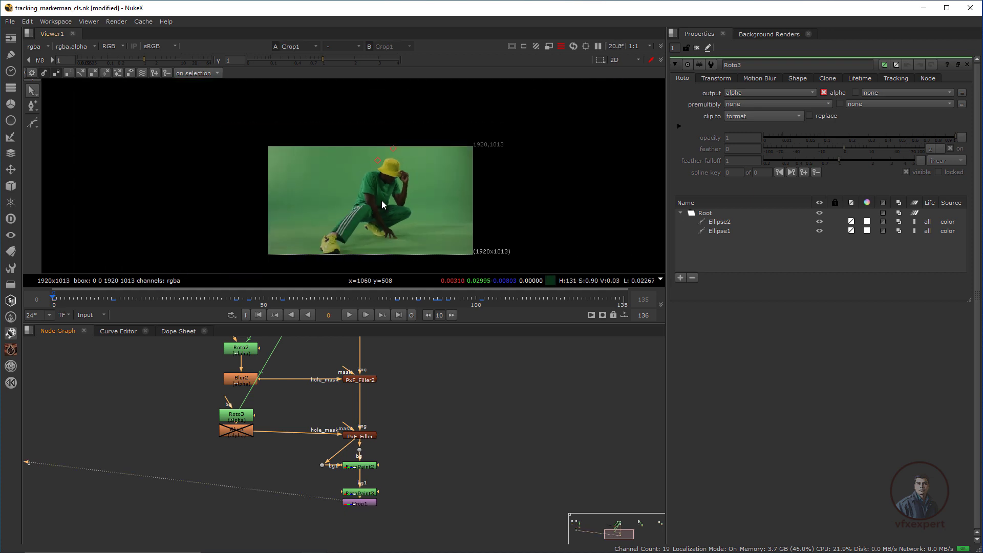
# Set the playback out point to frame 49 and play the cleaned green-screen shot over frames 1–49.
pyautogui.click(697, 47)
pyautogui.scroll(2, 342, 177)
pyautogui.scroll(2, 358, 169)
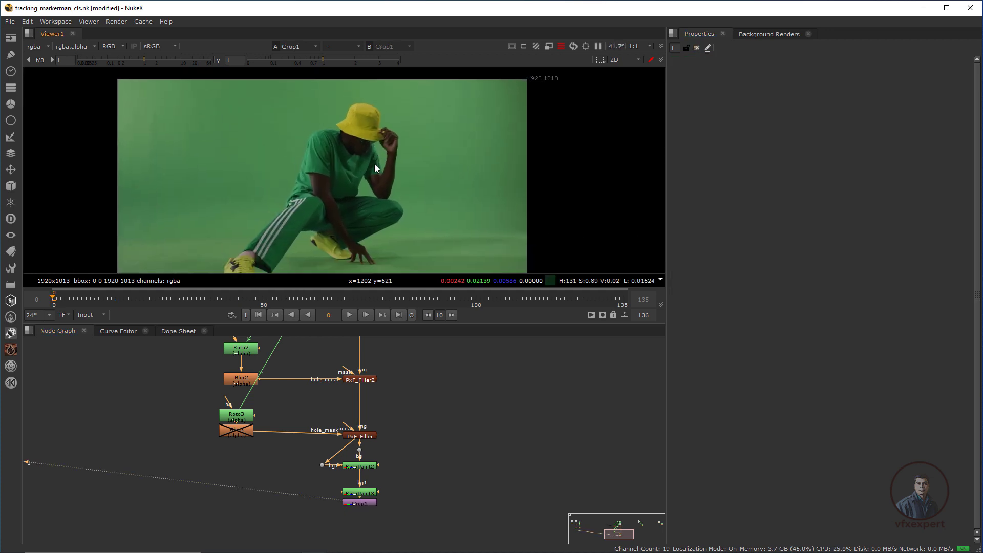
pyautogui.scroll(-1, 374, 166)
pyautogui.click(349, 315)
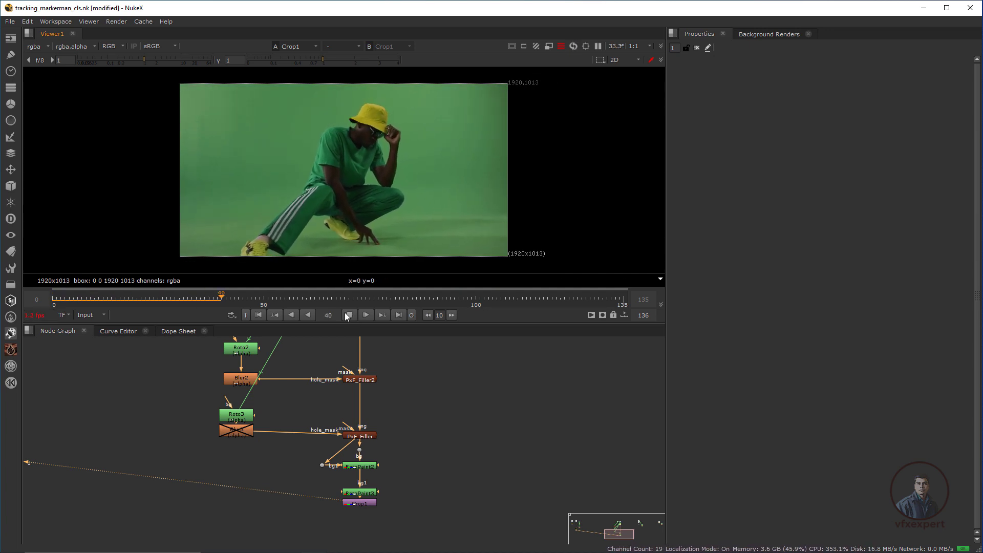
pyautogui.click(346, 313)
pyautogui.click(411, 315)
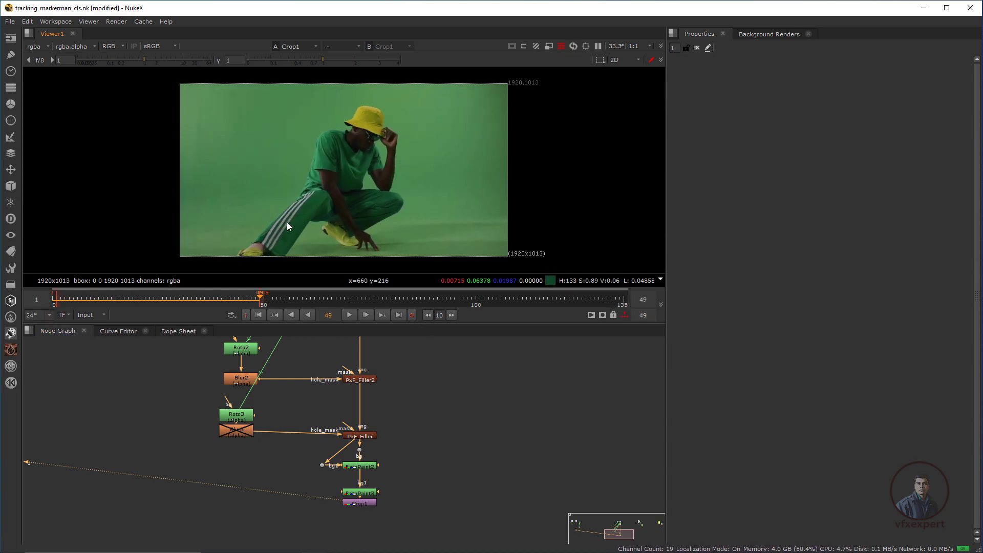
pyautogui.click(259, 315)
pyautogui.click(350, 316)
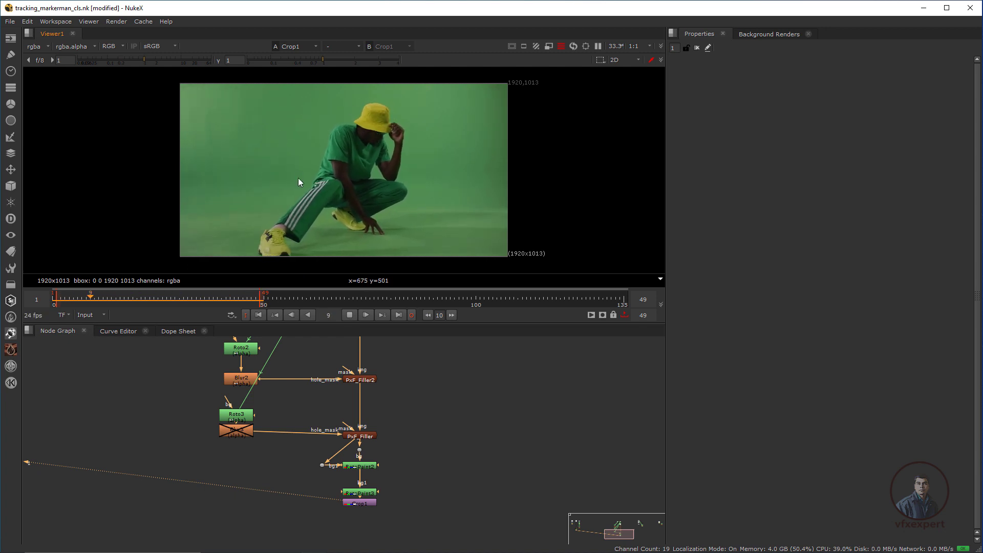
pyautogui.click(350, 316)
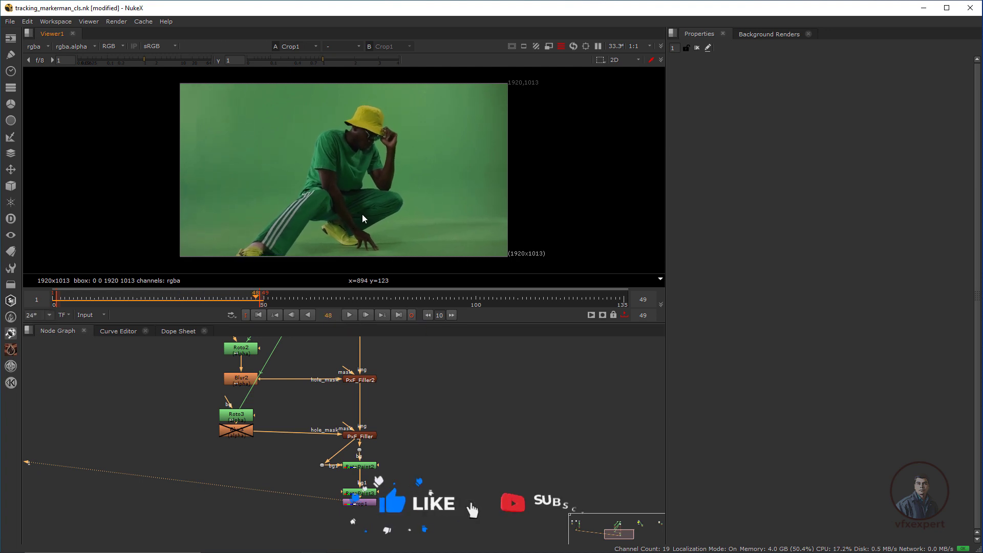
# Pan the Node Graph to the face footage nodes and select Read3.
pyautogui.scroll(-6, 394, 385)
pyautogui.moveTo(512, 366); pyautogui.dragTo(431, 431, button='middle')
pyautogui.scroll(6, 410, 461)
pyautogui.click(348, 401)
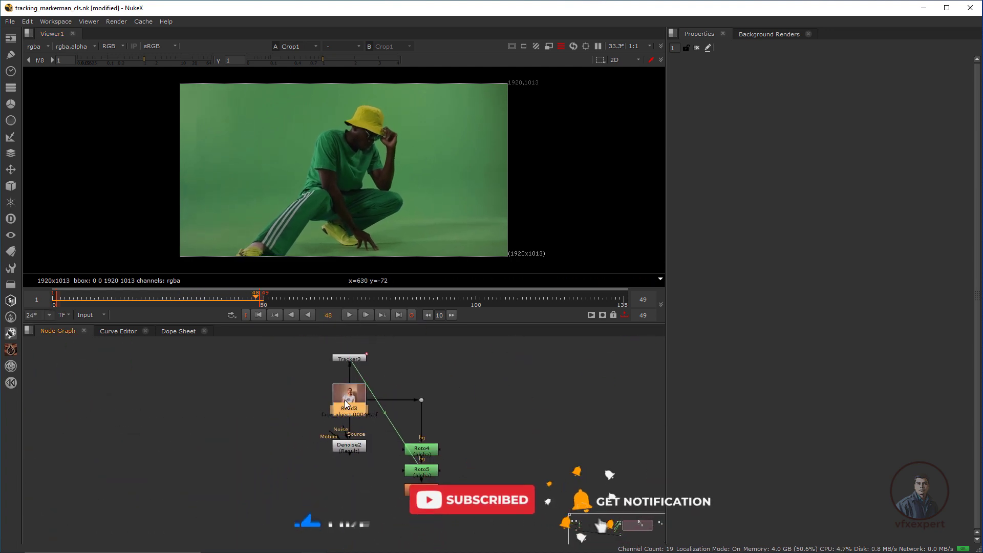
# View the dotted face footage at frame 1 and open the Read3 and Tracker3 properties.
pyautogui.press('1')
pyautogui.scroll(4, 370, 141)
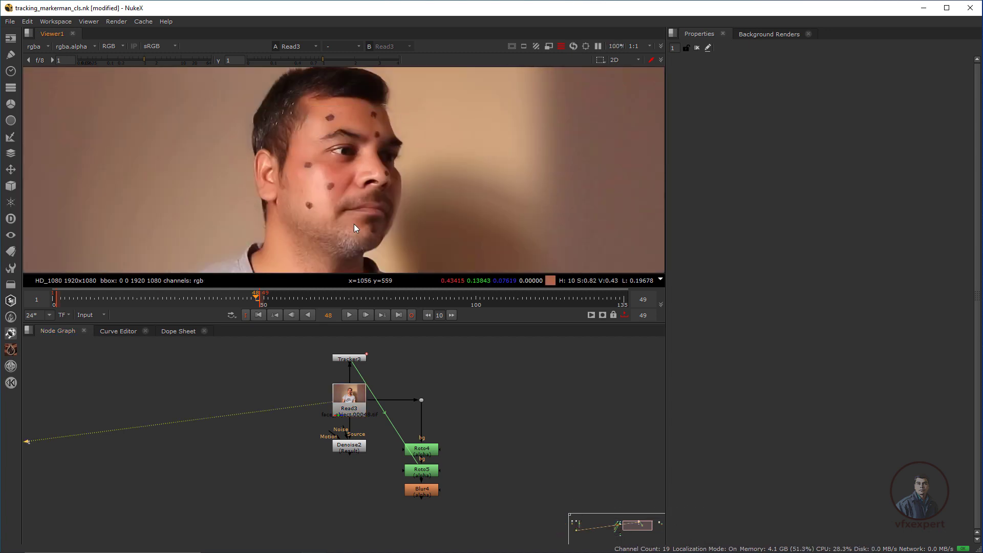
pyautogui.click(259, 316)
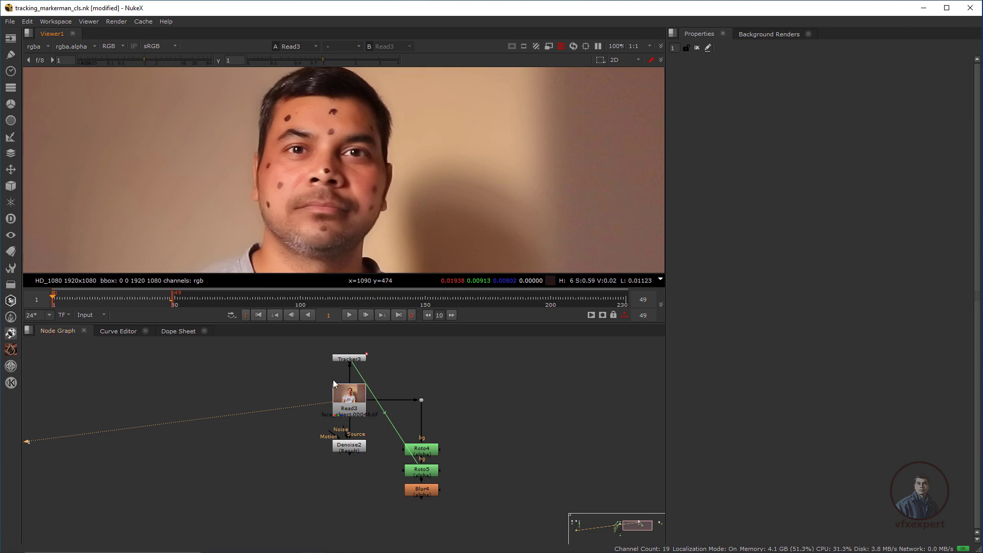
pyautogui.moveTo(351, 385); pyautogui.dragTo(315, 373, button='middle')
pyautogui.doubleClick(314, 381)
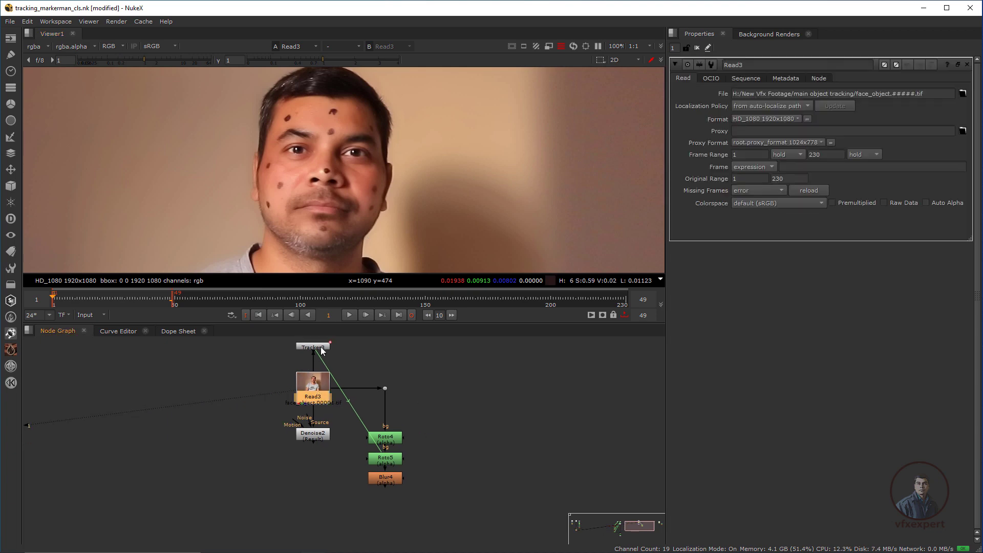
pyautogui.doubleClick(312, 347)
pyautogui.scroll(4, 348, 160)
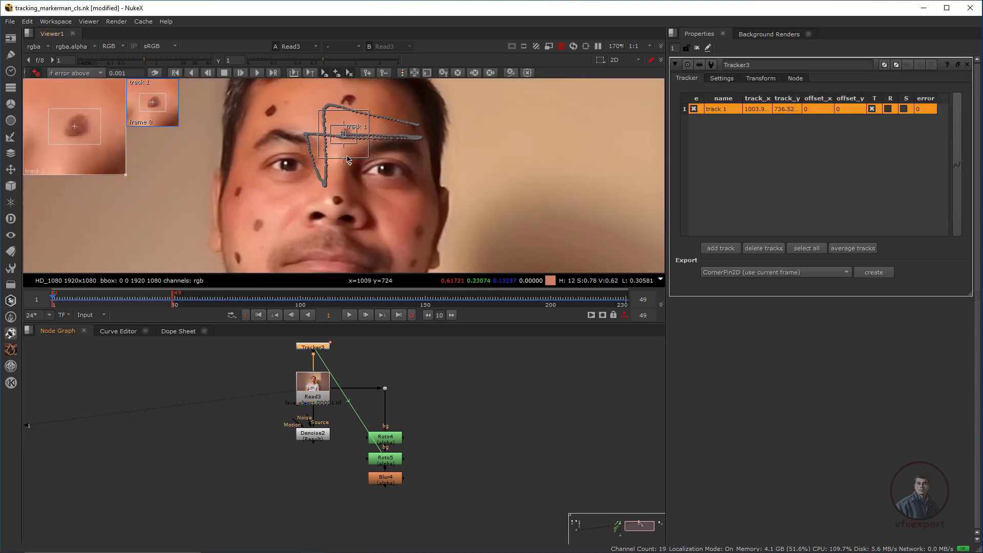
pyautogui.scroll(-2, 348, 160)
# Open Roto4 and Roto5 to check their tracked ellipses on the face markers.
pyautogui.moveTo(393, 394); pyautogui.dragTo(376, 364, button='middle')
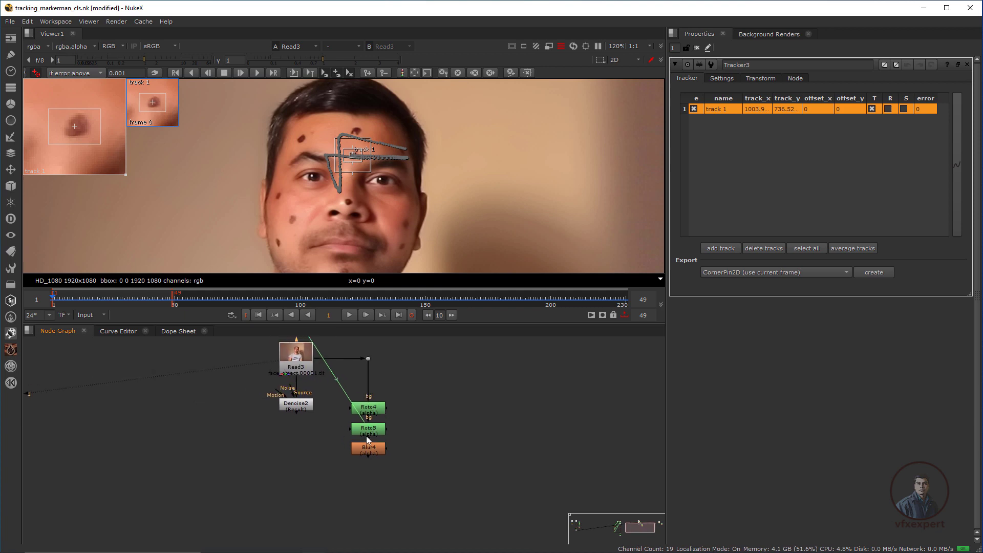
pyautogui.click(369, 411)
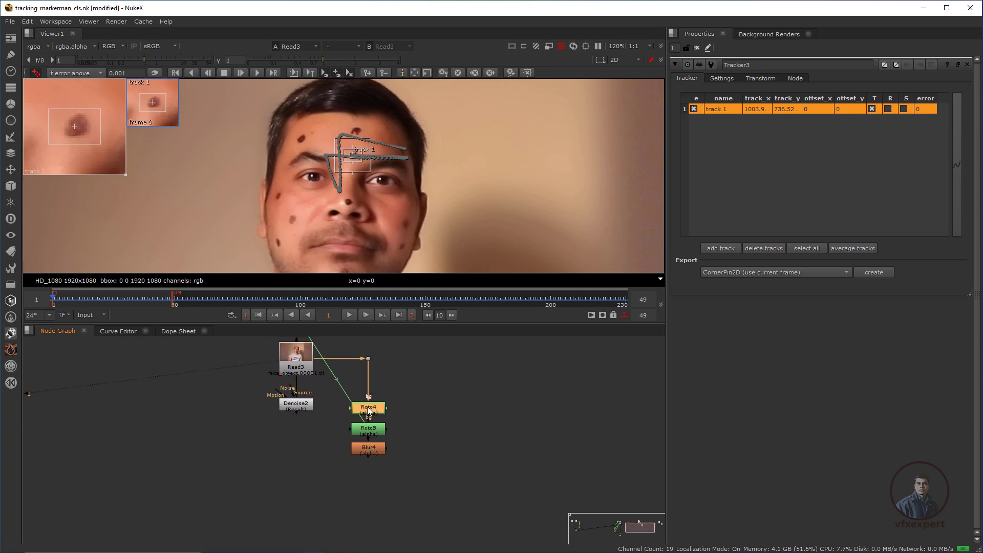
pyautogui.doubleClick(368, 411)
pyautogui.scroll(4, 345, 142)
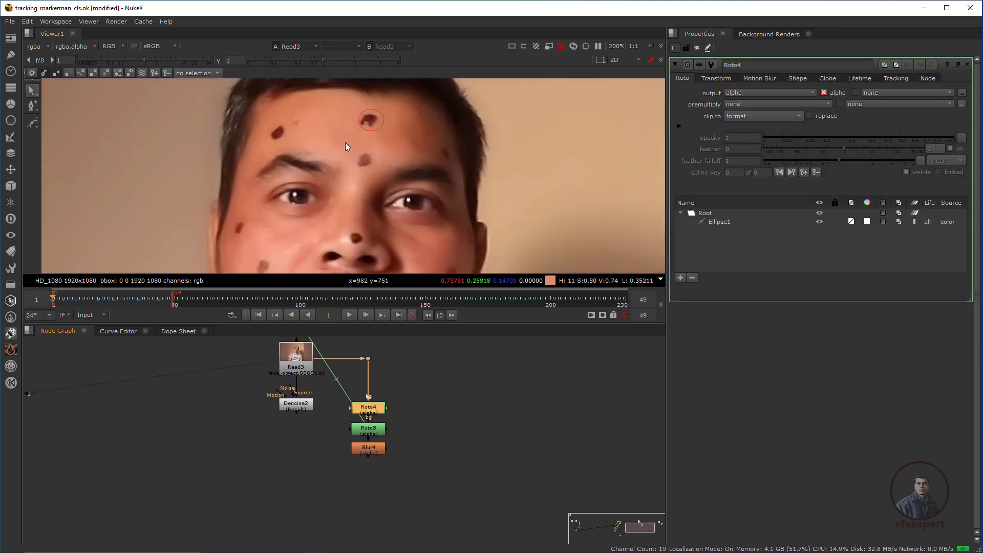
pyautogui.click(380, 128)
pyautogui.click(369, 429)
pyautogui.doubleClick(369, 429)
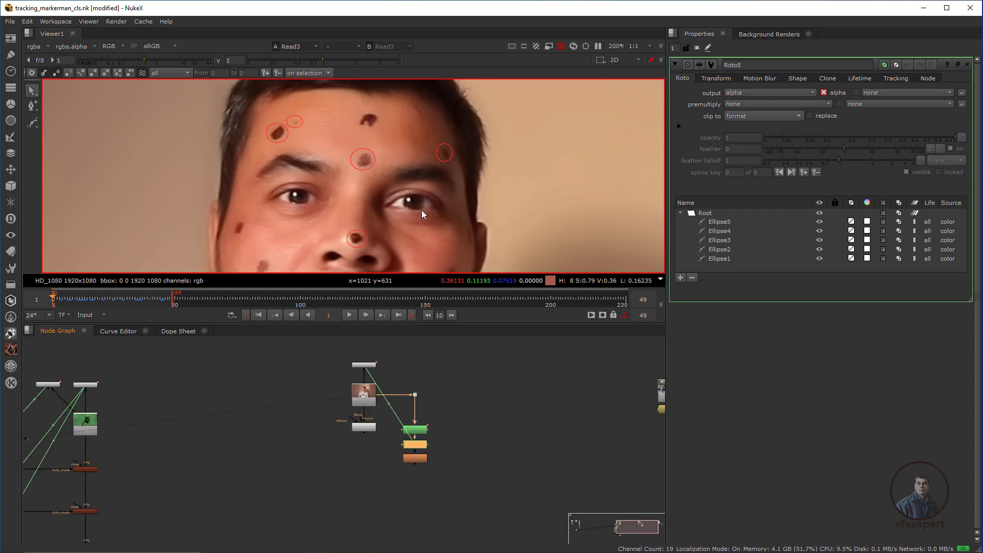
# Add a PxF_Filler node by searching 'fill'.
pyautogui.press('Tab')
pyautogui.write('fill')
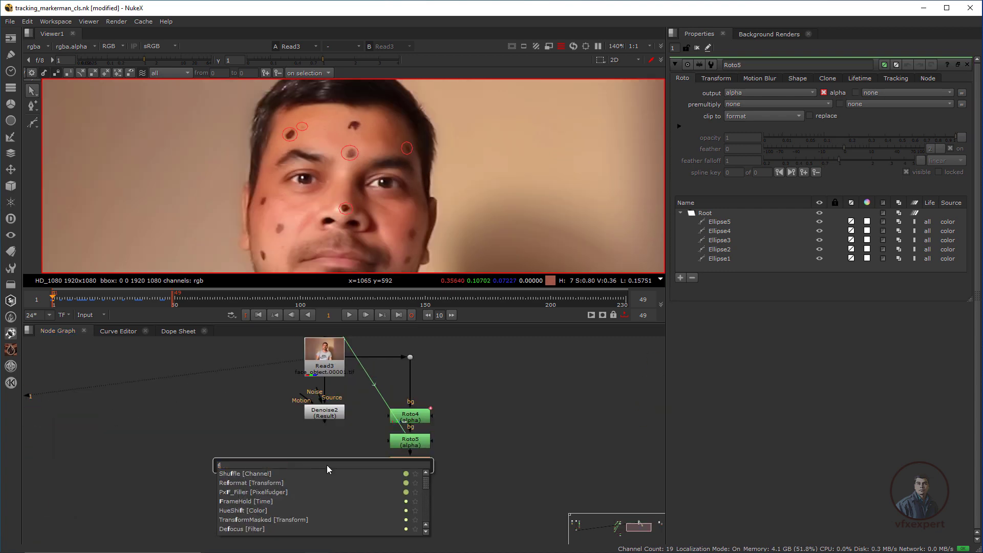
pyautogui.click(264, 473)
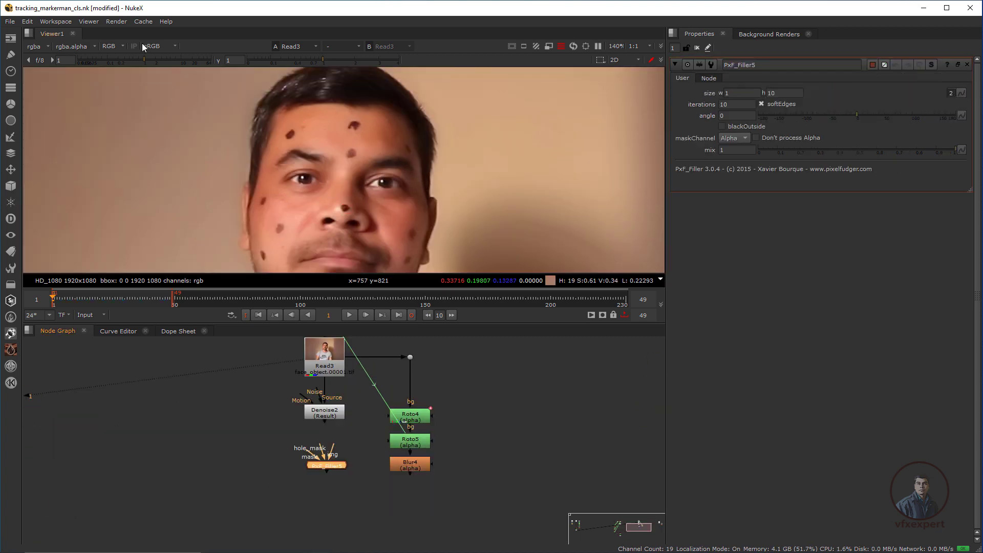
# Wire PxF_Filler5's image to Denoise2 and hole mask to Blur4, then view its filled result.
pyautogui.scroll(-2, 336, 177)
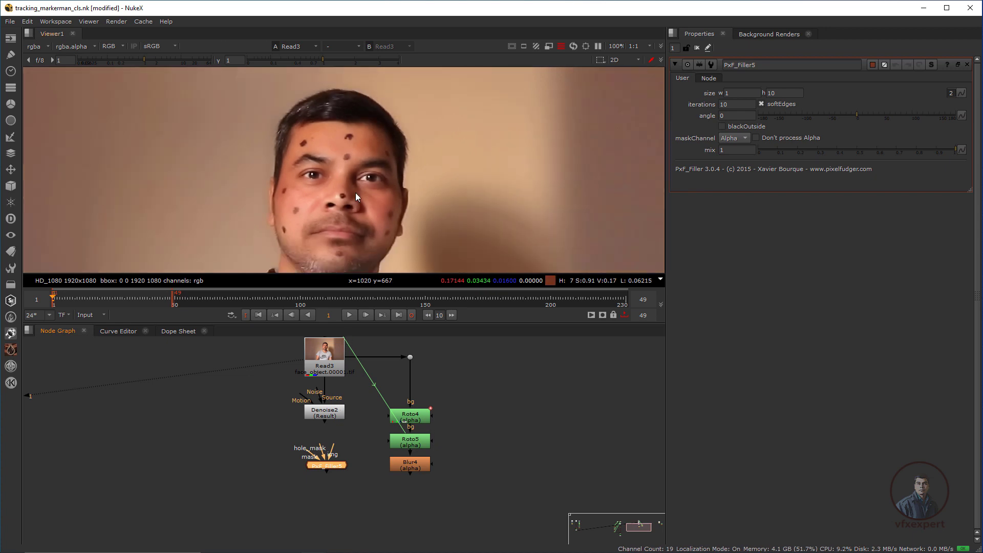
pyautogui.moveTo(327, 465); pyautogui.dragTo(324, 415)
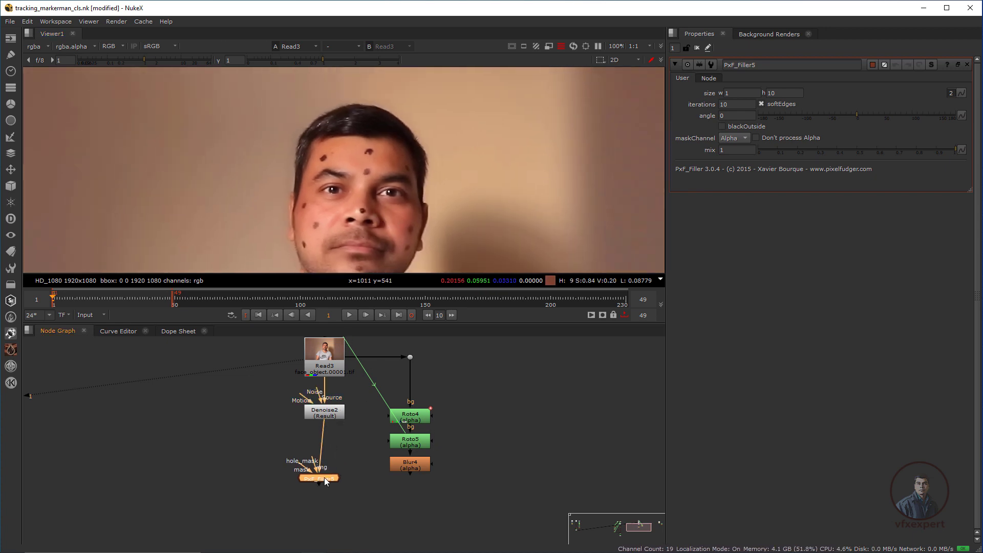
pyautogui.moveTo(324, 477)
pyautogui.mouseDown()
pyautogui.moveTo(416, 471)
pyautogui.moveTo(330, 475)
pyautogui.moveTo(330, 463)
pyautogui.mouseUp()
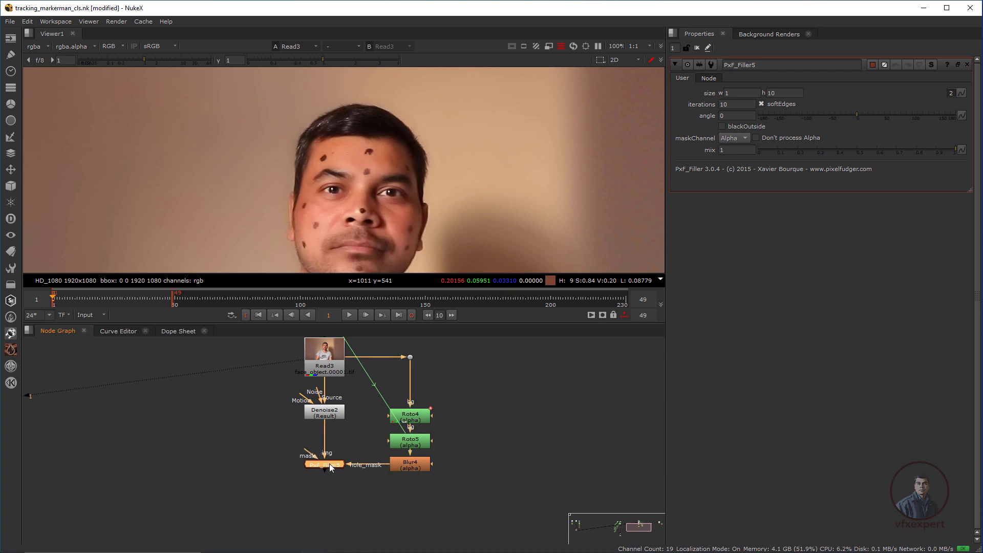
pyautogui.press('1')
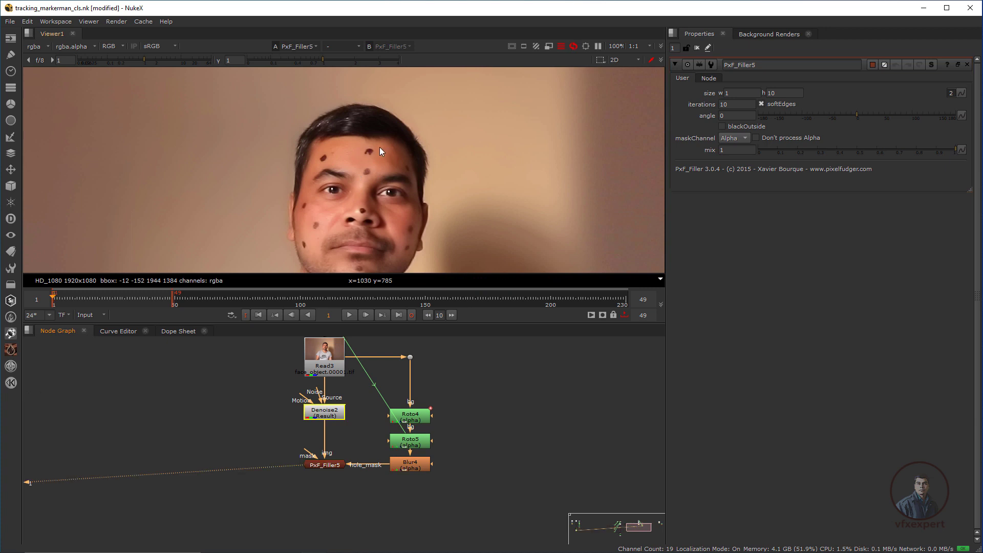
pyautogui.scroll(5, 379, 146)
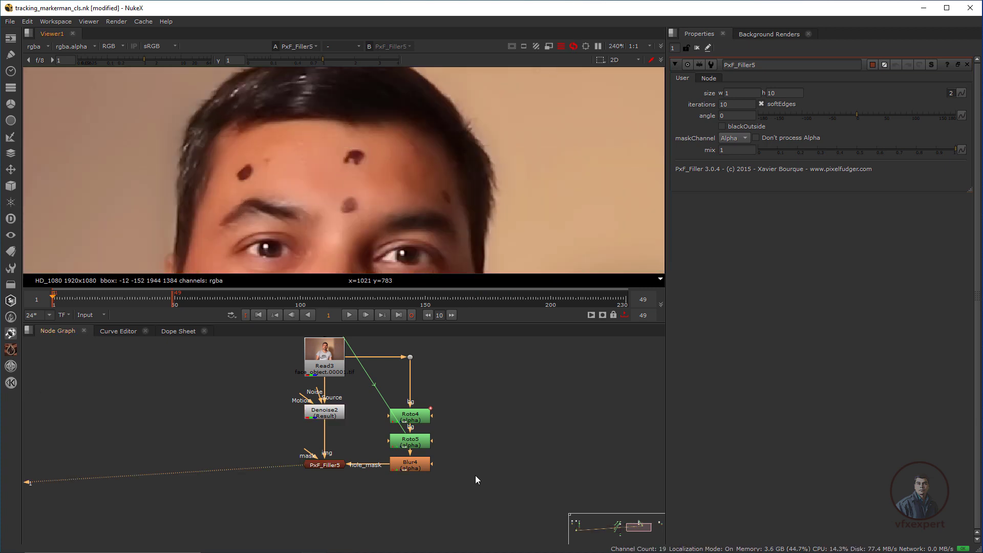
# Disable Roto5, inspect the forehead fill in the blue channel, then select PxF_Filler5.
pyautogui.click(415, 445)
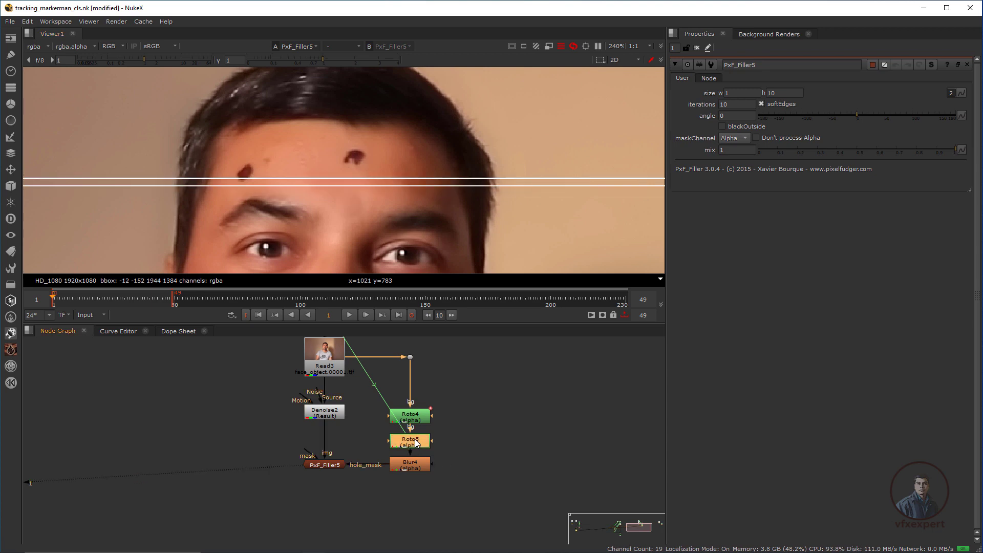
pyautogui.press('d')
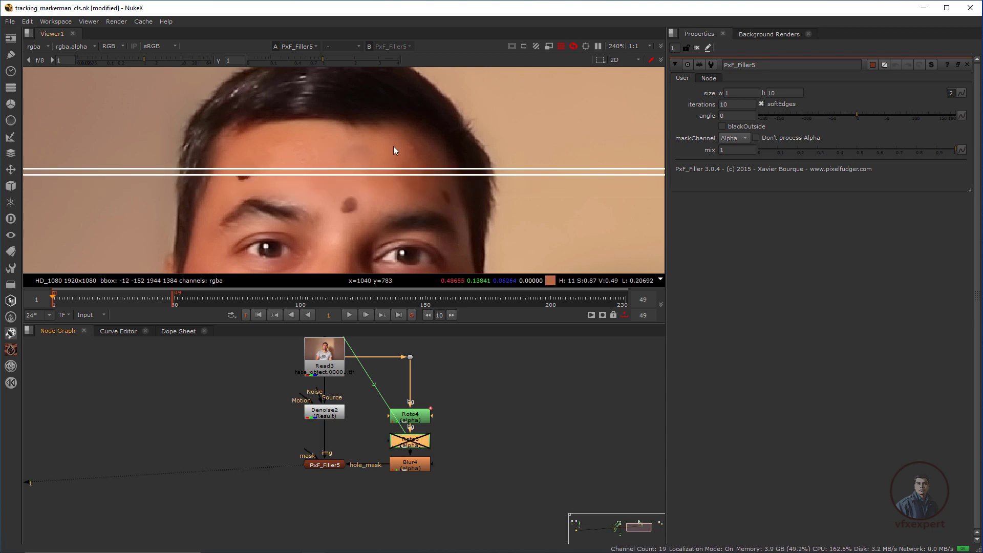
pyautogui.scroll(2, 372, 146)
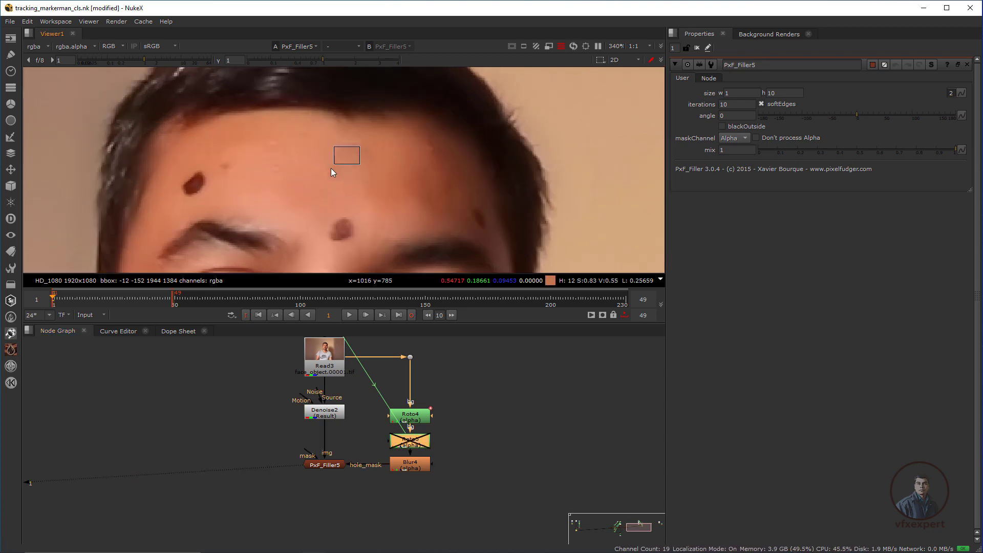
pyautogui.press('b')
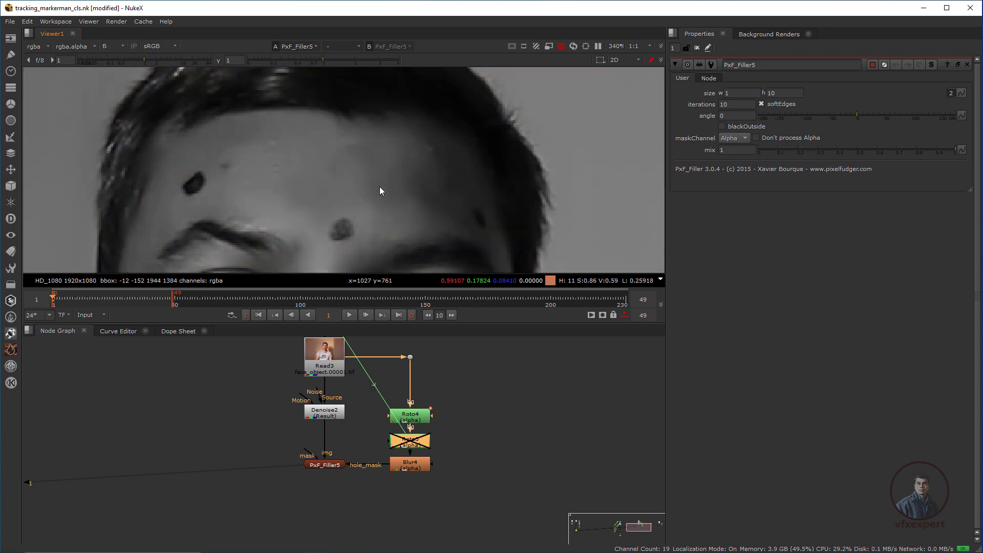
pyautogui.press('b')
pyautogui.press('b')
pyautogui.press('b')
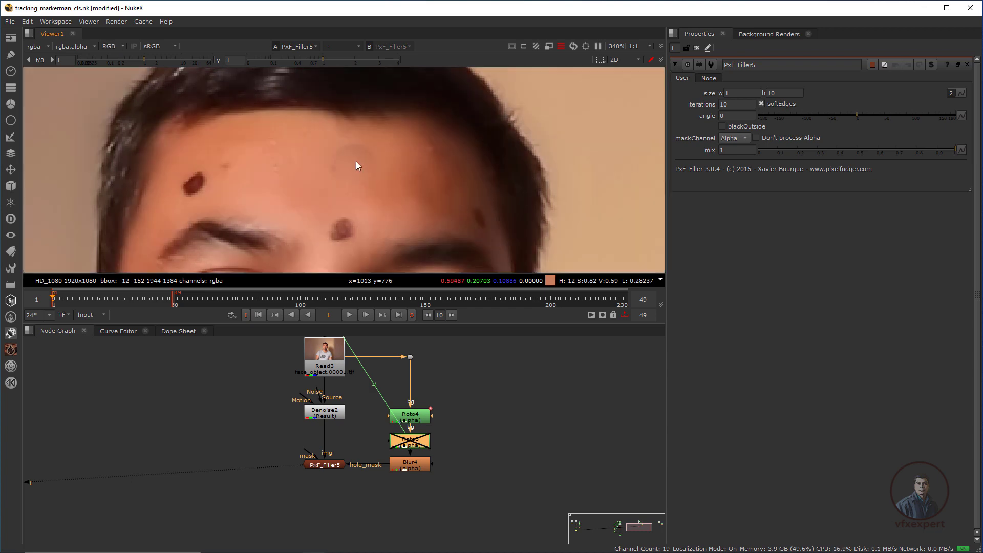
pyautogui.press('b')
pyautogui.scroll(1, 349, 156)
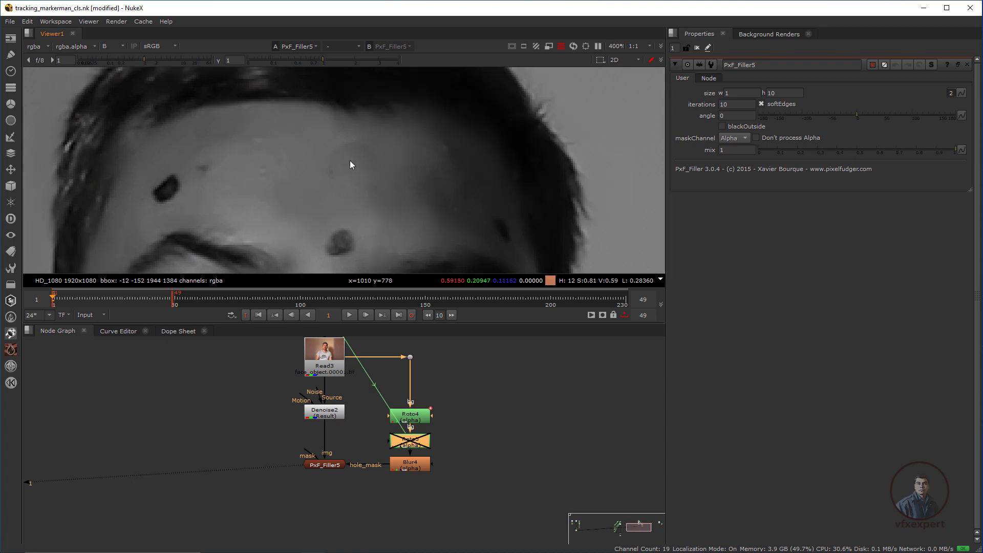
pyautogui.press('b')
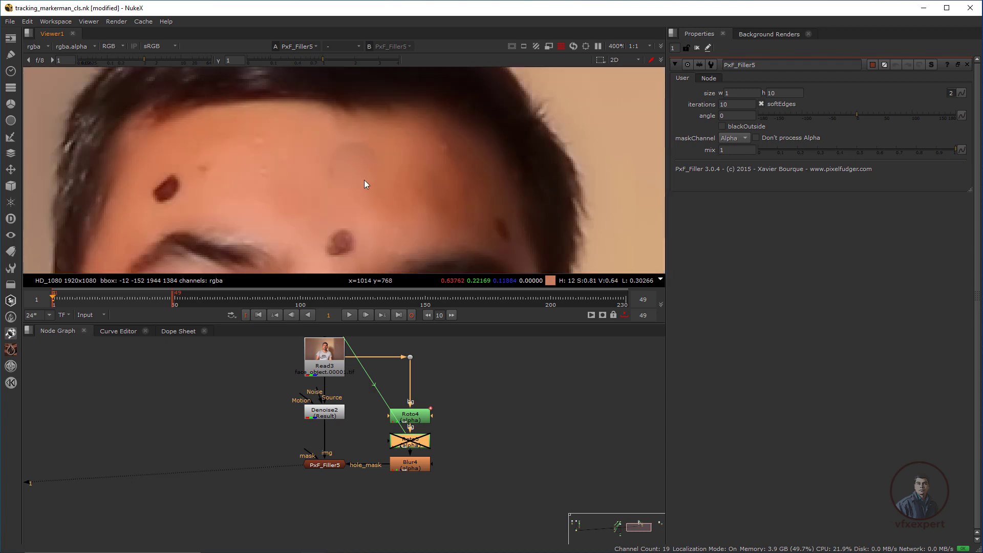
pyautogui.click(326, 464)
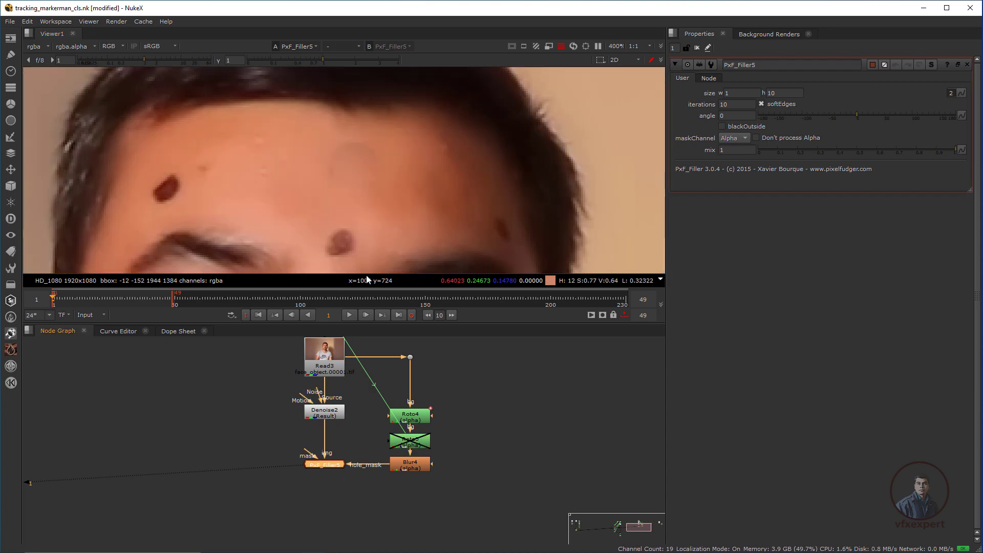
# Set PxF_Filler5's fill size to 2 by 5.
pyautogui.click(733, 94)
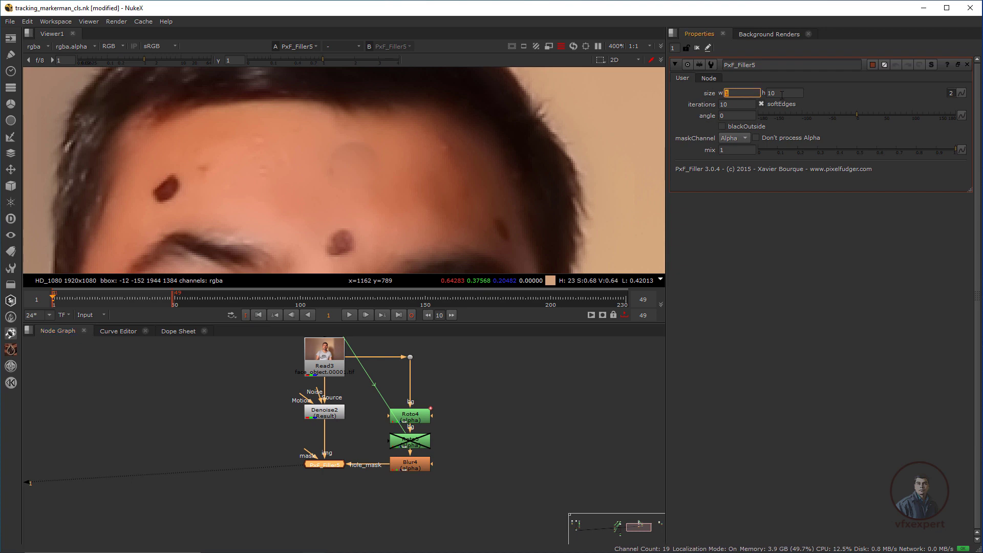
pyautogui.click(781, 94)
pyautogui.click(733, 92)
pyautogui.write('2')
pyautogui.press('Tab')
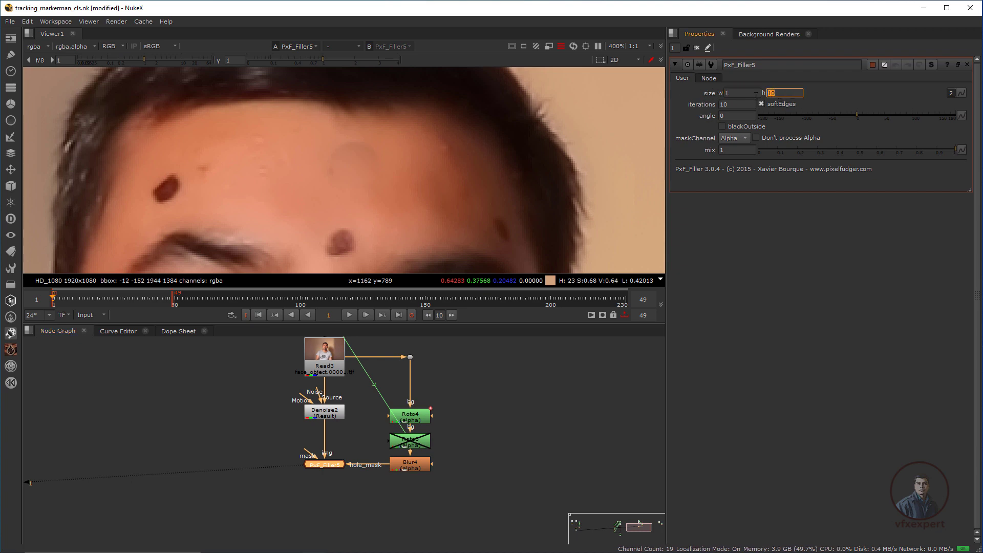
pyautogui.write('5')
pyautogui.press('Tab')
pyautogui.click(729, 194)
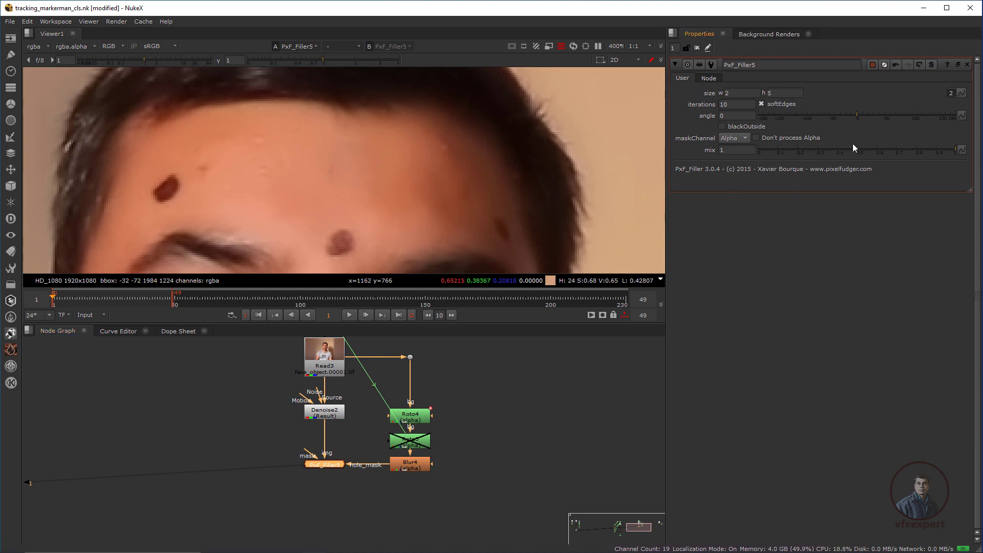
# Set PxF_Filler5's fill angle to 0.
pyautogui.click(833, 107)
pyautogui.moveTo(834, 106); pyautogui.dragTo(836, 108)
pyautogui.moveTo(732, 116); pyautogui.dragTo(666, 115)
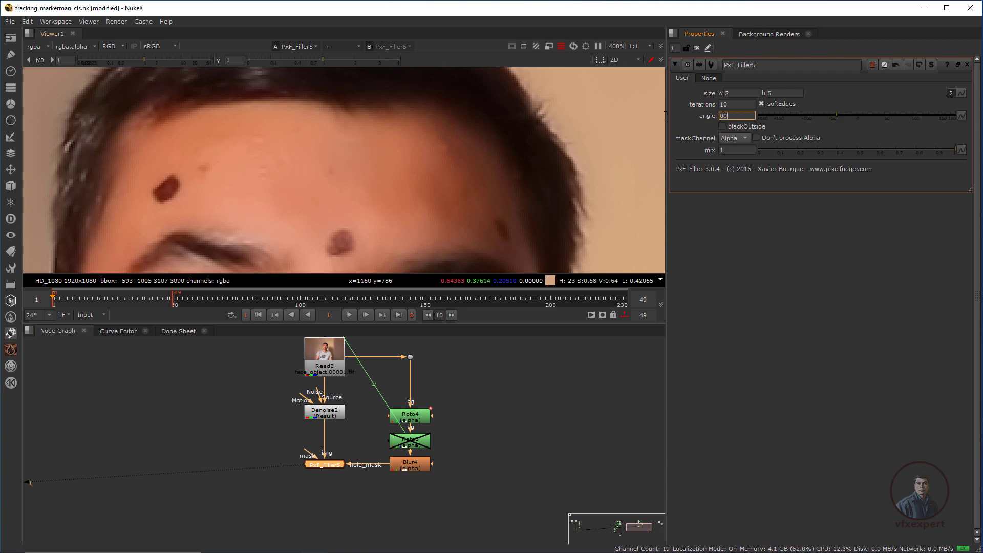
pyautogui.write('00')
pyautogui.press('Return')
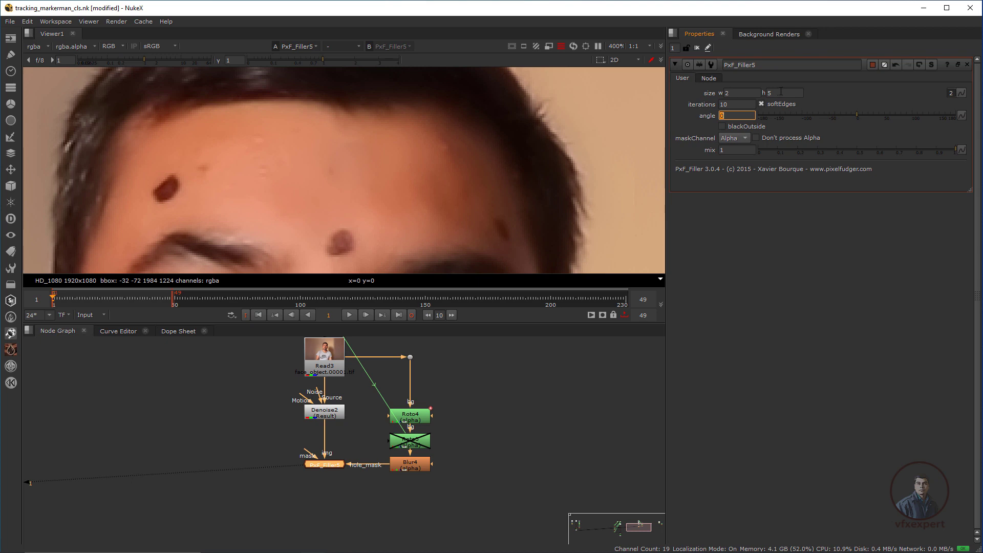
# Inspect the forehead markers' fill in the blue channel, then return to full colour.
pyautogui.scroll(-2, 356, 194)
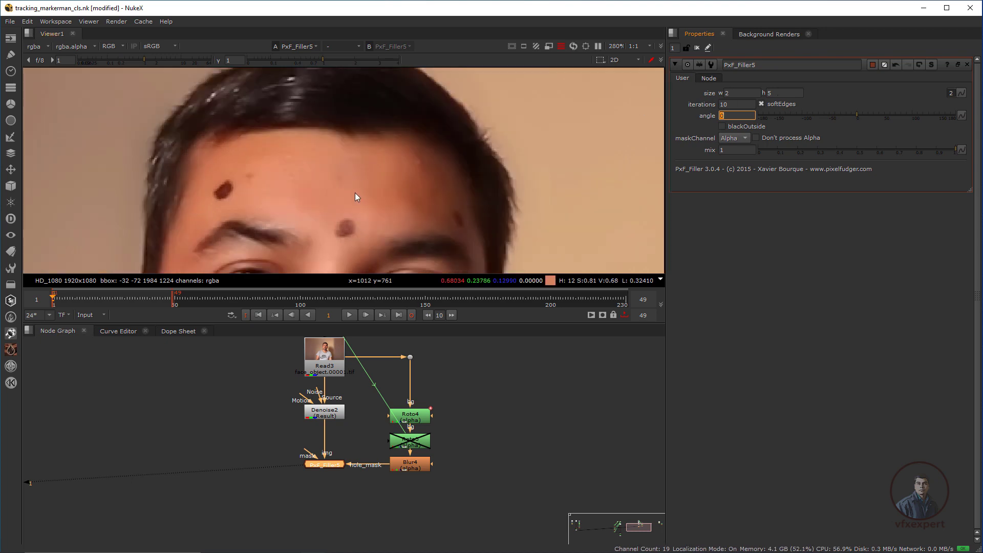
pyautogui.press('b')
pyautogui.scroll(3, 340, 174)
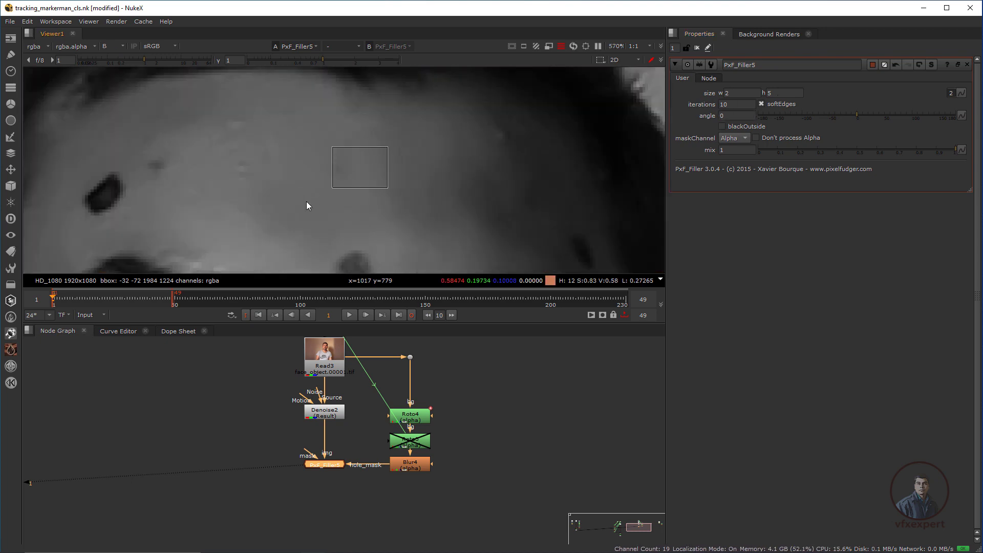
pyautogui.scroll(-7, 337, 158)
pyautogui.moveTo(311, 227); pyautogui.dragTo(333, 205, button='middle')
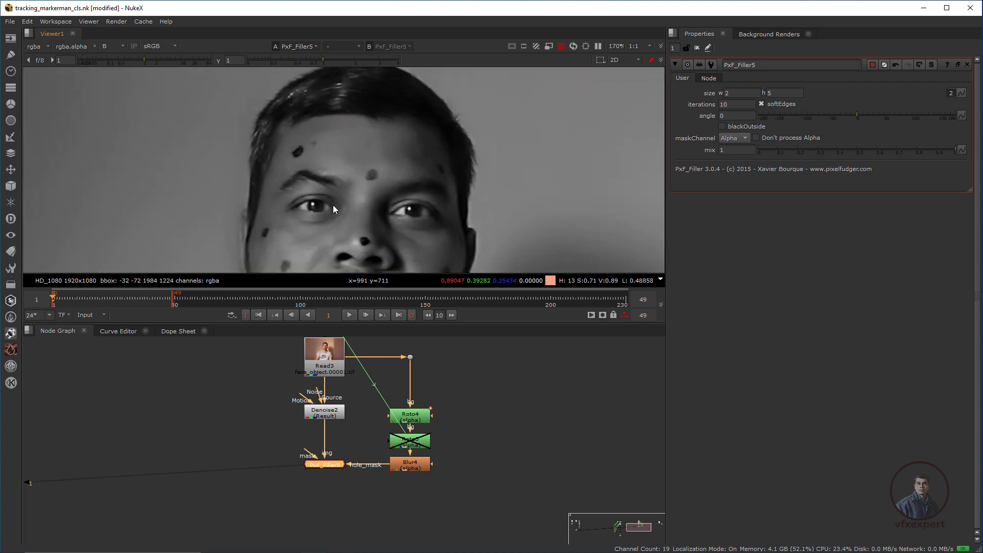
pyautogui.scroll(2, 333, 204)
pyautogui.press('b')
pyautogui.scroll(-3, 373, 175)
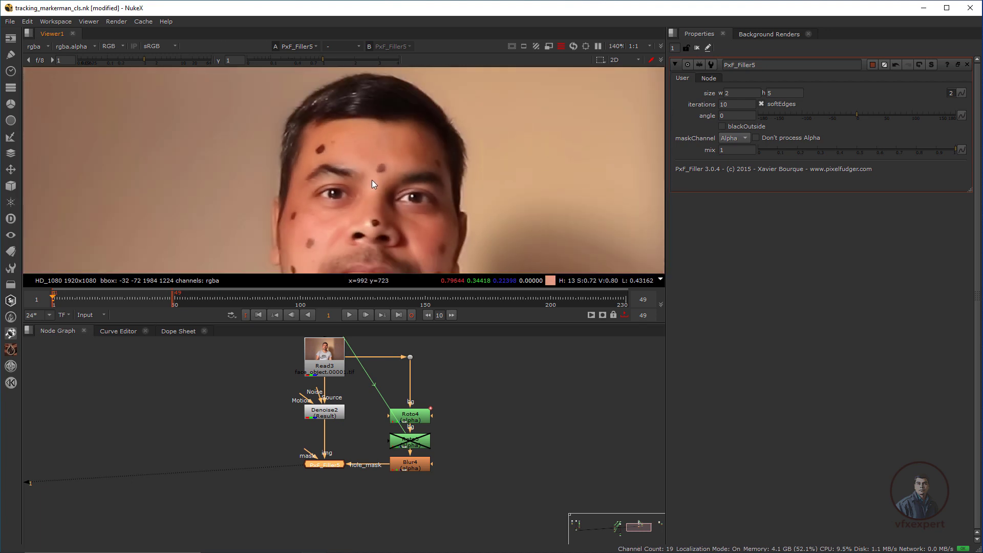
# Check a later frame of the face clip, then return to frame 1.
pyautogui.click(106, 297)
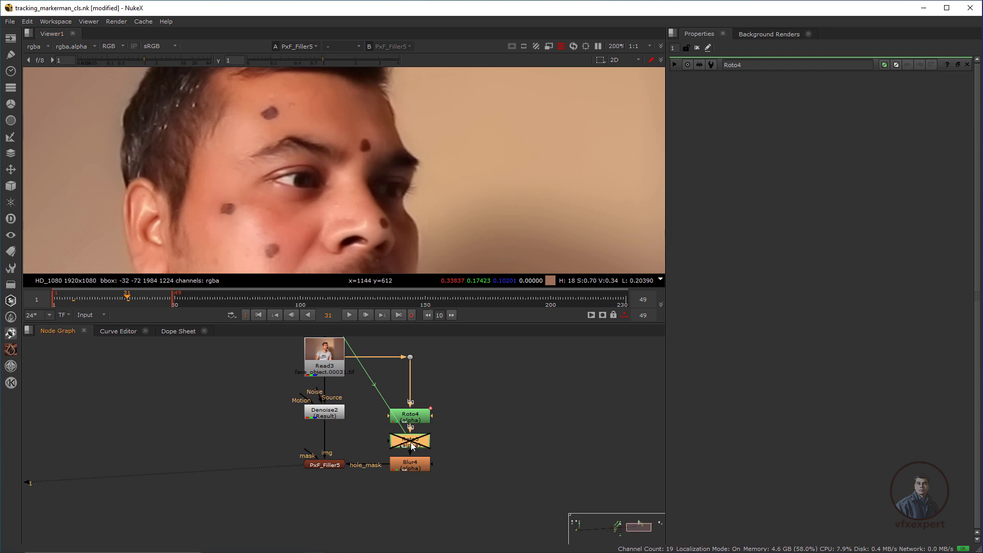
pyautogui.scroll(-3, 393, 164)
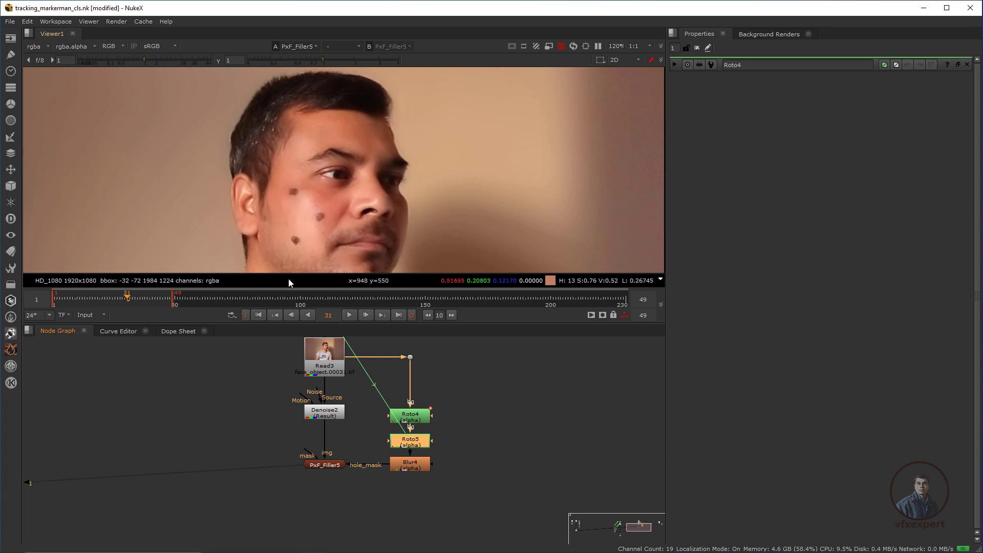
pyautogui.click(259, 314)
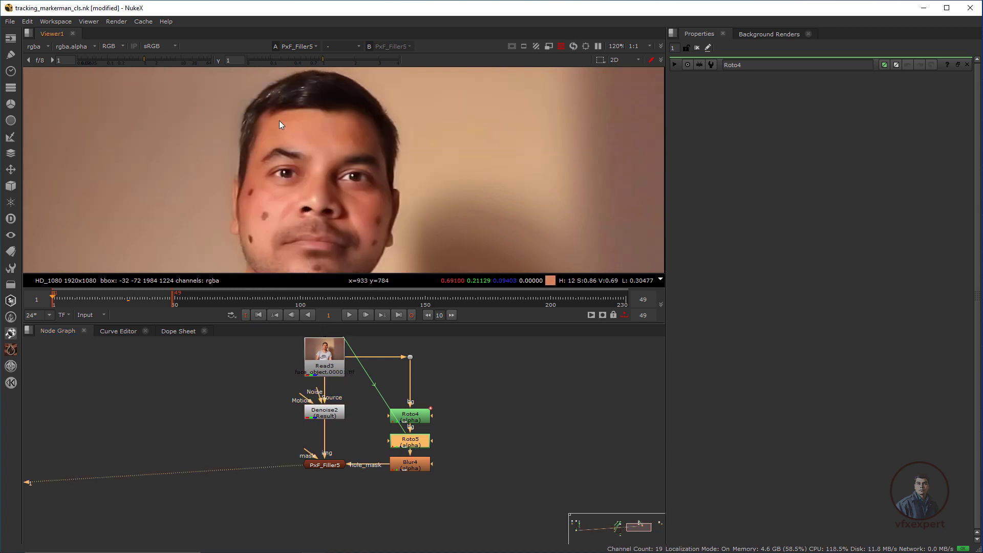
pyautogui.scroll(-2, 346, 214)
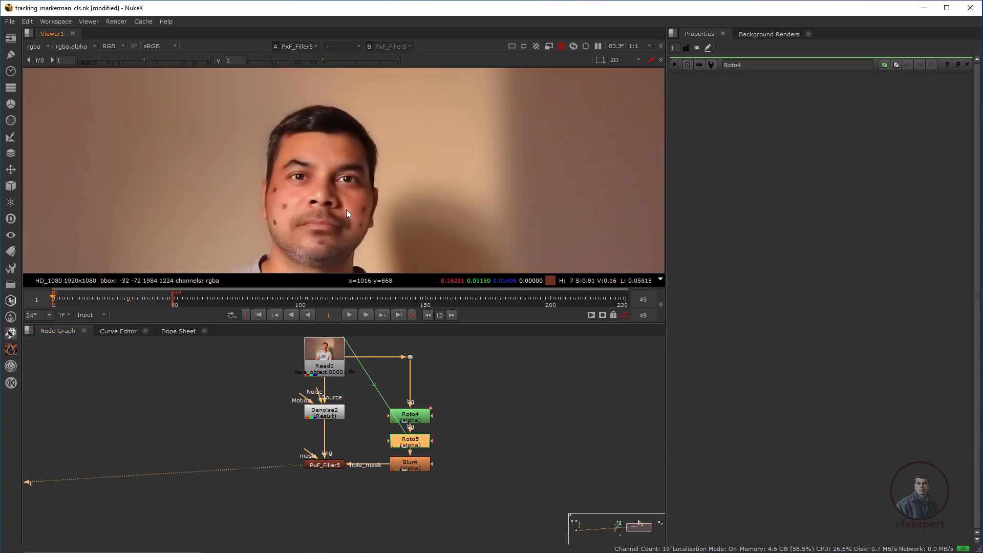
pyautogui.scroll(-1, 398, 192)
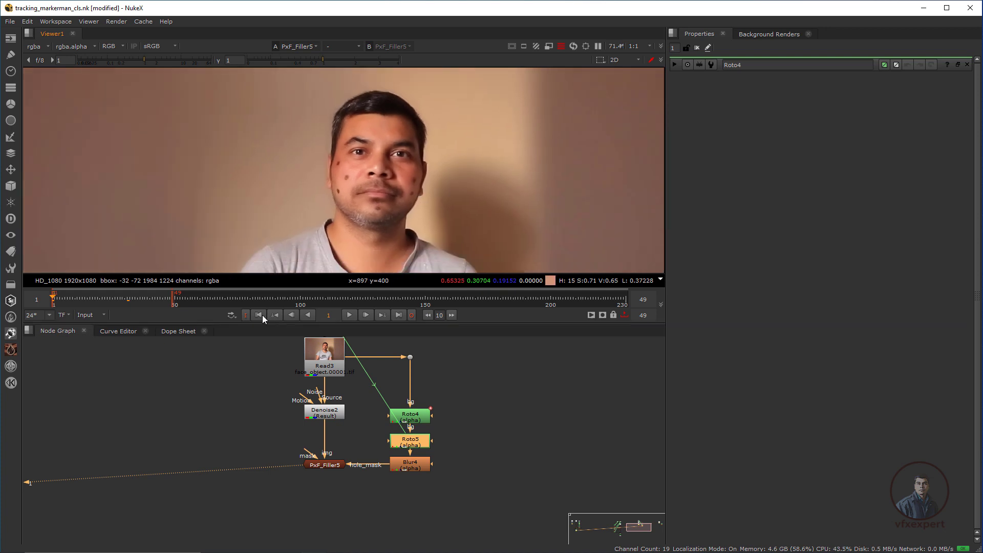
# Play the face clip, comparing original Read3 (1) against cleaned PxF_Filler5 (2), then stop.
pyautogui.click(452, 373)
pyautogui.press('1')
pyautogui.press('2')
pyautogui.click(349, 316)
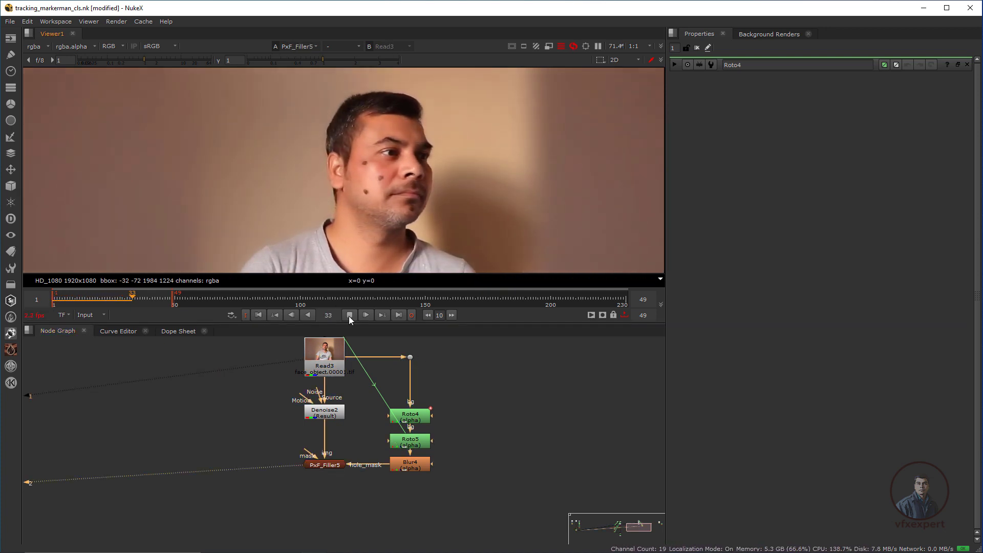
pyautogui.click(348, 316)
pyautogui.press('1')
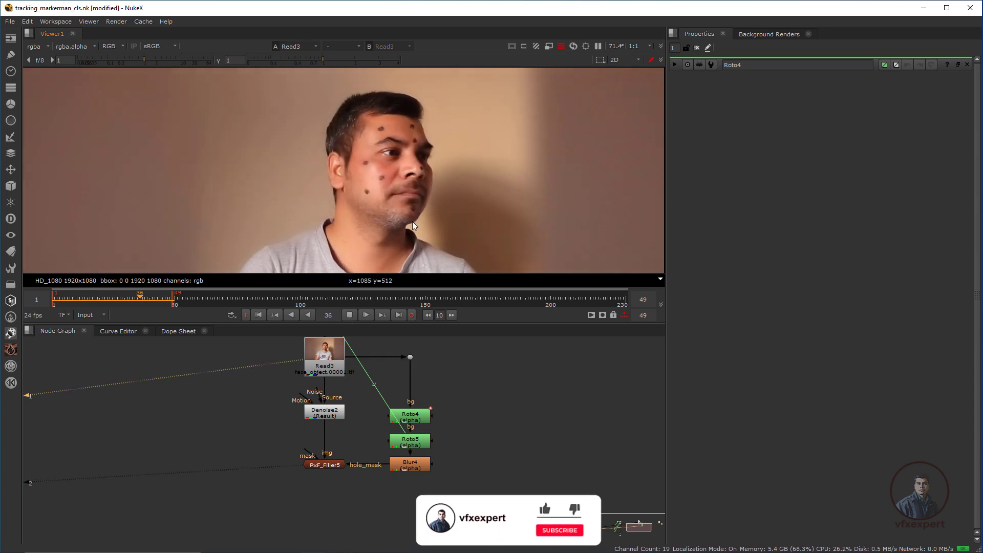
pyautogui.press('2')
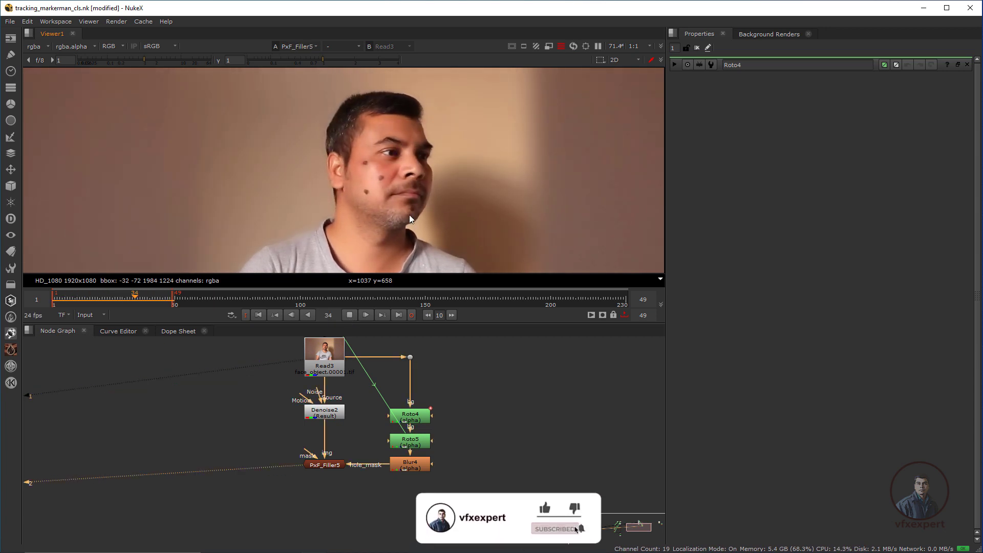
pyautogui.click(348, 316)
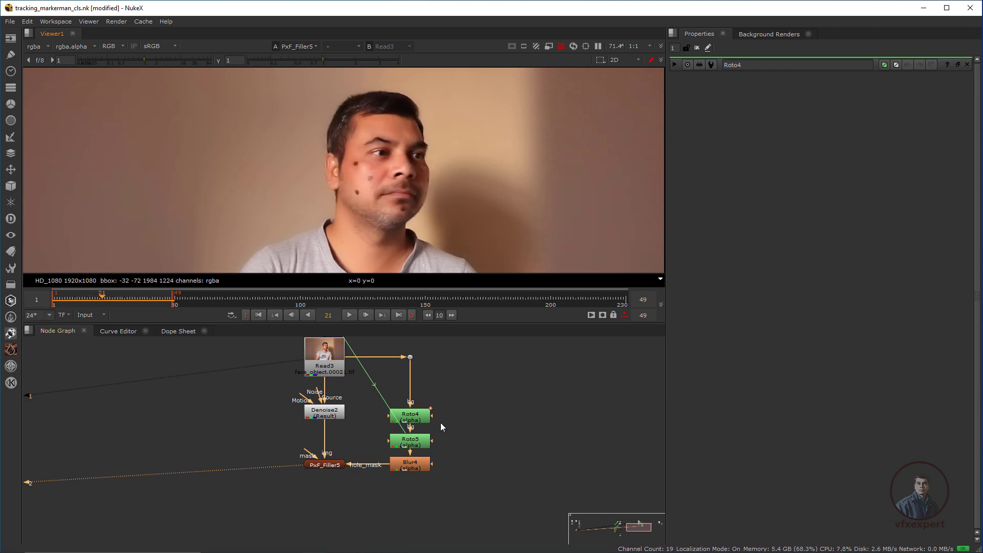
pyautogui.scroll(-3, 447, 415)
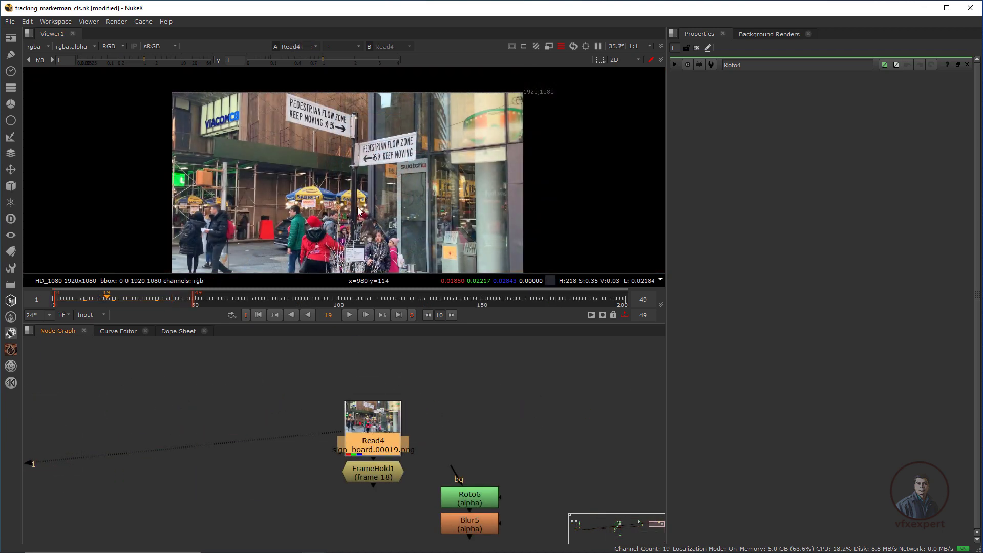
# View FrameHold1's sign-board plate and confirm it holds frame 18.
pyautogui.click(390, 475)
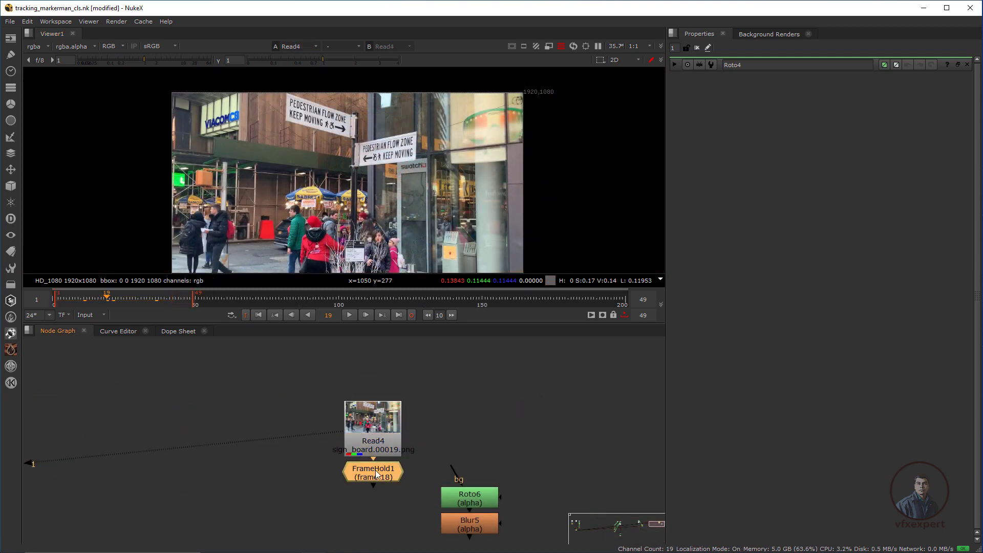
pyautogui.press('1')
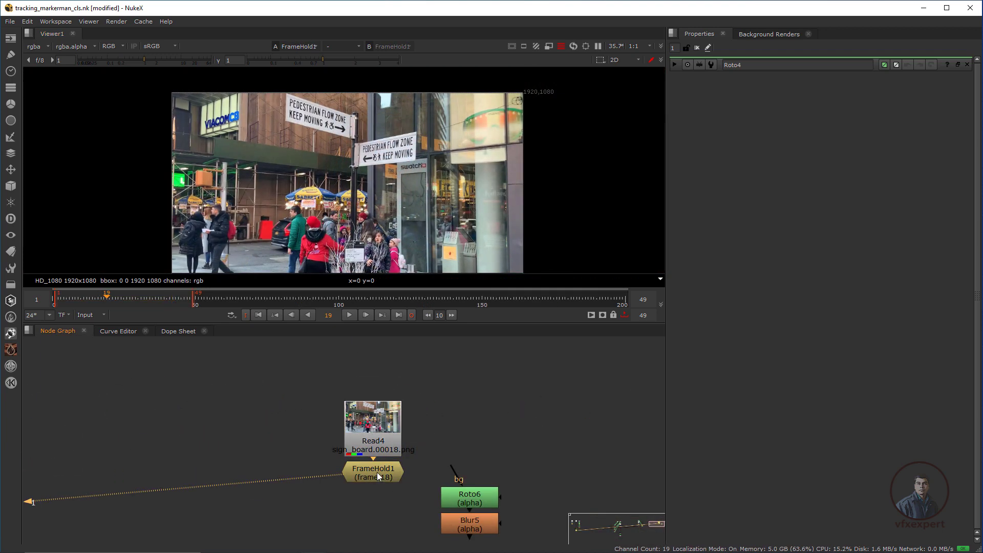
pyautogui.doubleClick(381, 475)
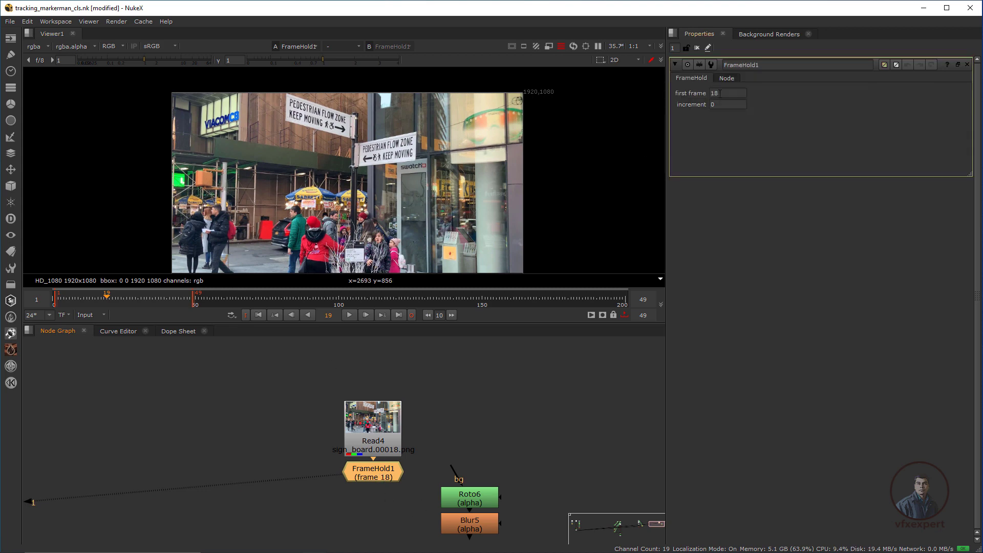
pyautogui.doubleClick(720, 93)
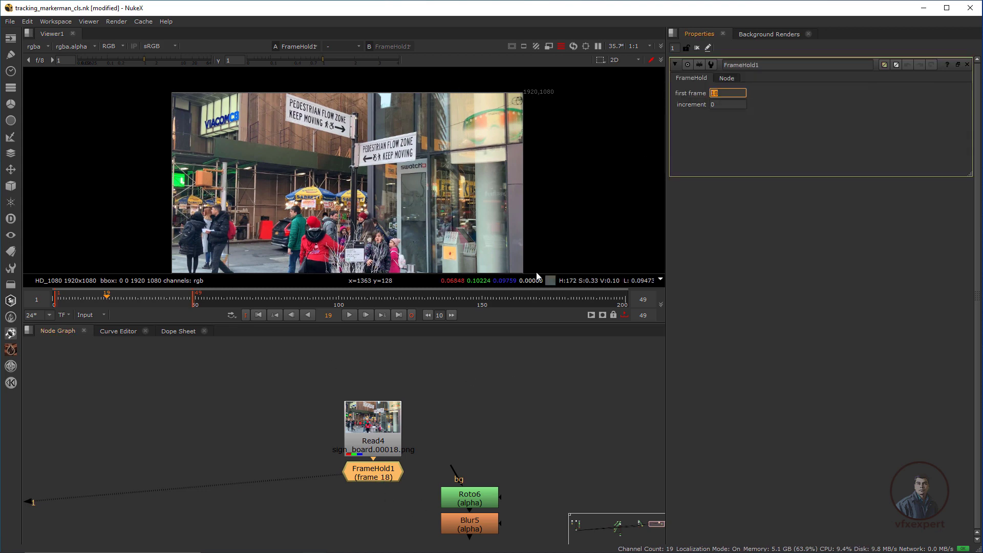
pyautogui.scroll(5, 319, 93)
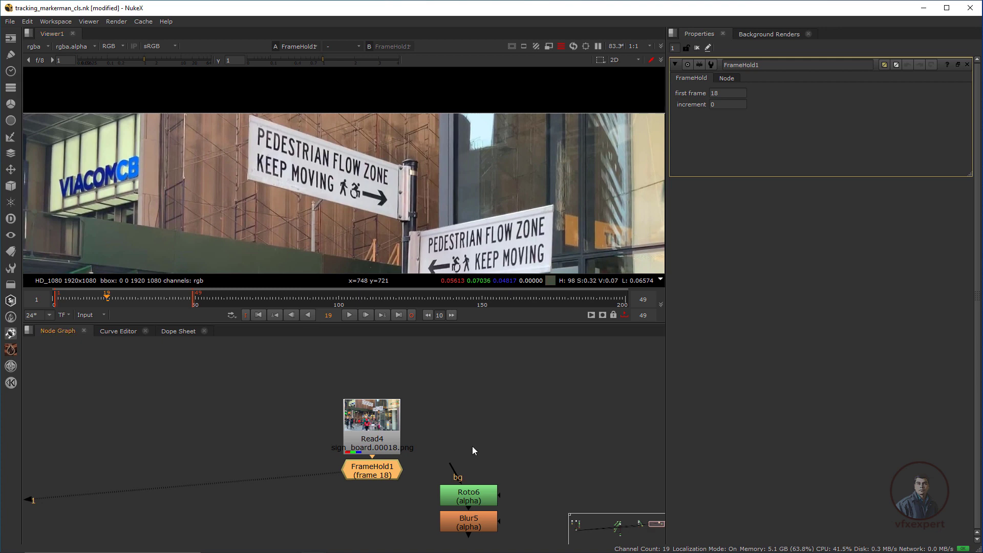
# Inspect Roto6's Bezier1 sign outline and Blur5's size-2 alpha-only blur.
pyautogui.moveTo(472, 447); pyautogui.dragTo(412, 395, button='middle')
pyautogui.click(477, 399)
pyautogui.doubleClick(423, 450)
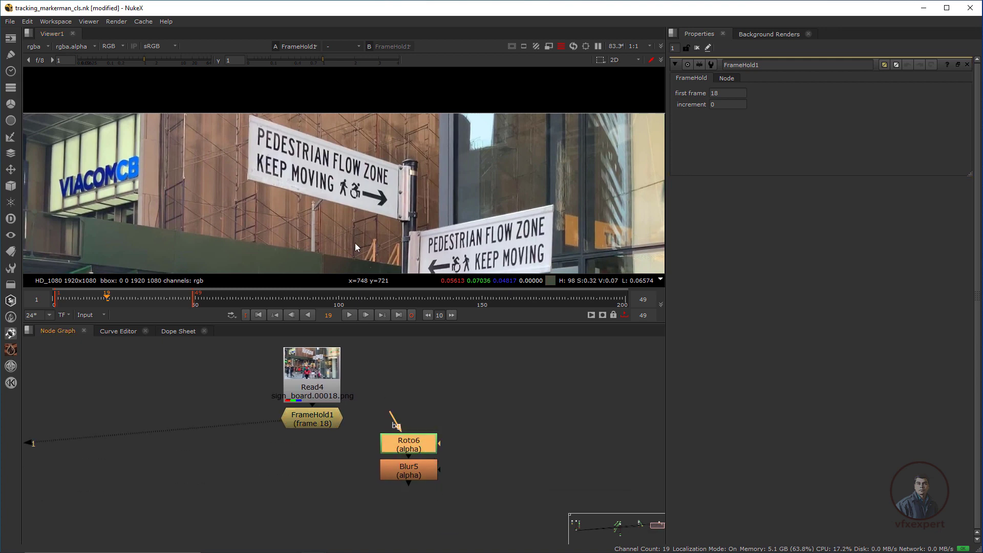
pyautogui.scroll(2, 413, 225)
pyautogui.click(414, 225)
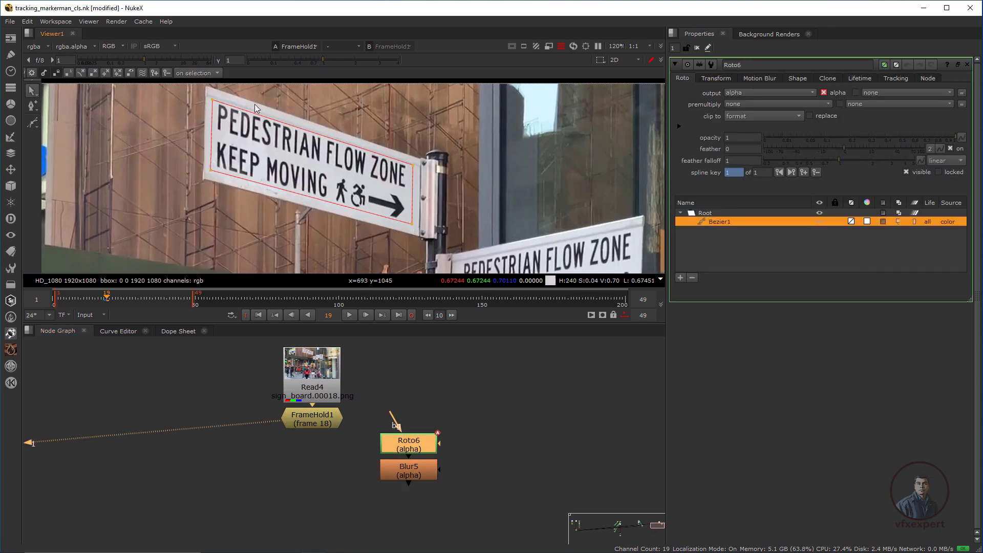
pyautogui.click(421, 472)
pyautogui.doubleClick(411, 470)
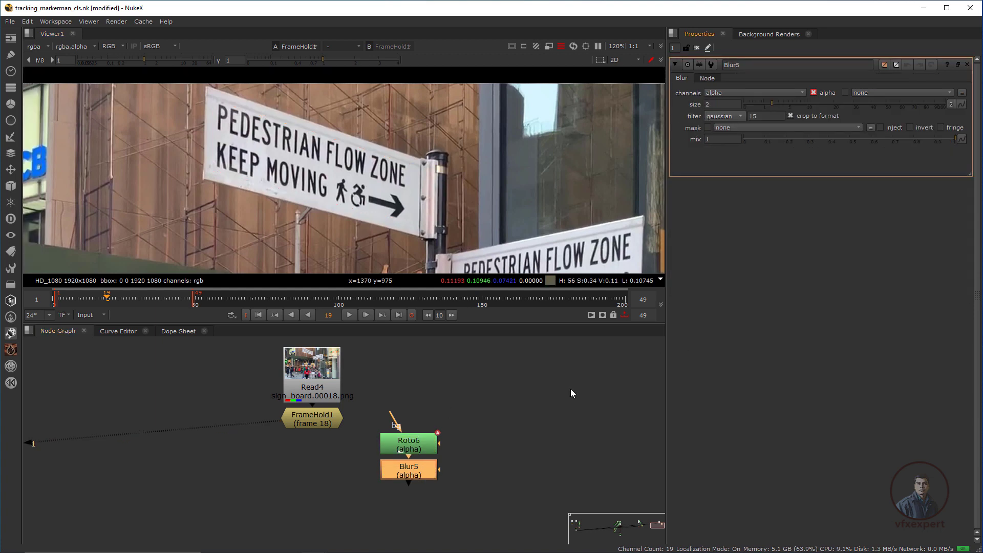
pyautogui.click(405, 445)
pyautogui.scroll(-2, 365, 167)
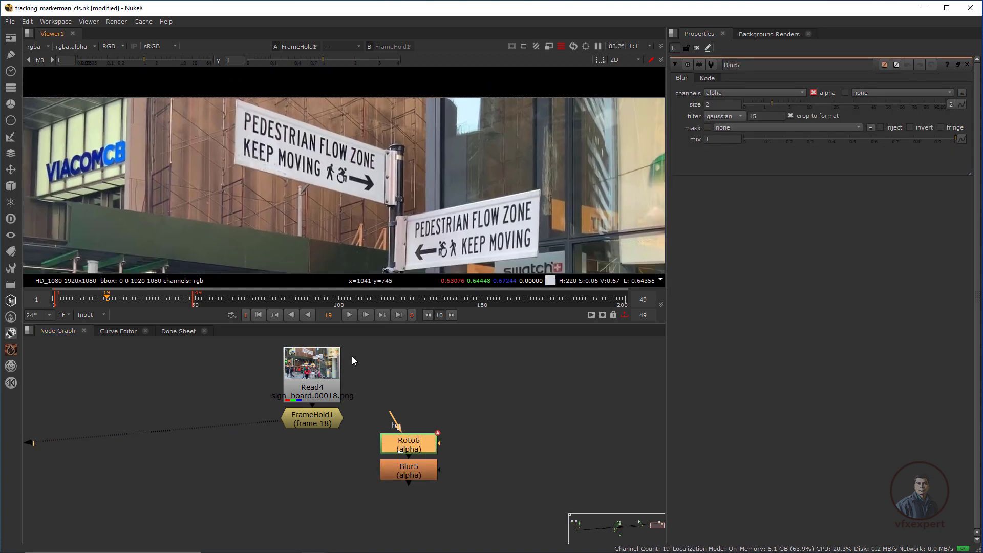
pyautogui.click(327, 493)
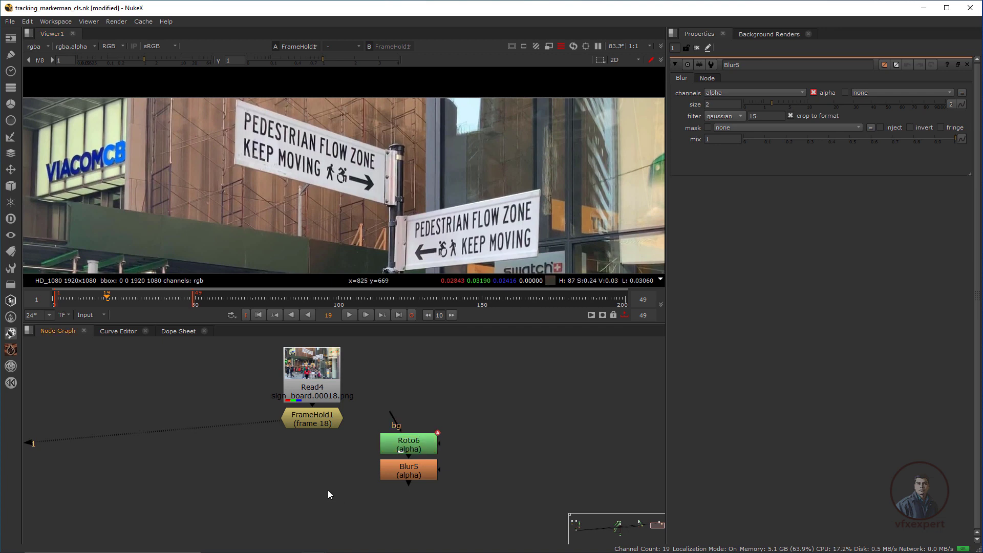
# Add a PxF_Filler fed by FrameHold1, with Blur5 as its hole mask.
pyautogui.press('Tab')
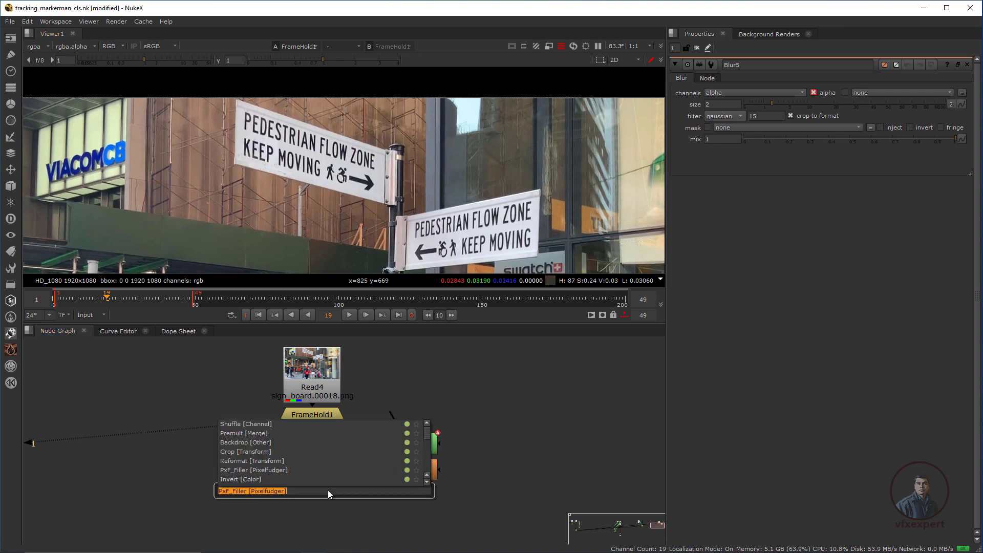
pyautogui.write('fill')
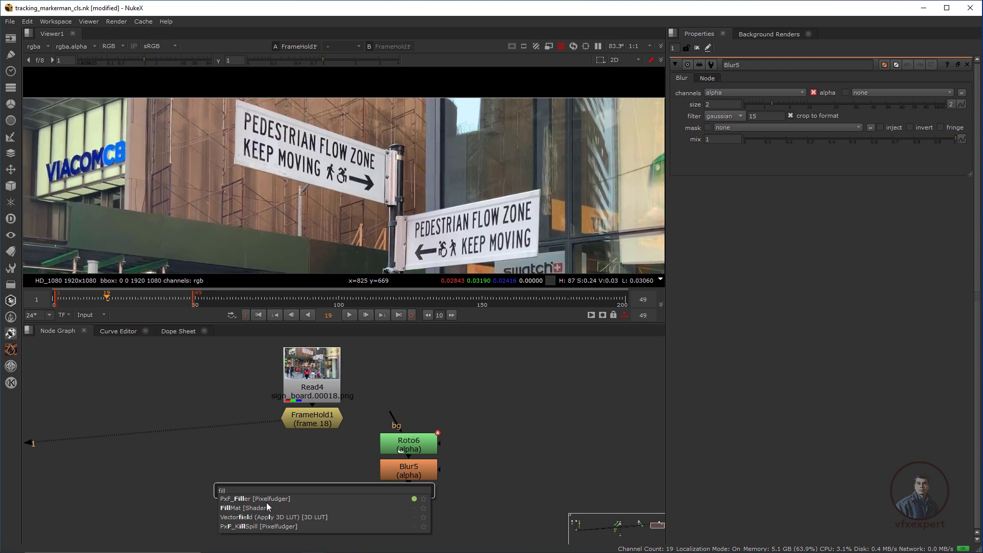
pyautogui.click(259, 498)
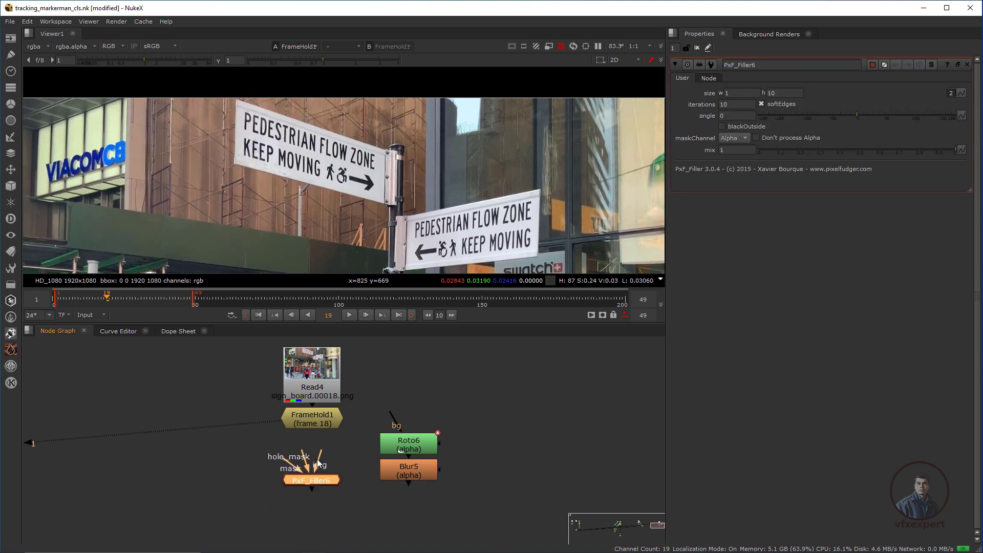
pyautogui.moveTo(317, 464); pyautogui.dragTo(313, 419)
pyautogui.moveTo(302, 455); pyautogui.dragTo(416, 479)
# Shift Roto6 and Blur5 down slightly and view PxF_Filler6's text-free sign.
pyautogui.moveTo(475, 385); pyautogui.dragTo(356, 508)
pyautogui.moveTo(414, 480); pyautogui.dragTo(413, 489)
pyautogui.click(297, 514)
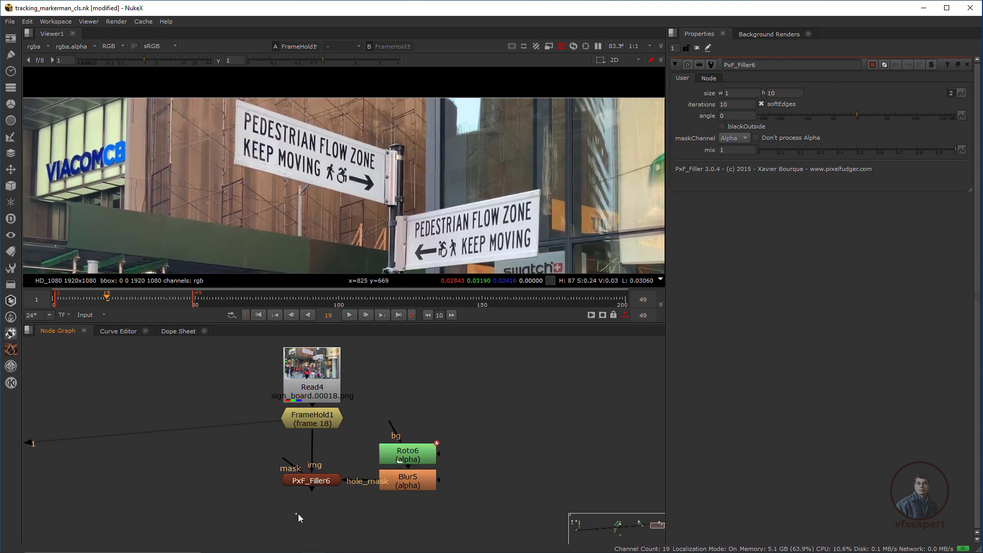
pyautogui.click(313, 483)
pyautogui.press('1')
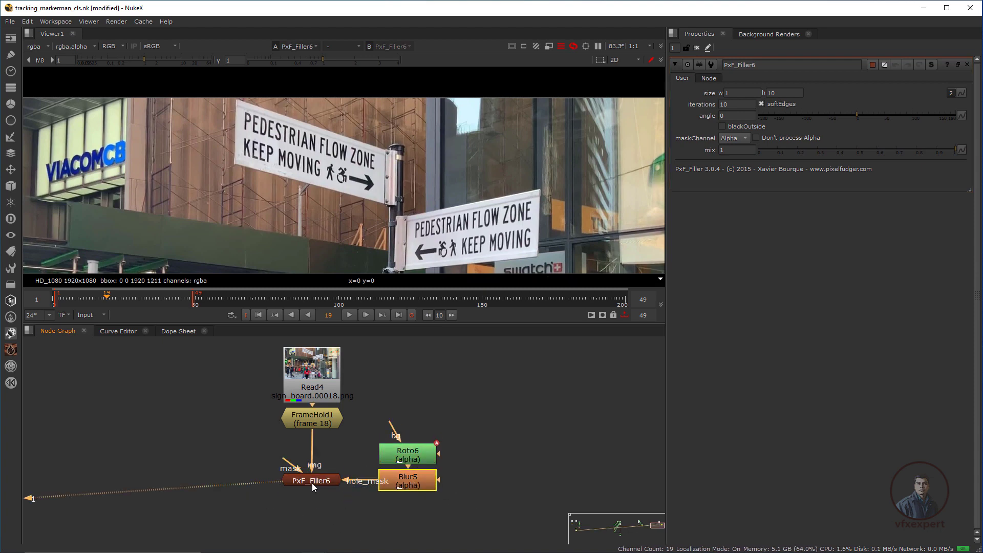
pyautogui.scroll(6, 332, 109)
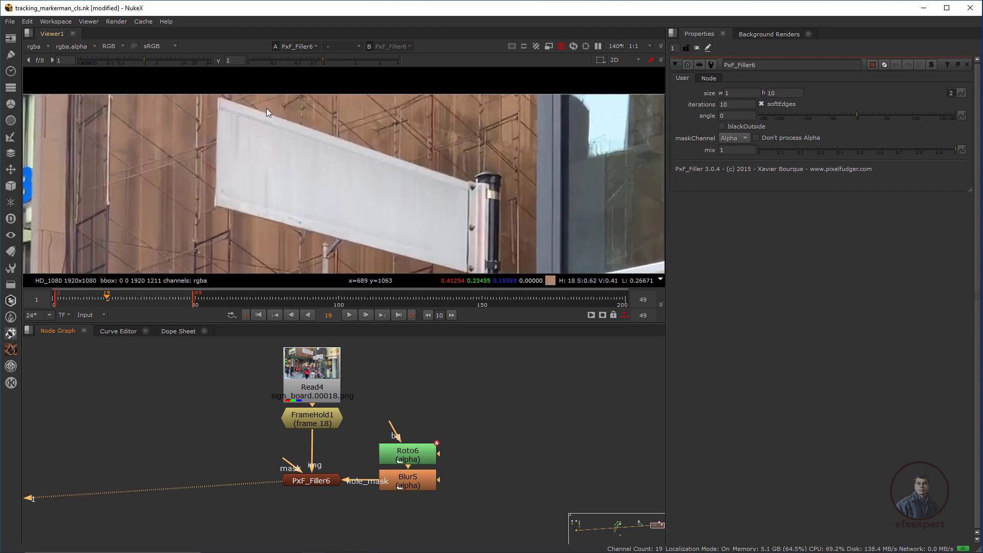
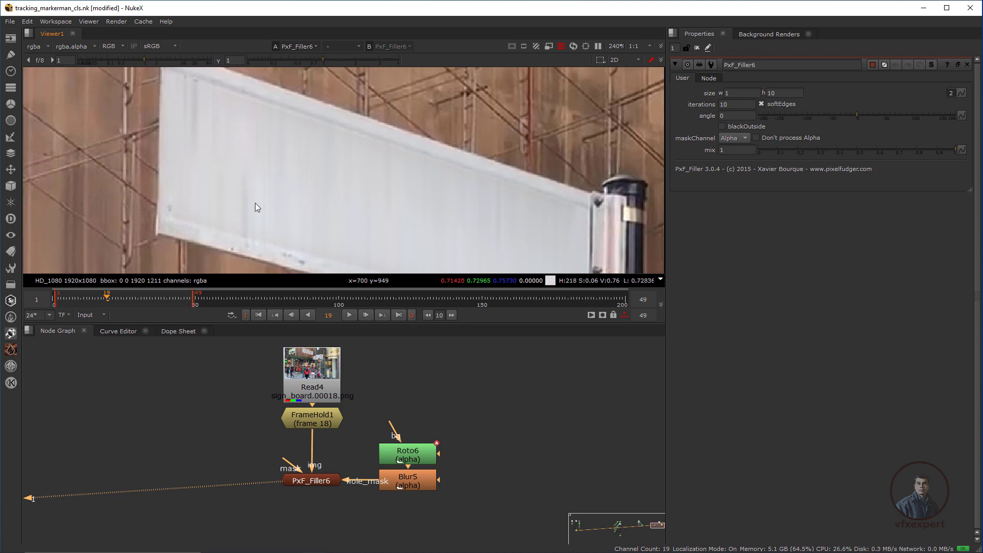
# Set PxF_Filler6's fill size to 5 by 5 so the sign streaks fill cleanly.
pyautogui.scroll(-2, 256, 204)
pyautogui.click(315, 478)
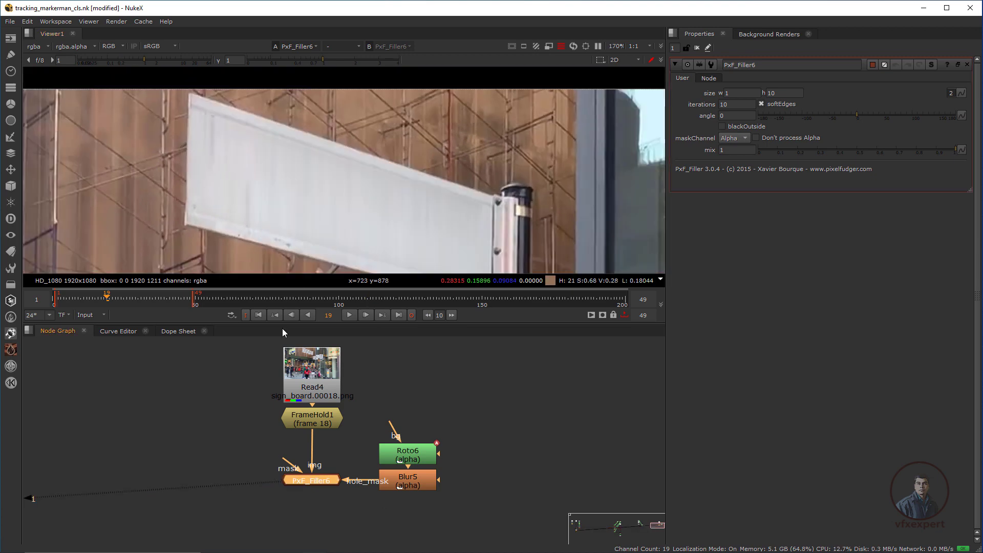
pyautogui.click(736, 93)
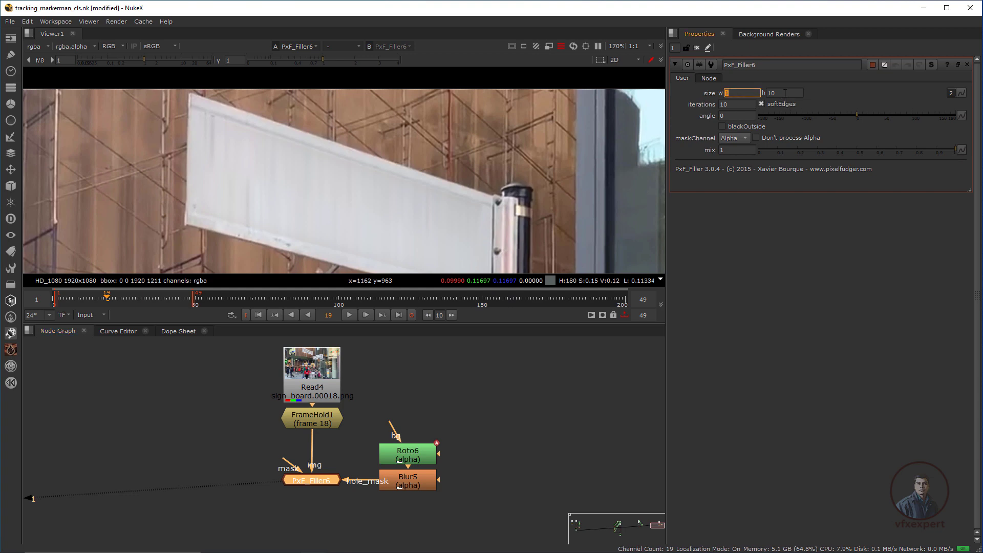
pyautogui.click(785, 93)
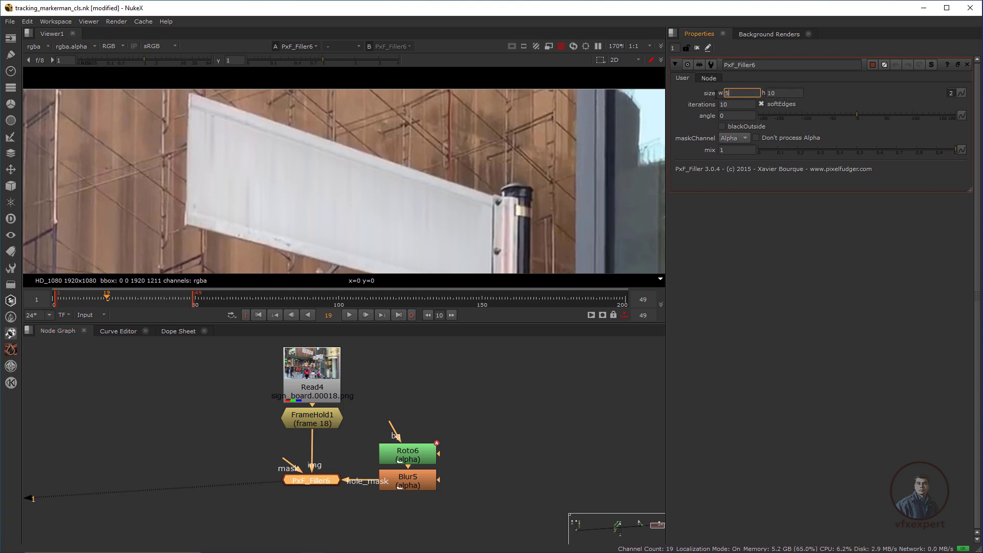
pyautogui.press('Return')
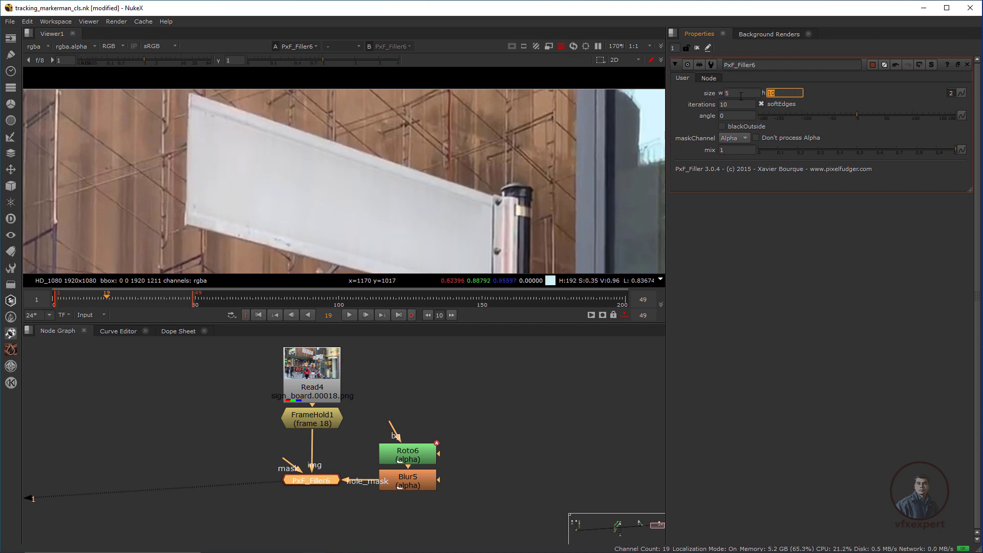
# Check the filled sign, then view the green-screen Read2 plate with its tracking markers.
pyautogui.scroll(-3, 384, 203)
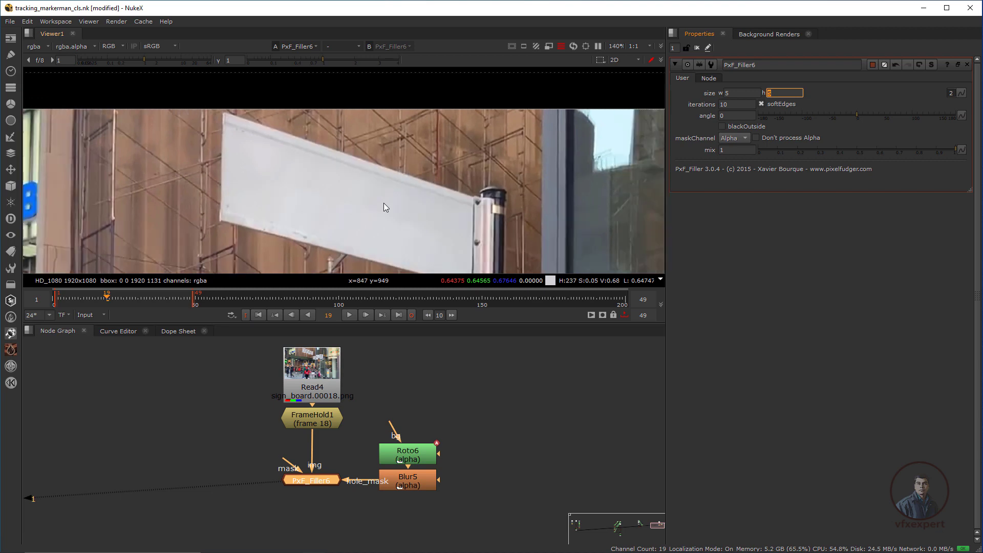
pyautogui.moveTo(383, 205); pyautogui.dragTo(340, 190, button='middle')
pyautogui.scroll(2, 339, 191)
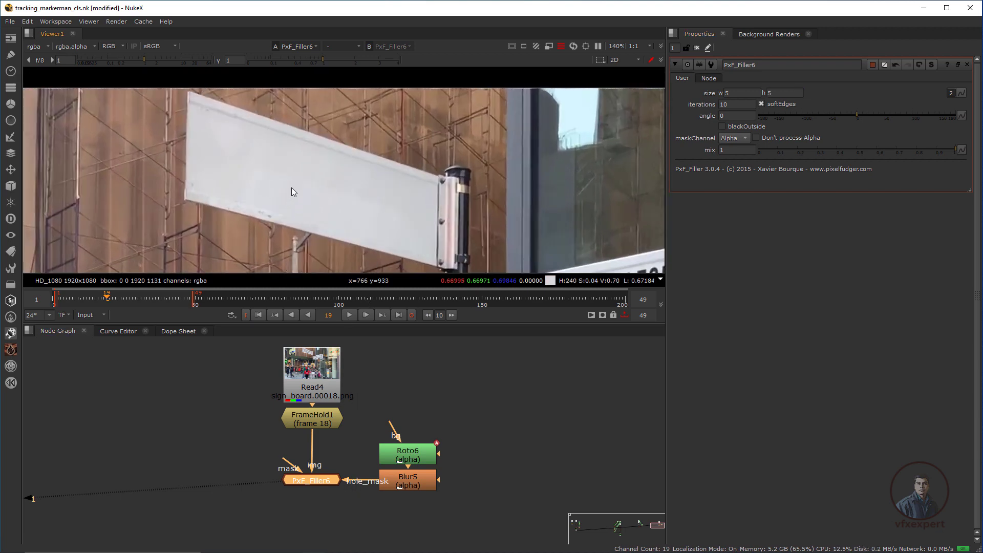
pyautogui.scroll(-3, 350, 196)
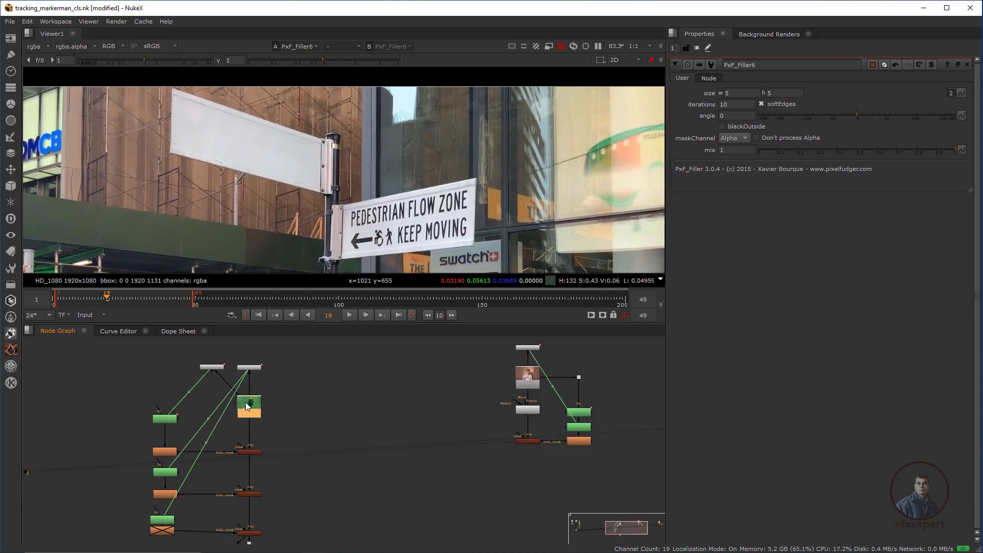
pyautogui.press('1')
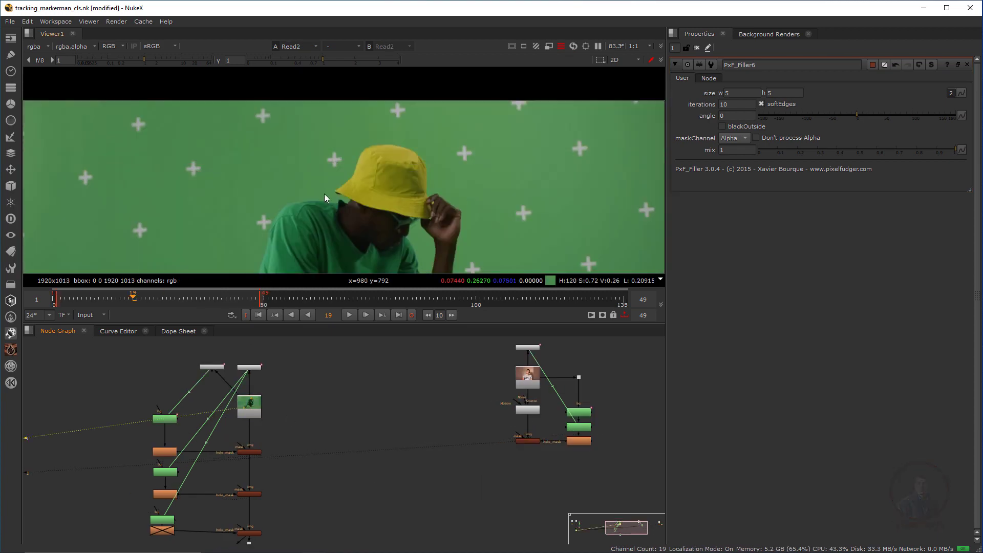
pyautogui.scroll(-3, 324, 197)
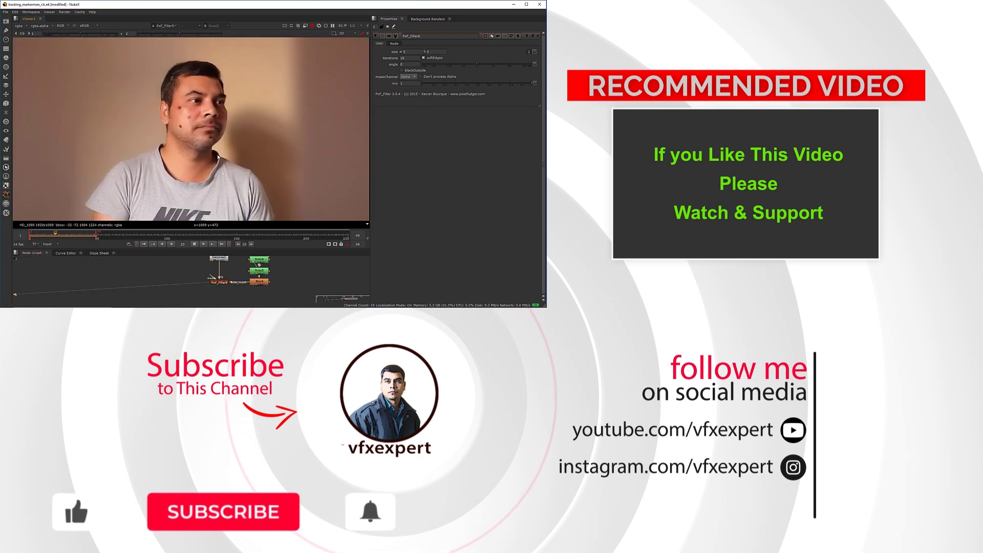
# Compare the marker-free face and text-free sign results against the original sign footage.
pyautogui.press('2')
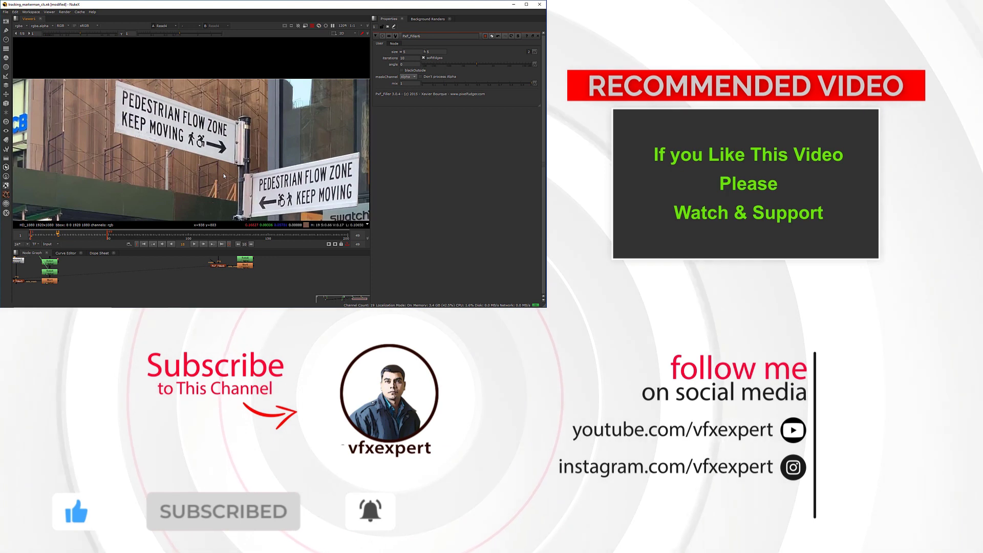
pyautogui.press('2')
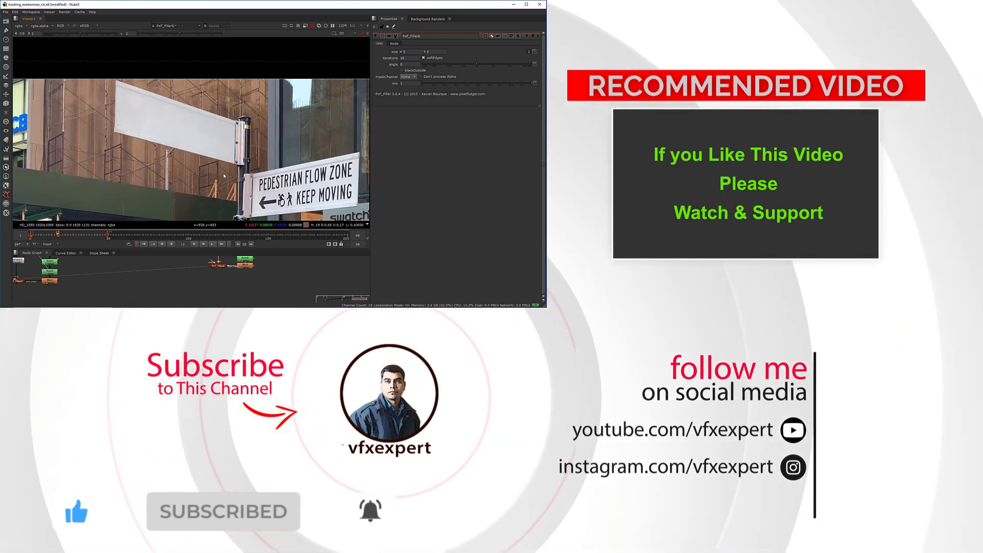
pyautogui.press('1')
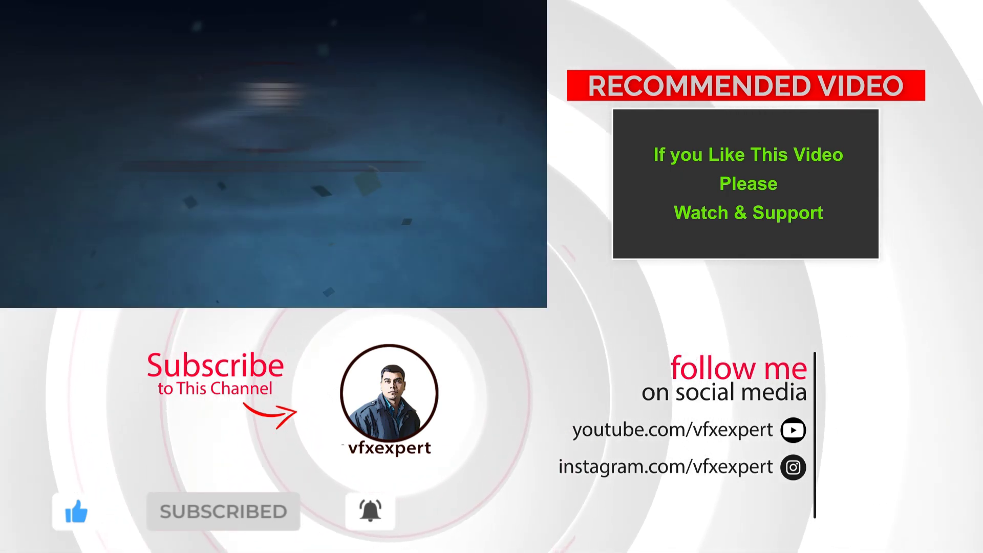